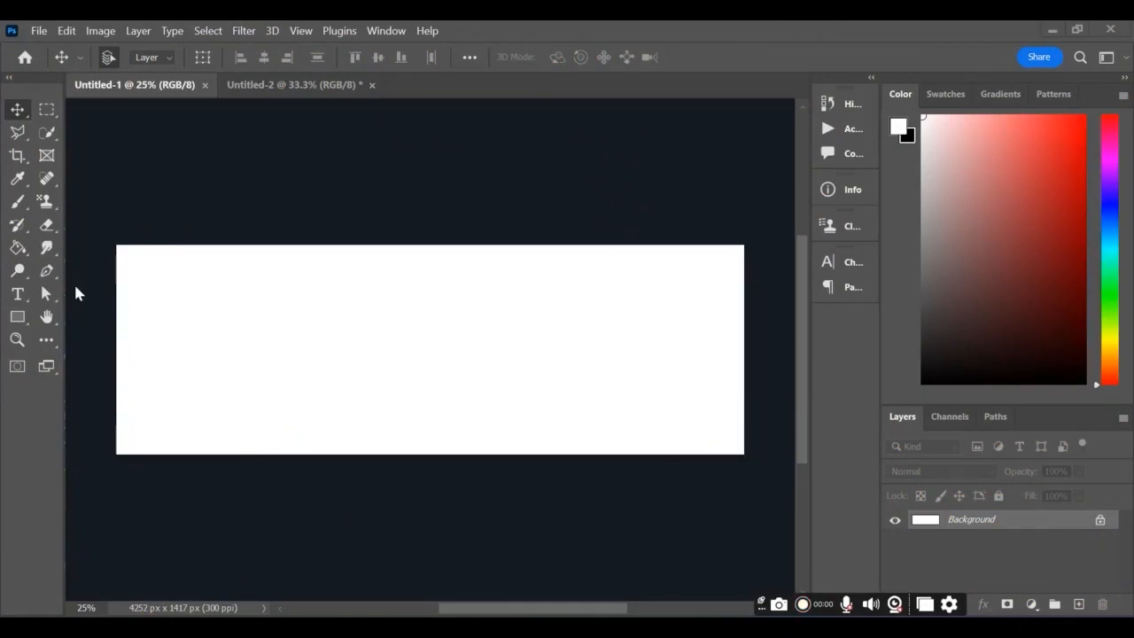
Draw a rectangle about 4325 × 1637 px that covers the entire white canvas
click(25, 325)
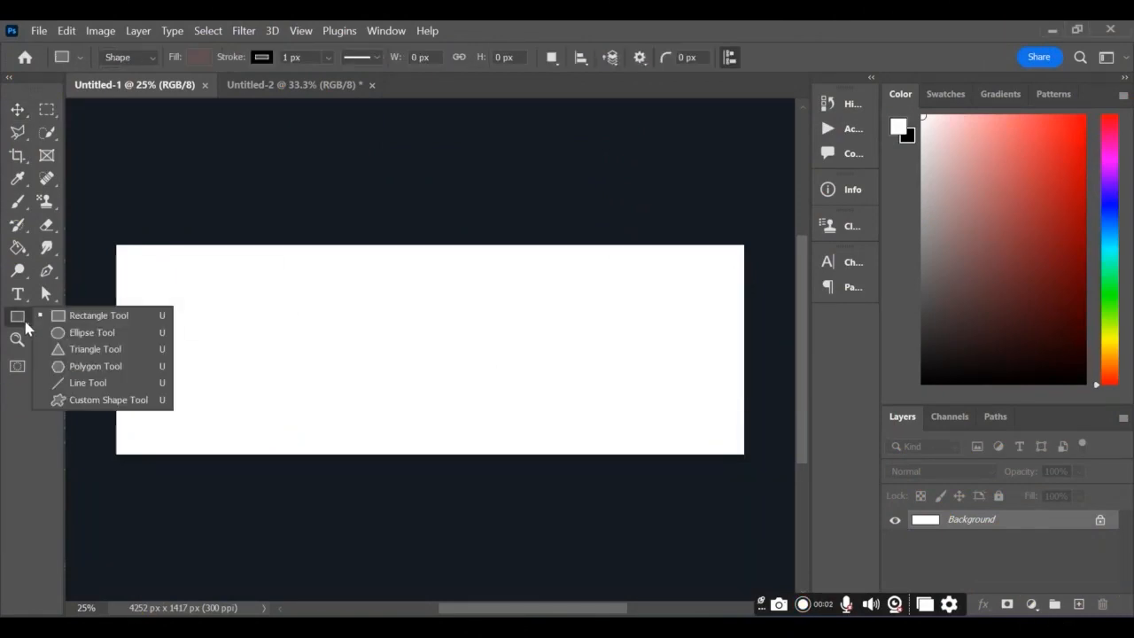
drag(112, 227, 748, 463)
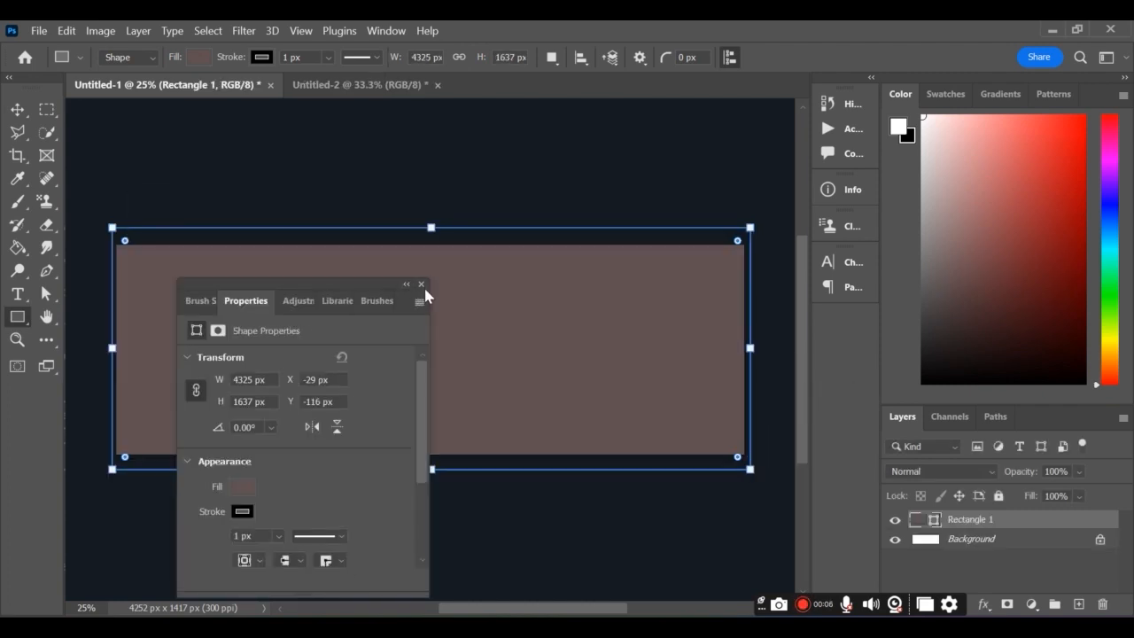
click(422, 284)
Fill the canvas-covering rectangle with a light dusty pink and lock its layer
click(196, 59)
click(195, 59)
mouse_move(1010, 265)
mouse_down()
mouse_move(969, 238)
mouse_move(948, 176)
mouse_up()
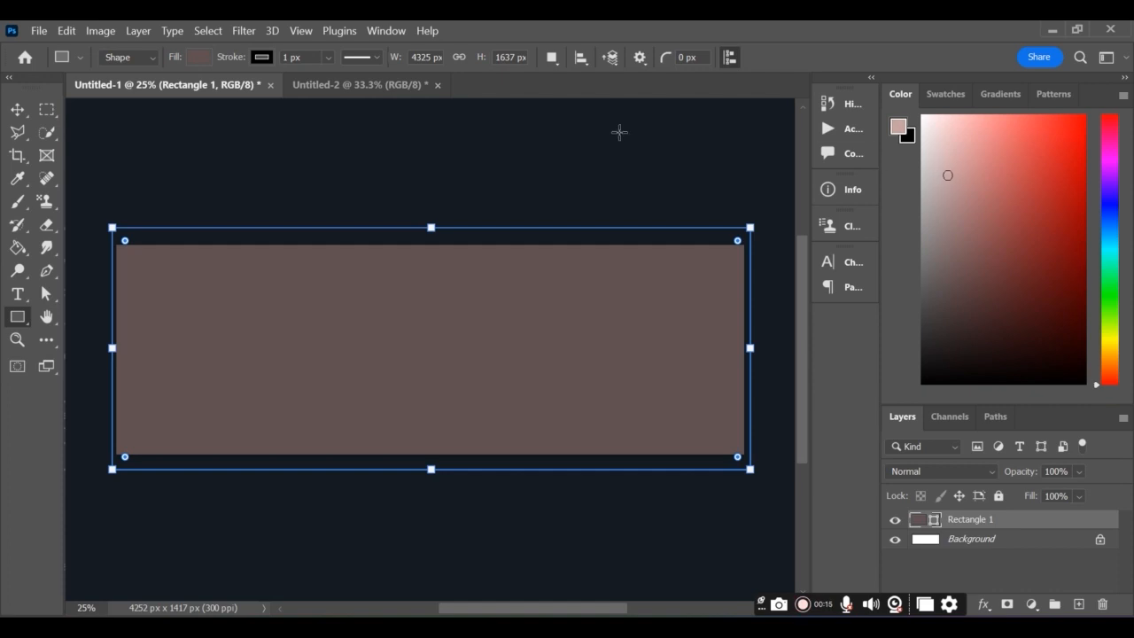
click(199, 58)
click(88, 147)
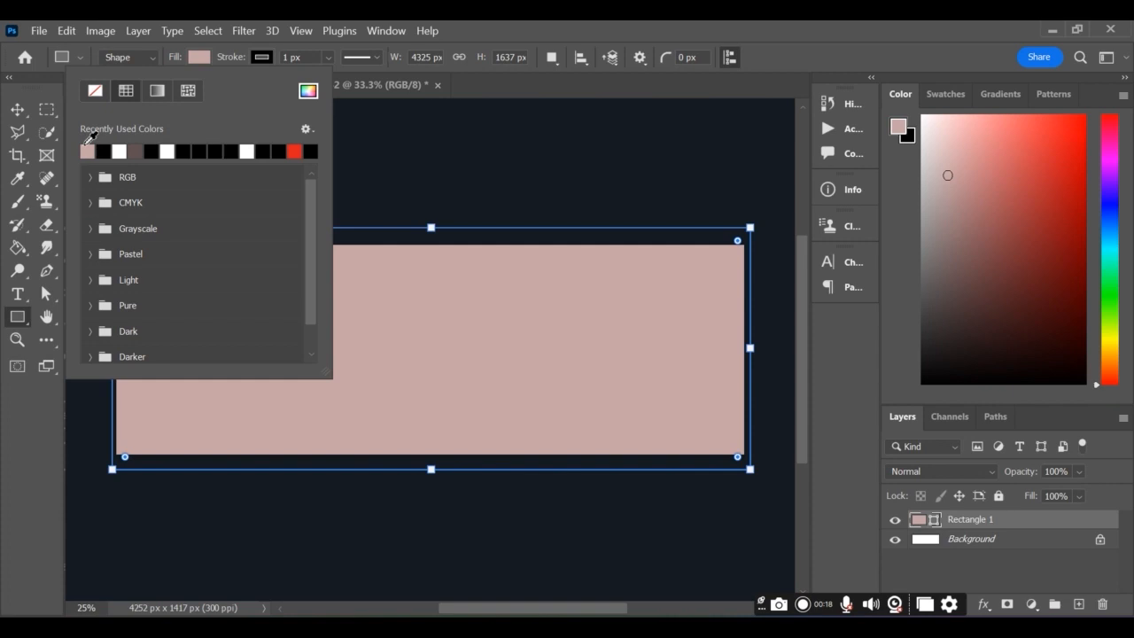
click(451, 354)
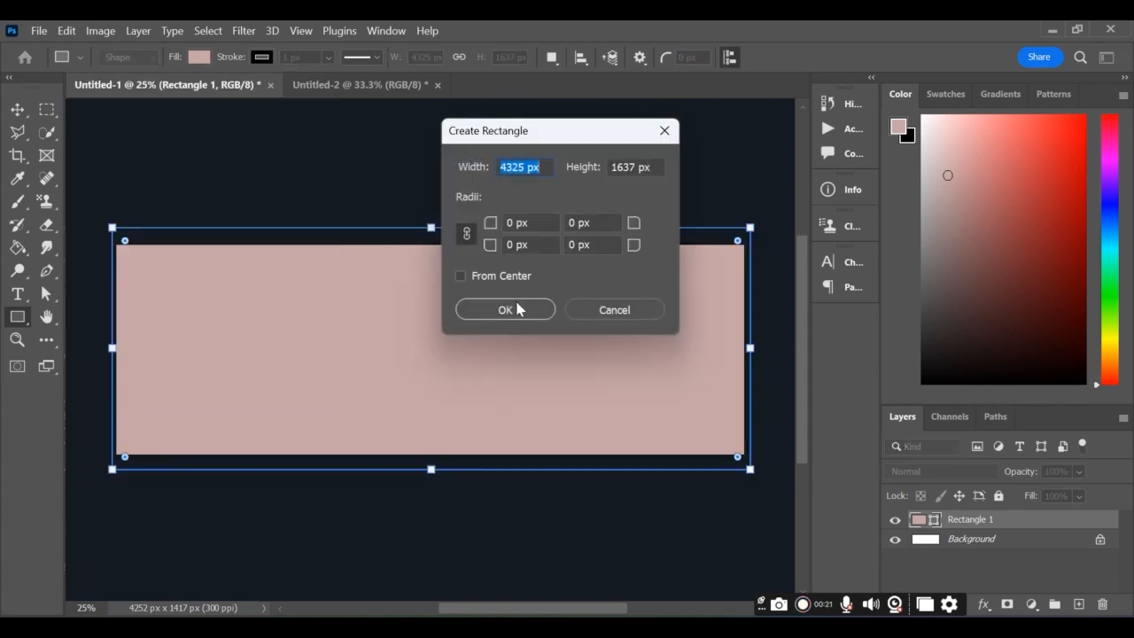
click(615, 309)
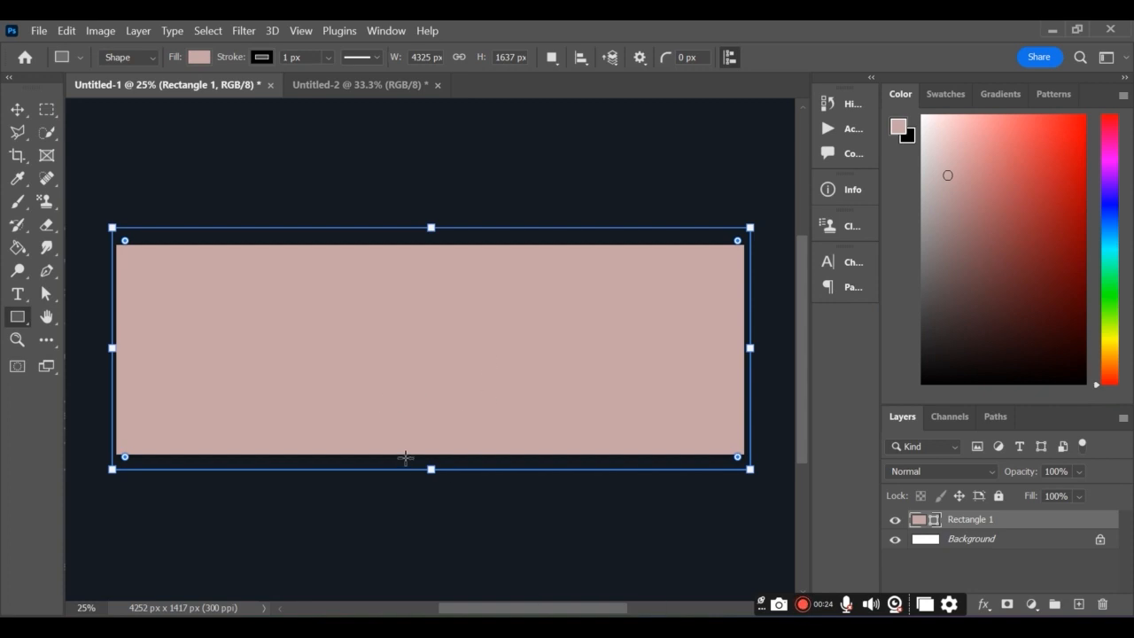
click(999, 496)
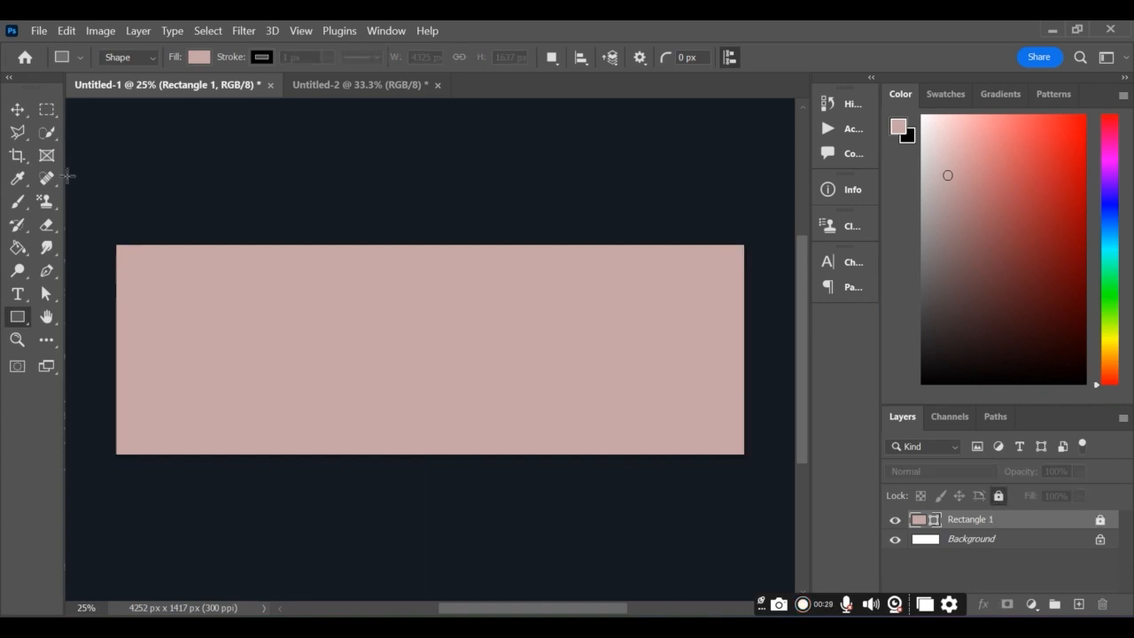
Show the rulers and place a vertical guide at the horizontal centre of the canvas
key(ctrl+r)
drag(74, 330, 436, 307)
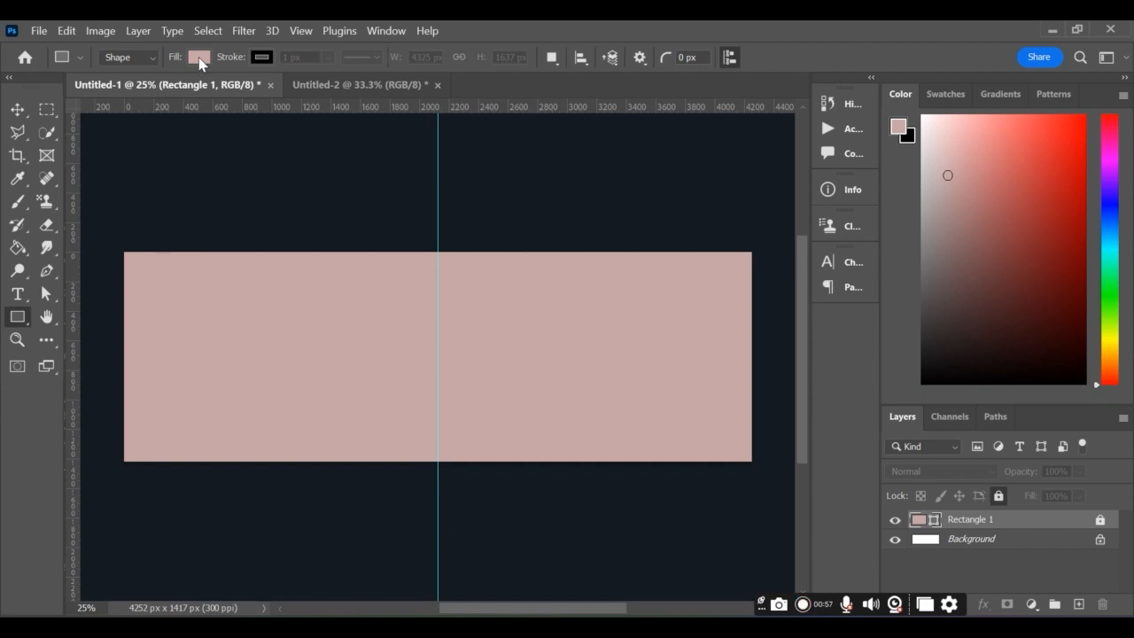
Choose a dark brown foreground color and draw a tall rectangle about 650 × 2201 px over the canvas's left part
mouse_move(985, 277)
mouse_down()
mouse_move(964, 231)
mouse_move(951, 286)
mouse_up()
drag(949, 289, 951, 292)
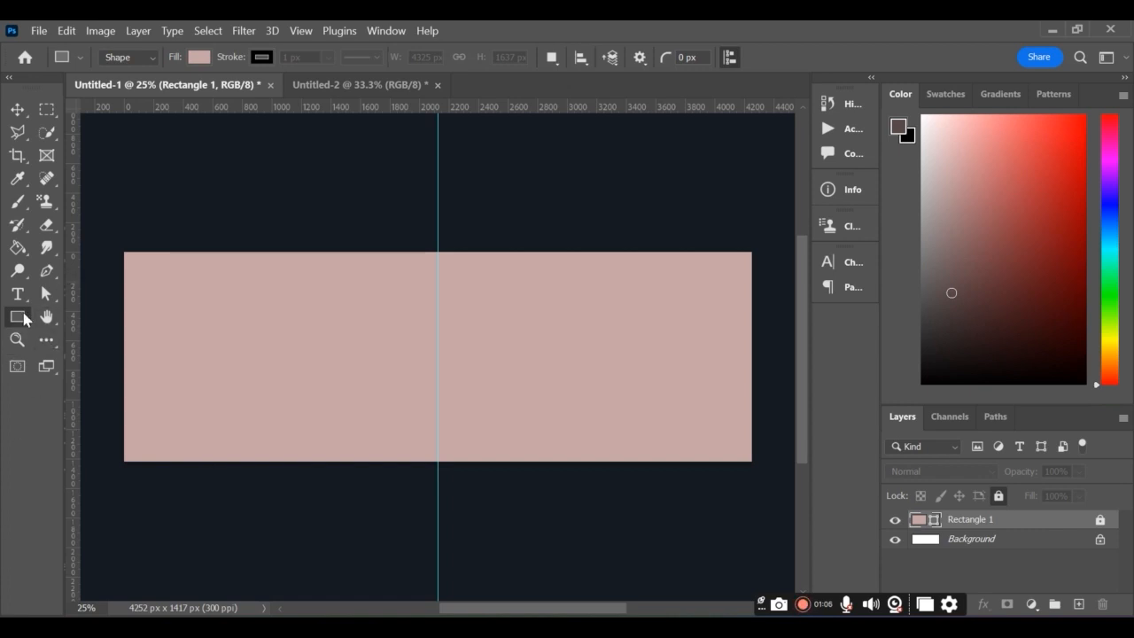
drag(176, 242, 271, 567)
click(420, 284)
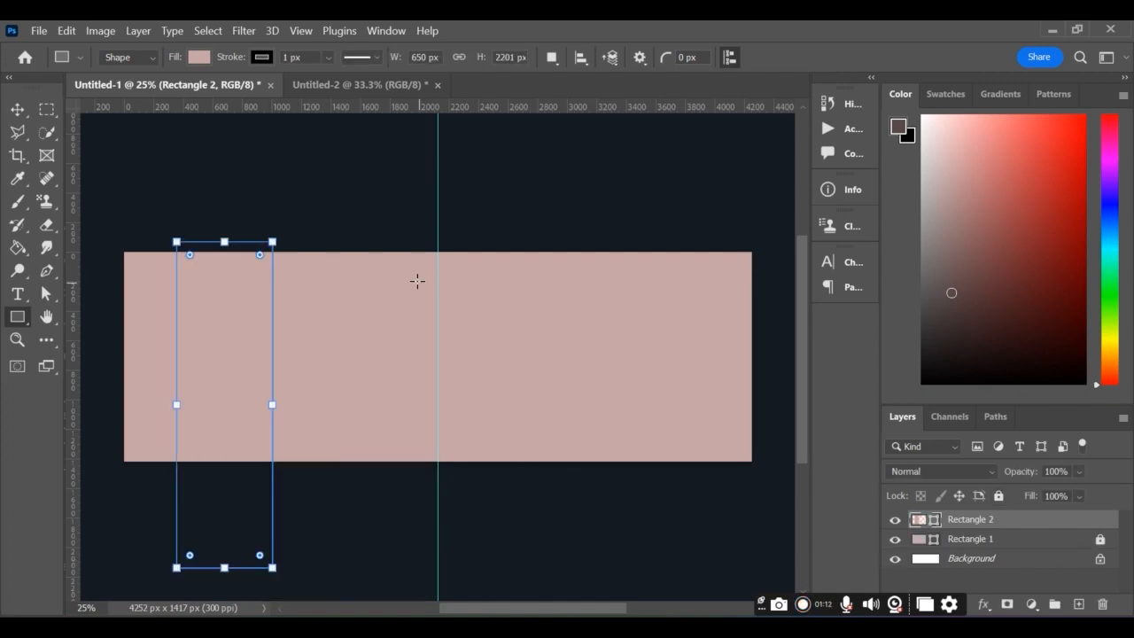
Try two muted brown shades as the fill of the tall rectangle
click(197, 59)
click(87, 151)
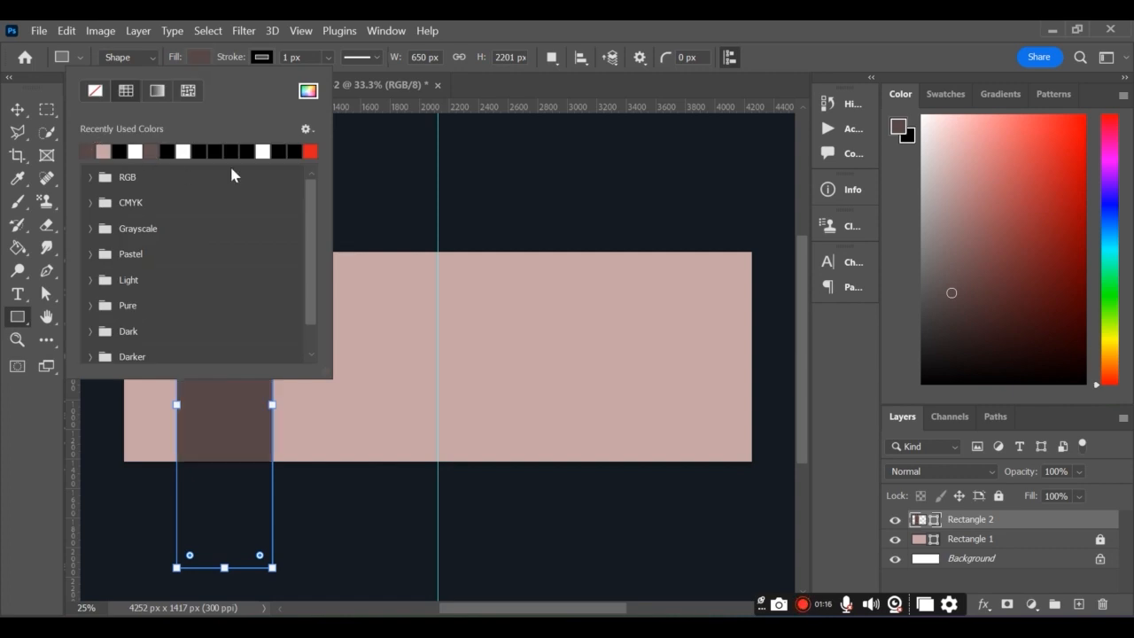
click(202, 53)
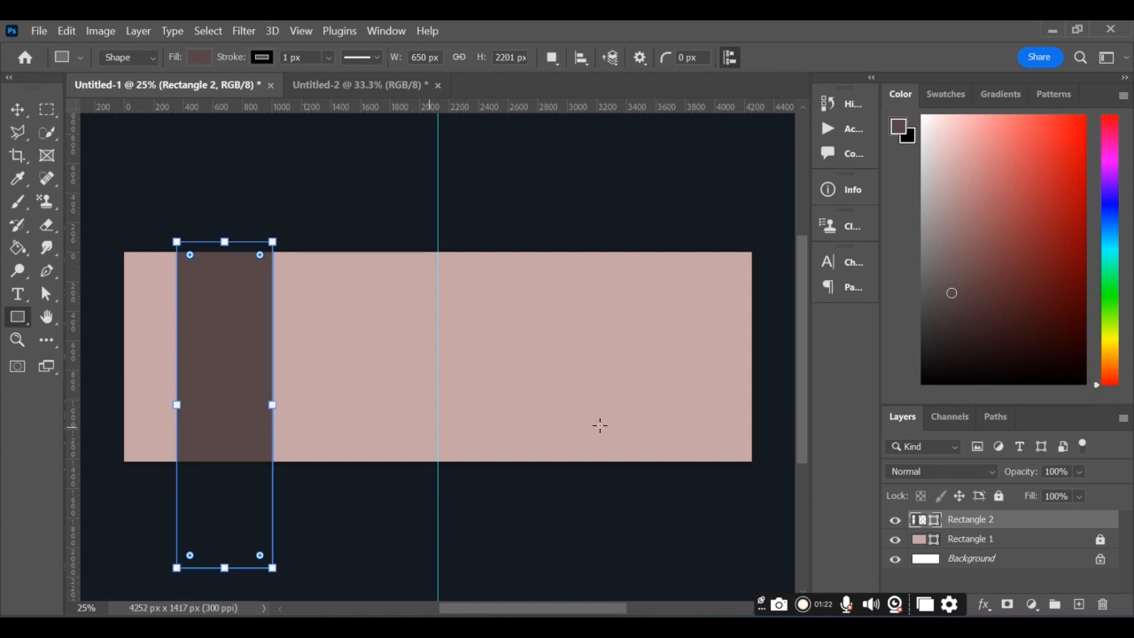
click(195, 60)
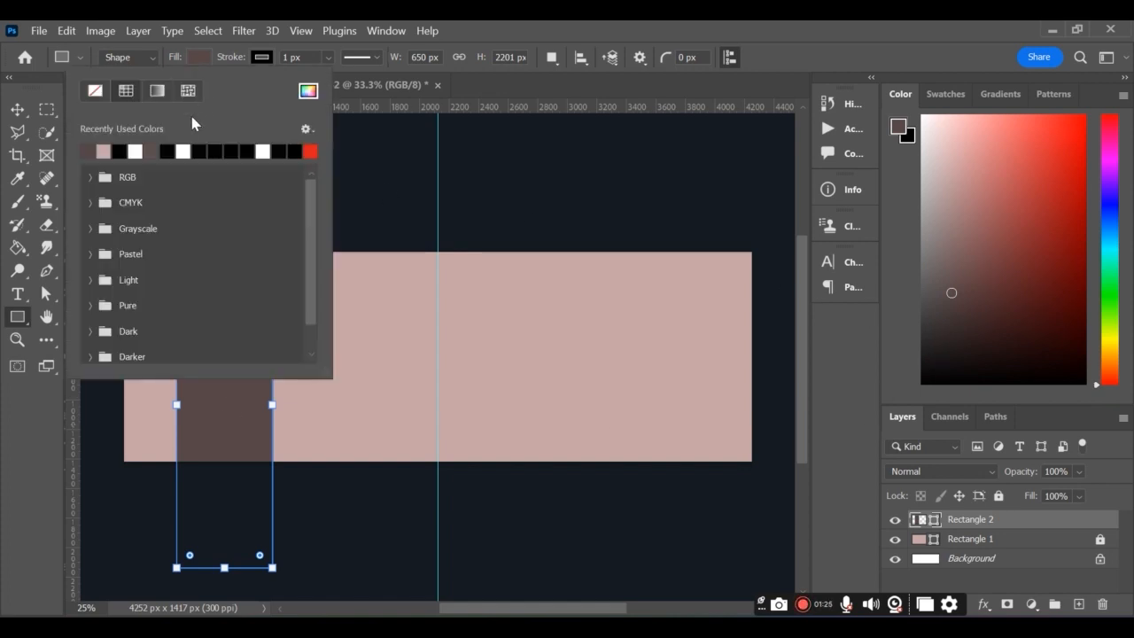
click(150, 147)
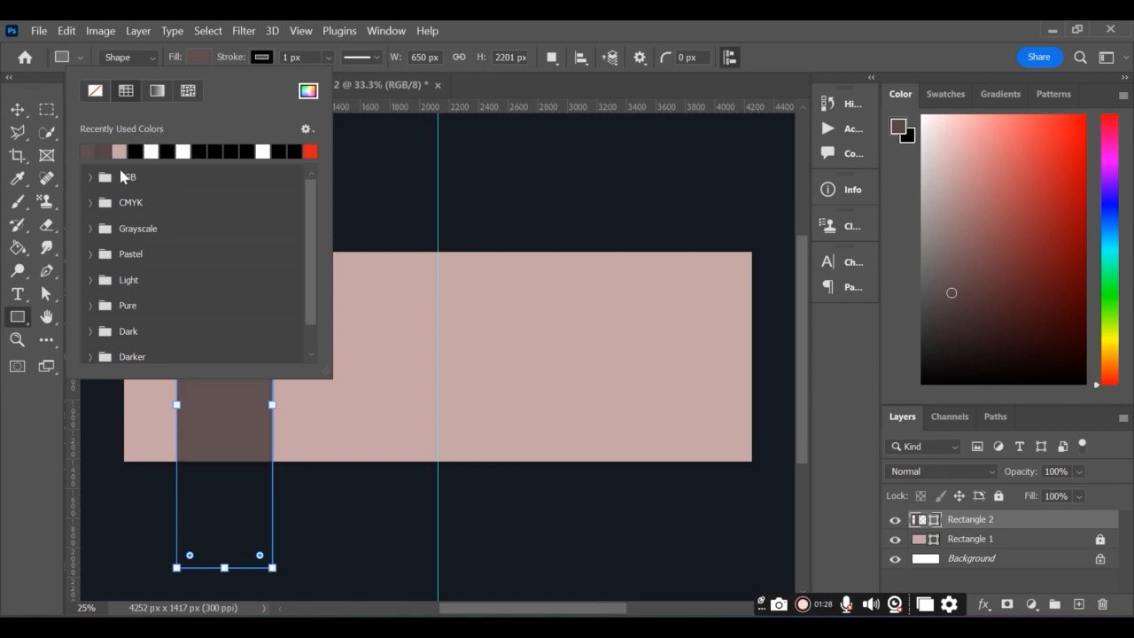
Pick a very dark brown and apply it as the tall rectangle's fill
drag(947, 276, 957, 326)
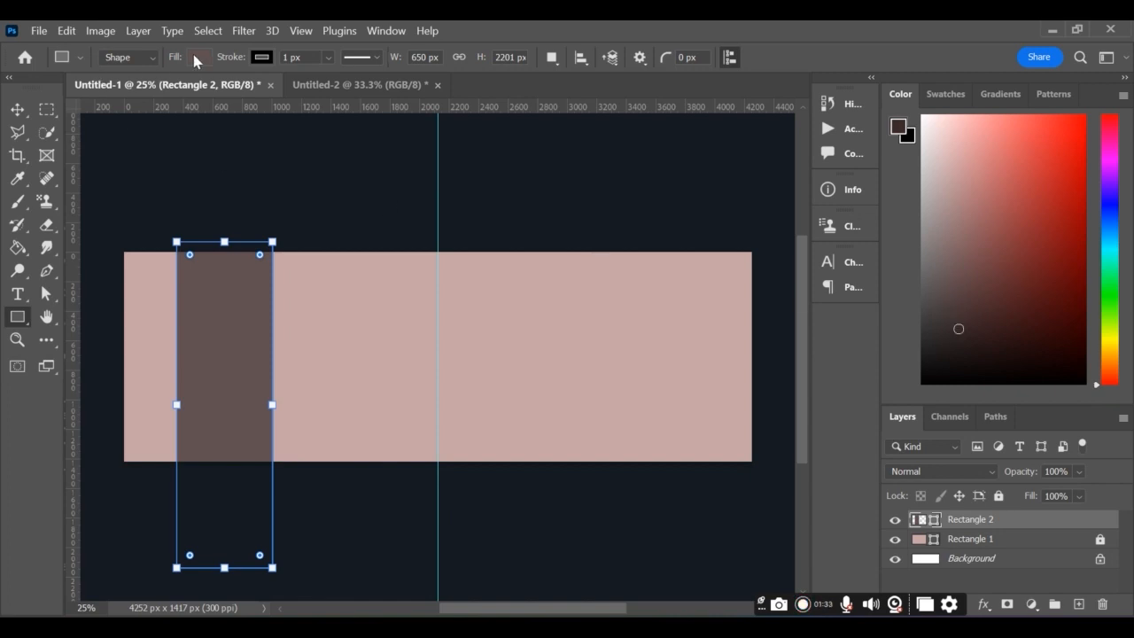
click(196, 59)
click(87, 151)
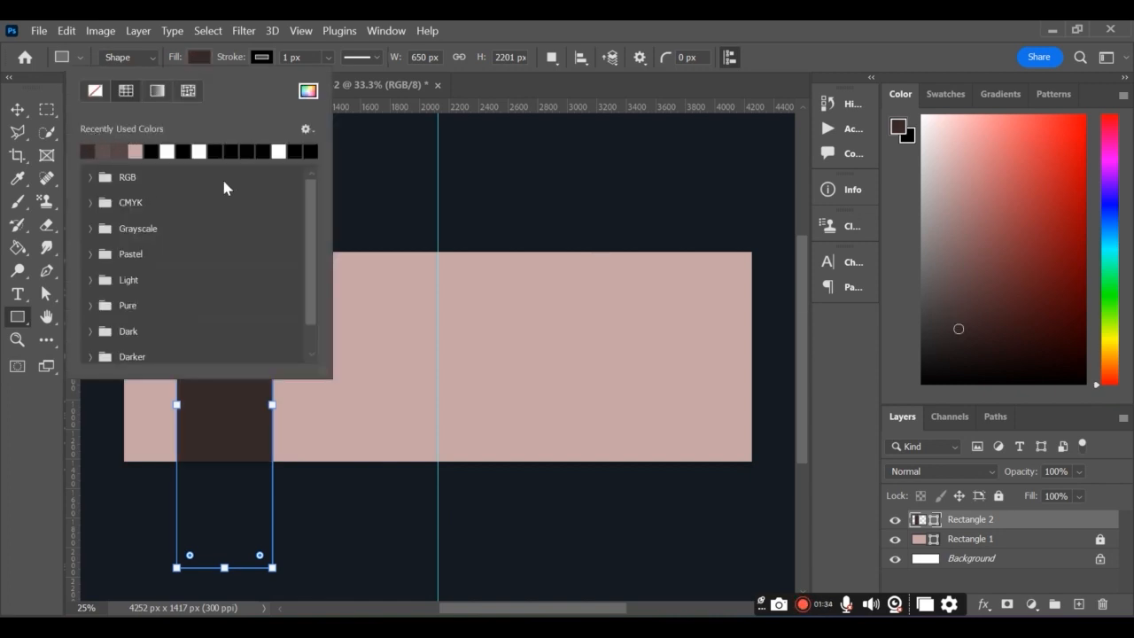
click(204, 56)
click(235, 397)
click(607, 310)
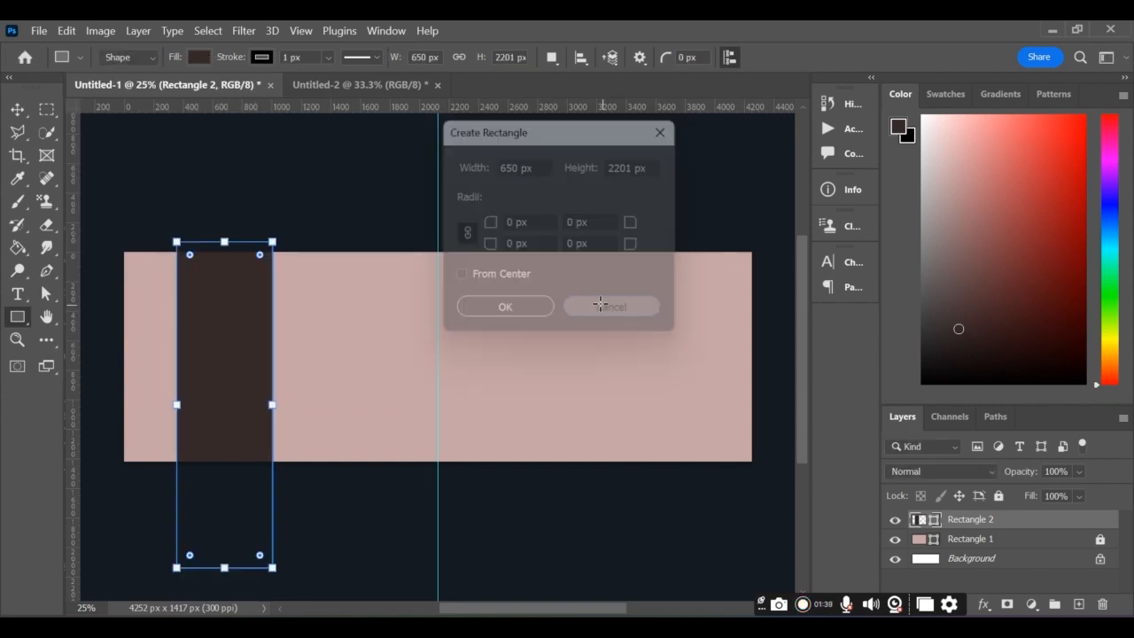
Rotate the tall rectangle to about -22° and position it as a diagonal stripe across the left part of the canvas
key(ctrl+t)
drag(222, 321, 248, 286)
drag(261, 550, 333, 536)
drag(294, 440, 315, 420)
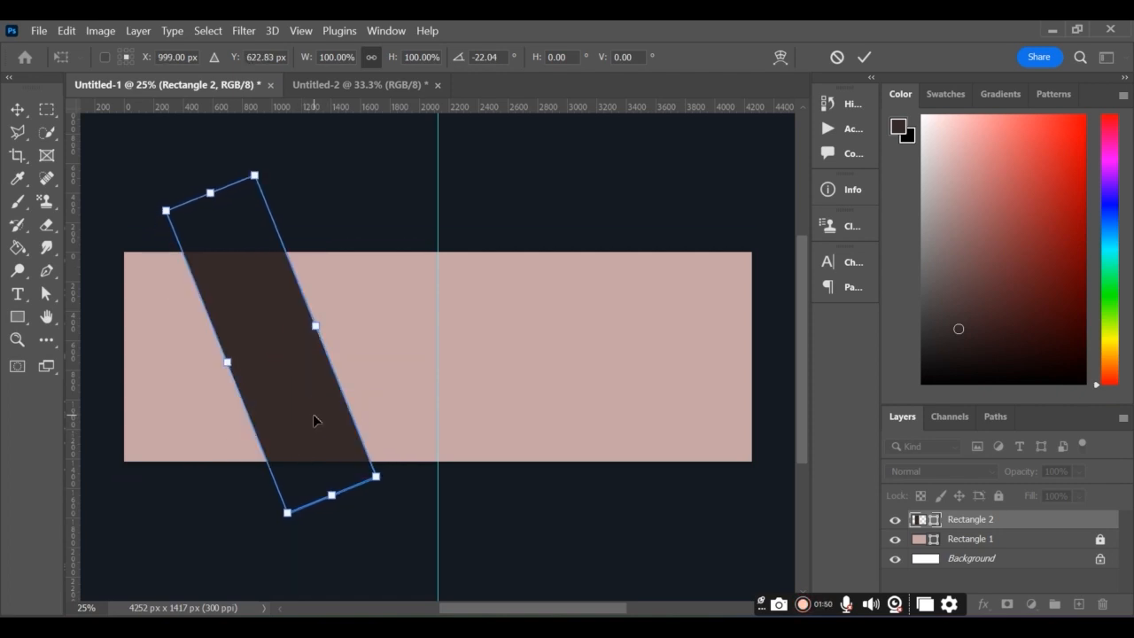
key(Return)
Add an inside Stroke effect to the diagonal stripe in color 403a3a with a size of 43 px
double_click(1012, 526)
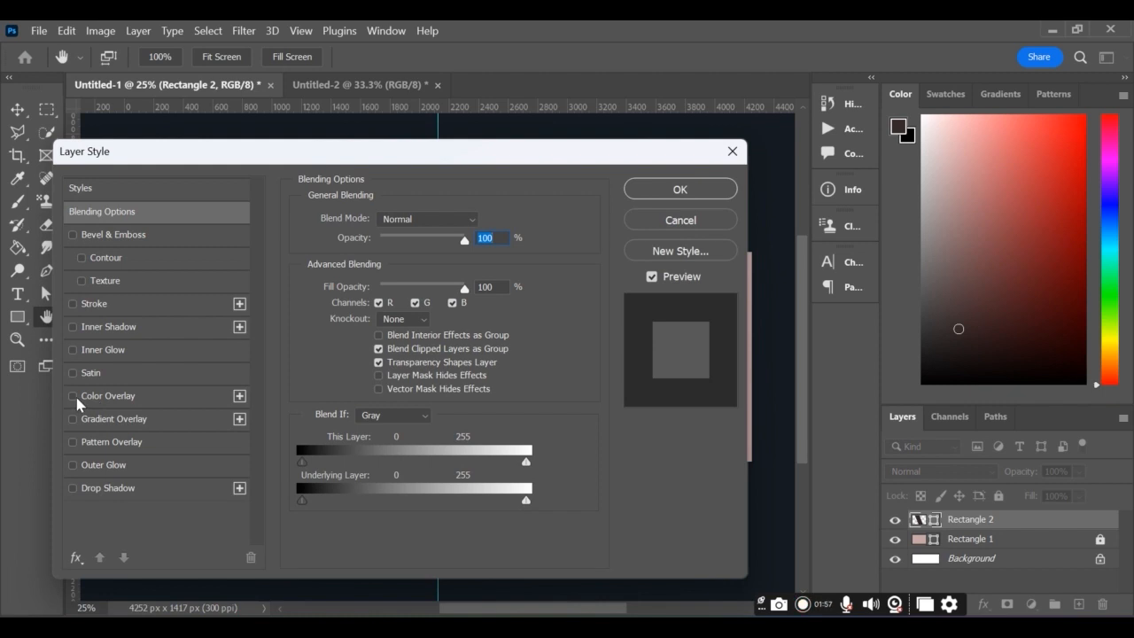
click(71, 304)
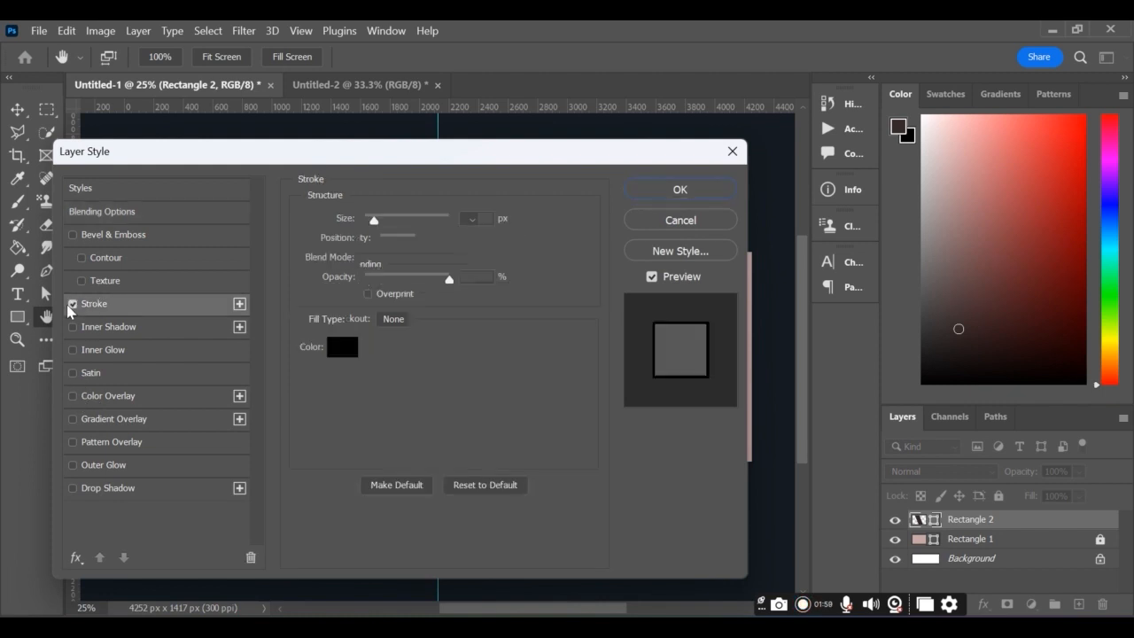
click(346, 346)
mouse_move(387, 363)
mouse_down()
mouse_move(248, 496)
mouse_move(257, 455)
mouse_move(241, 477)
mouse_up()
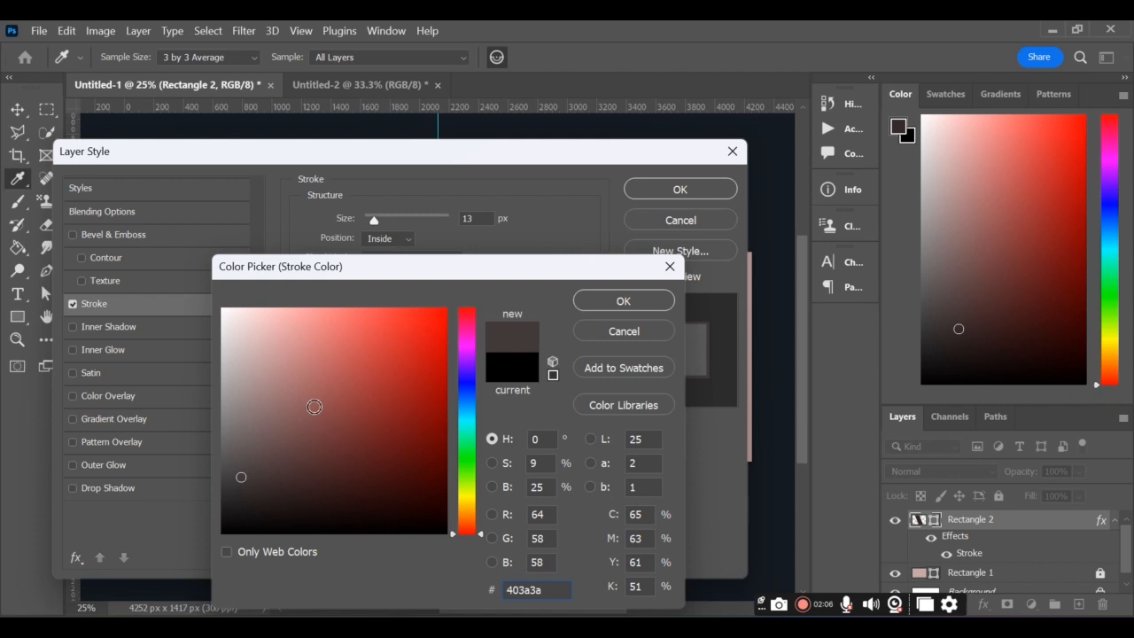
click(622, 308)
mouse_move(374, 219)
mouse_down()
mouse_move(395, 221)
mouse_move(383, 223)
mouse_up()
click(715, 192)
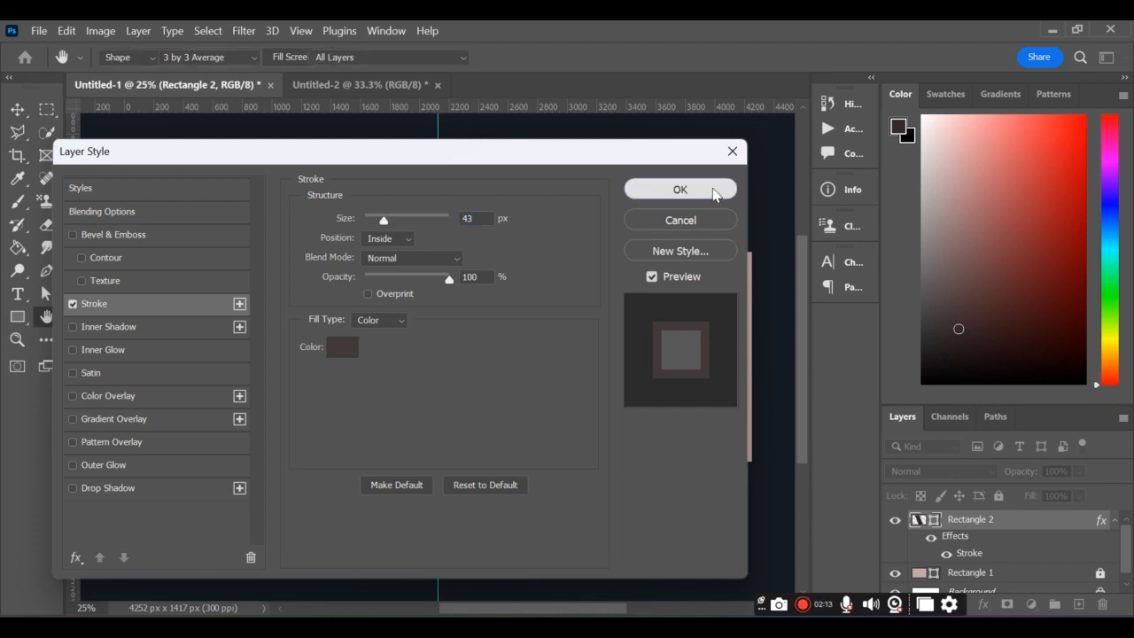
Increase the diagonal stripe's stroke size to 59 px
double_click(992, 521)
click(1019, 524)
double_click(1019, 524)
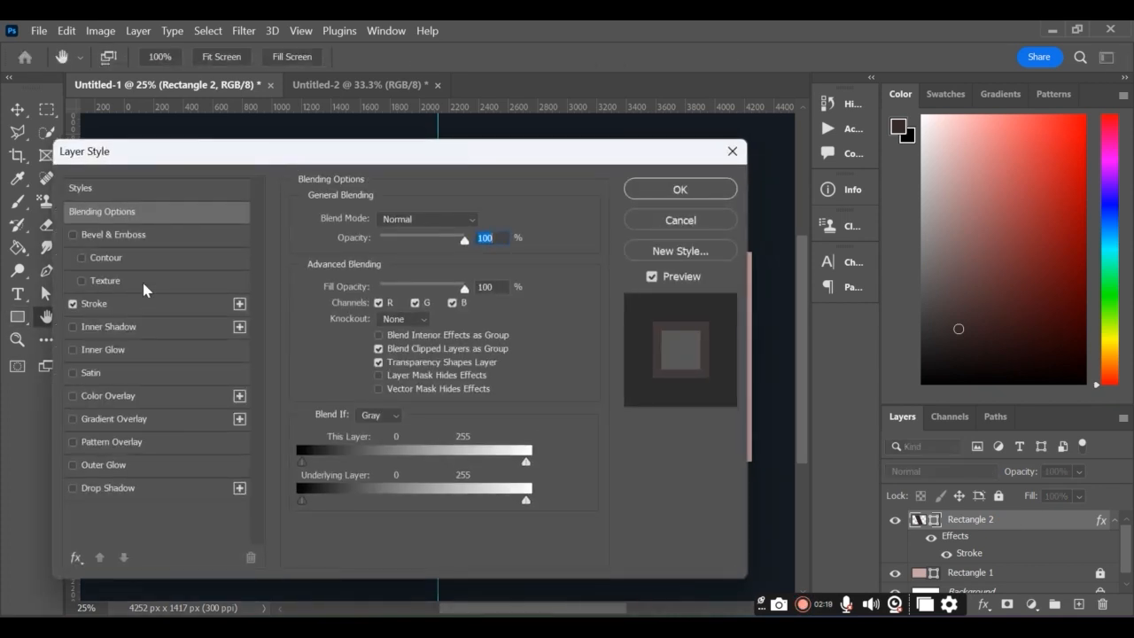
click(98, 304)
drag(382, 222, 389, 221)
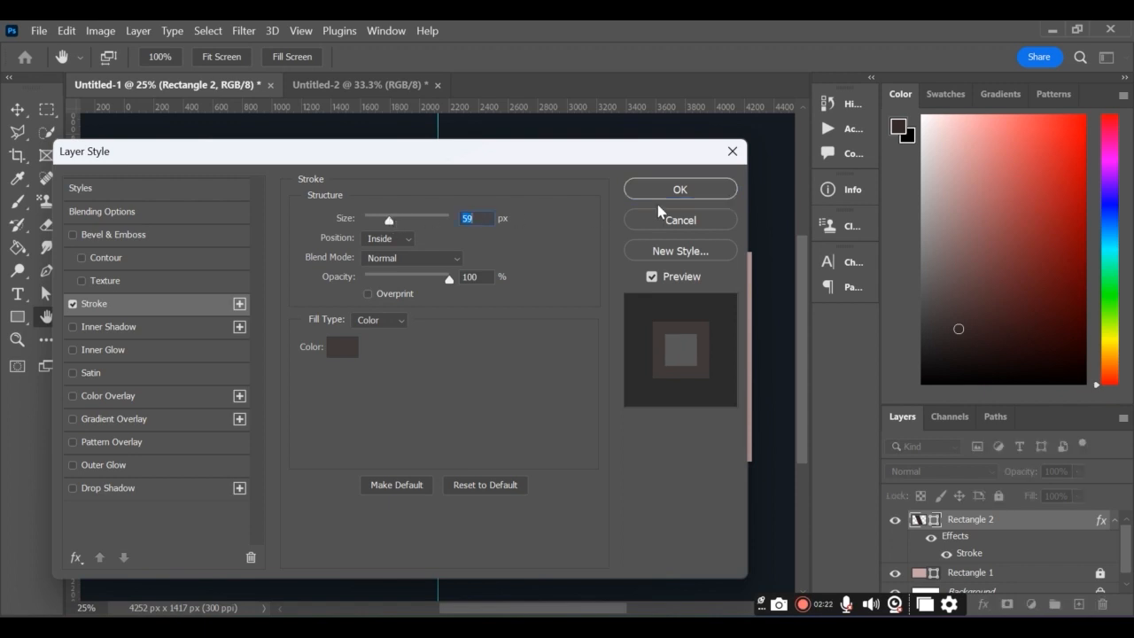
click(666, 189)
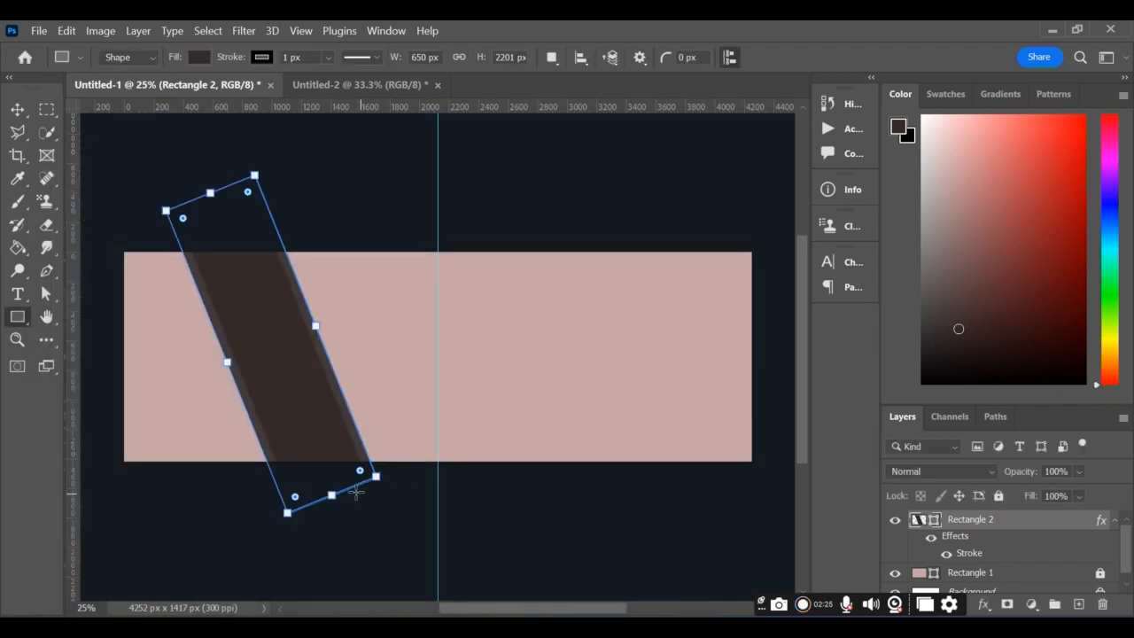
Lengthen the diagonal stripe well past the canvas's lower edge, to a height of about 4016 px
drag(332, 495, 385, 595)
drag(340, 312, 338, 258)
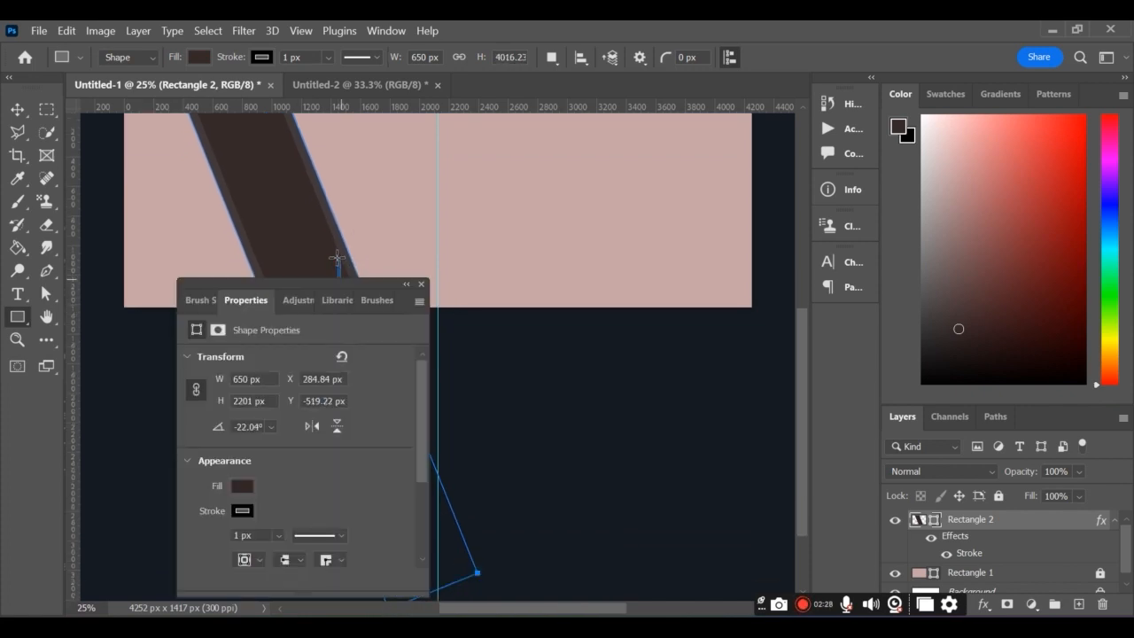
click(421, 284)
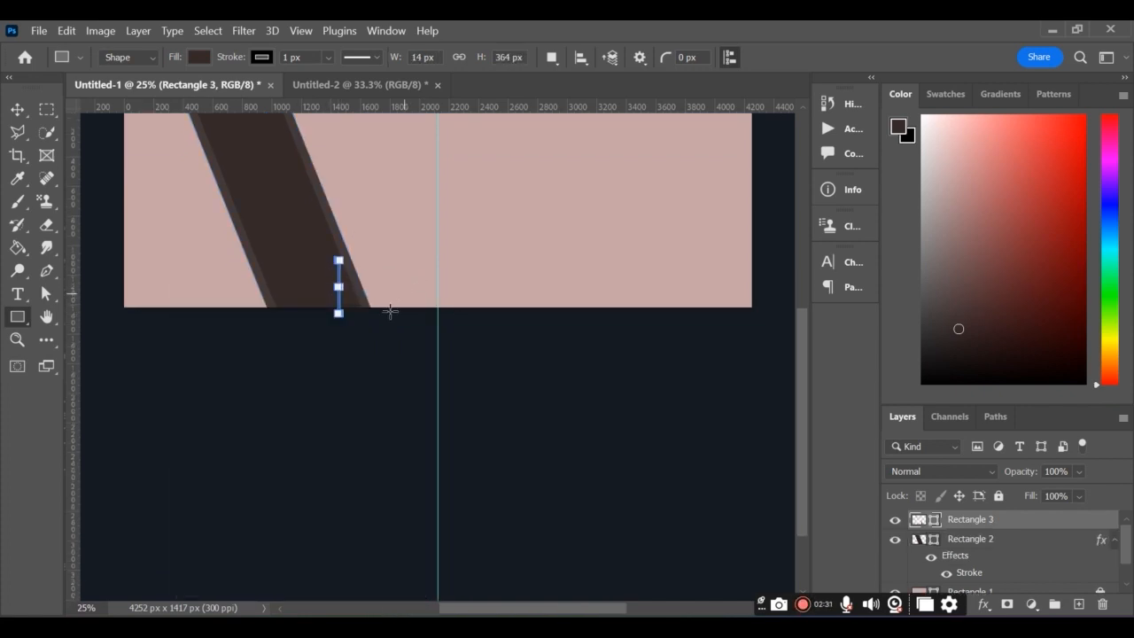
key(ctrl+z)
Lock the diagonal stripe's layer, leaving its layer style settings as they are
scroll(445, 389, up, 6)
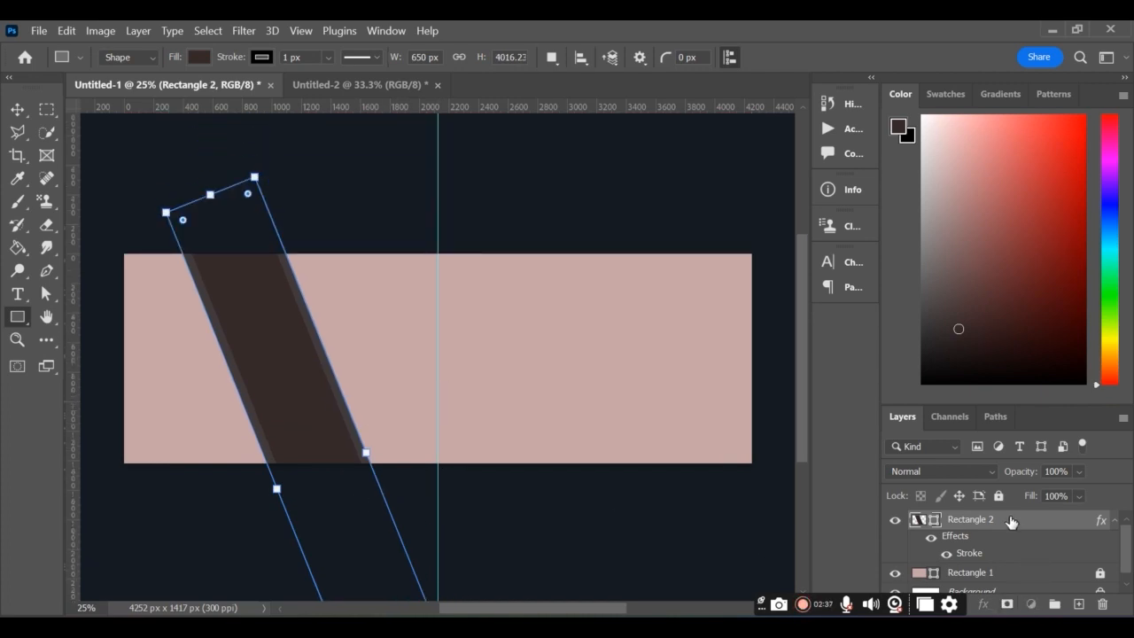
double_click(1009, 521)
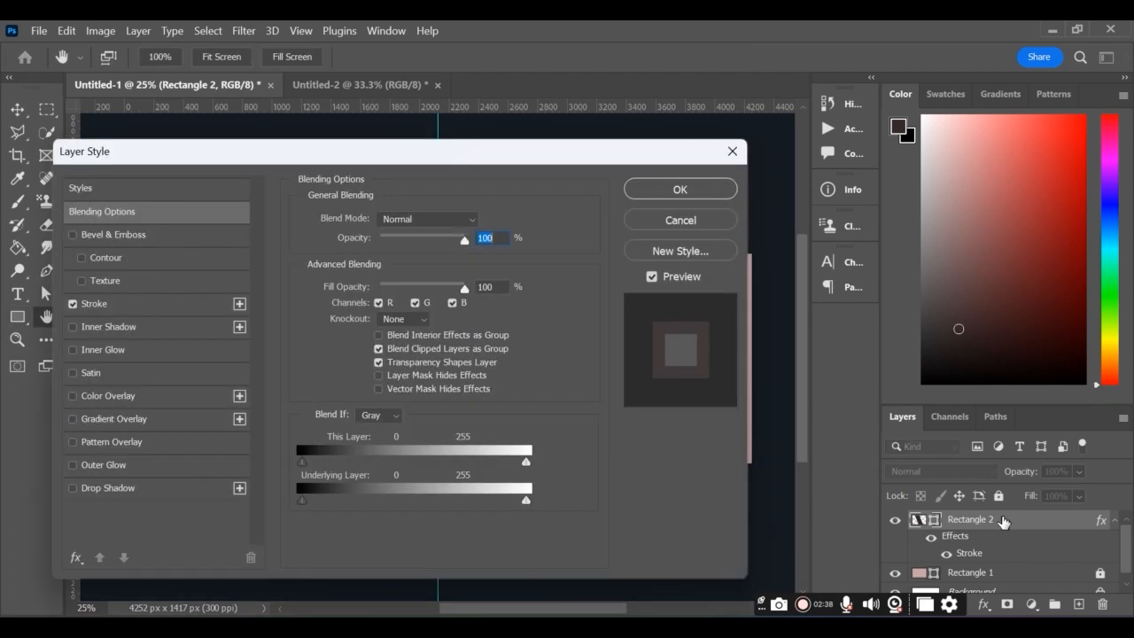
click(733, 154)
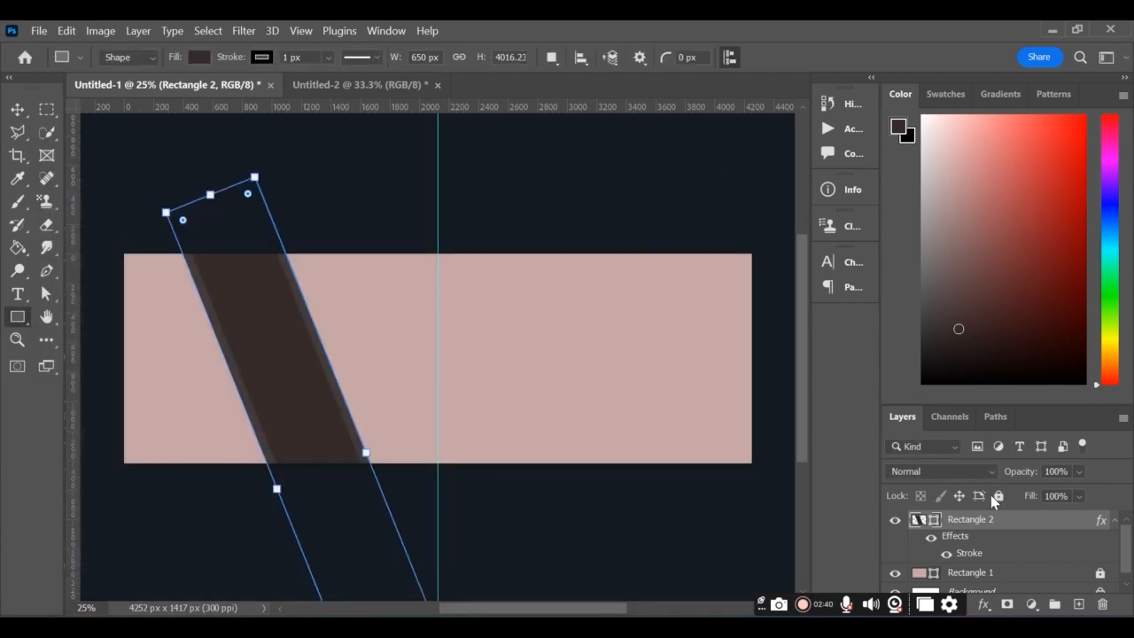
click(998, 497)
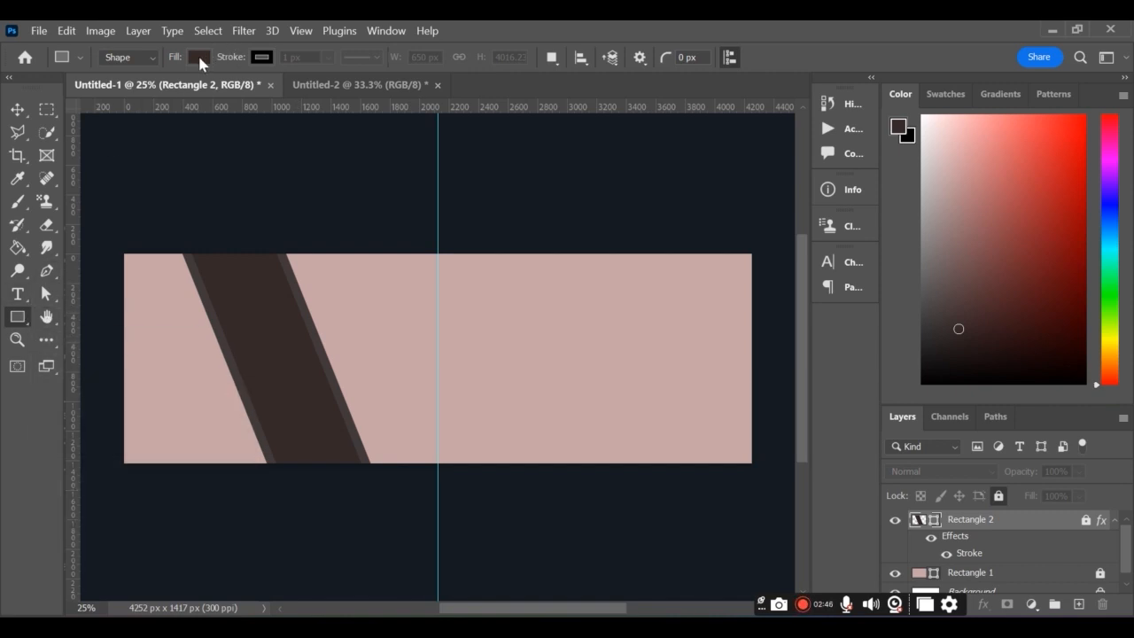
Draw a rectangle about 1976 × 990 px across the left half of the canvas, ending at the guide, and fill it black
click(924, 381)
drag(145, 286, 431, 430)
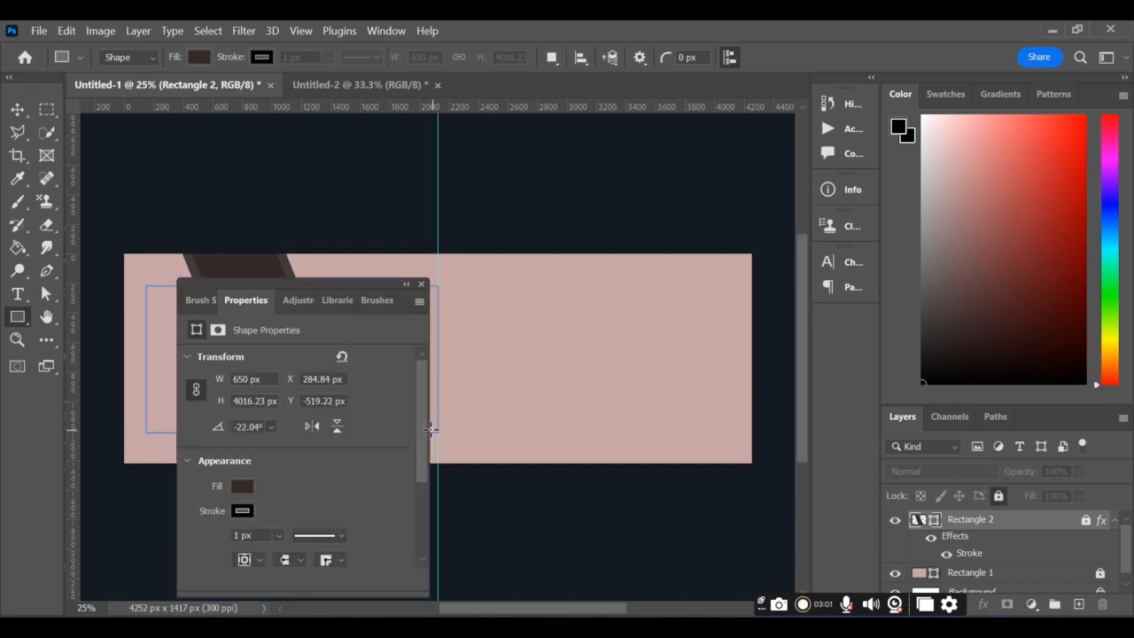
click(422, 285)
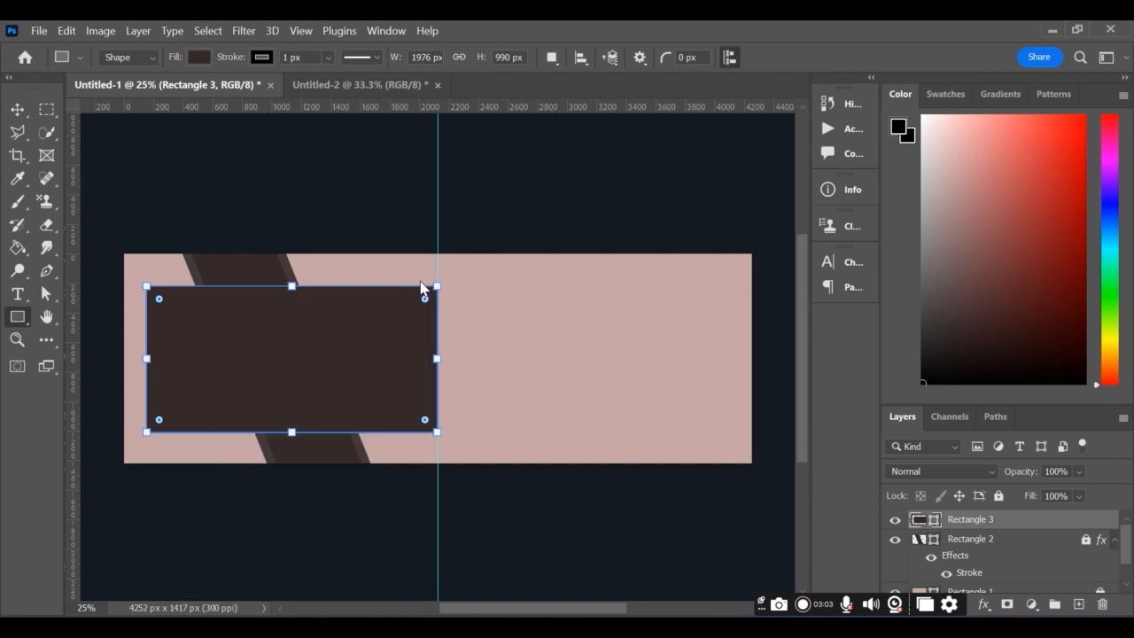
click(195, 55)
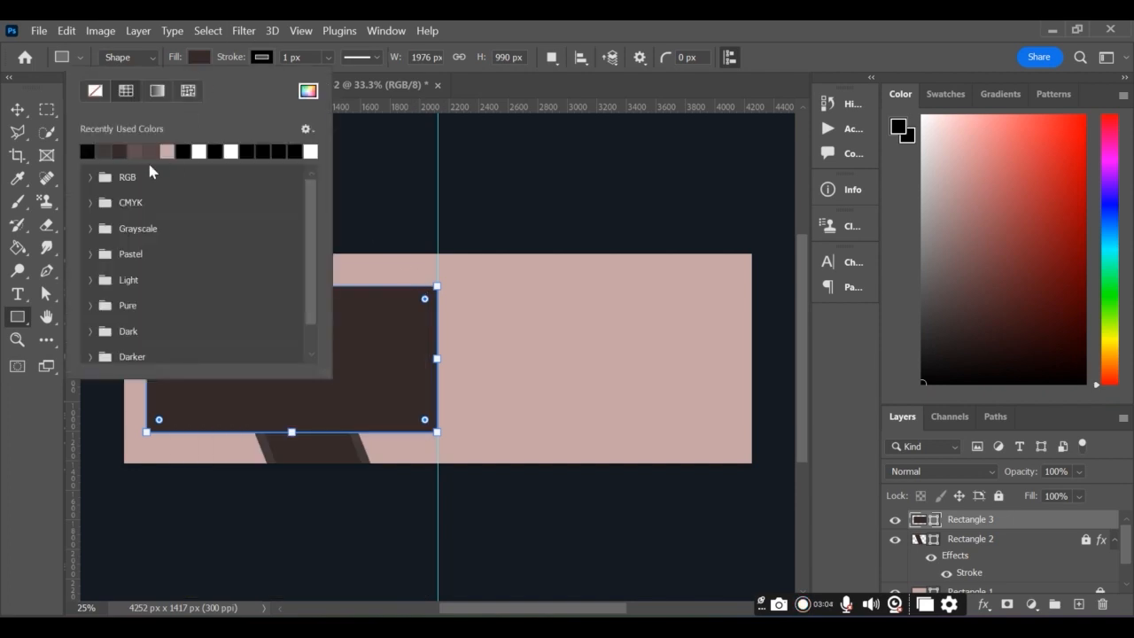
click(92, 150)
click(193, 58)
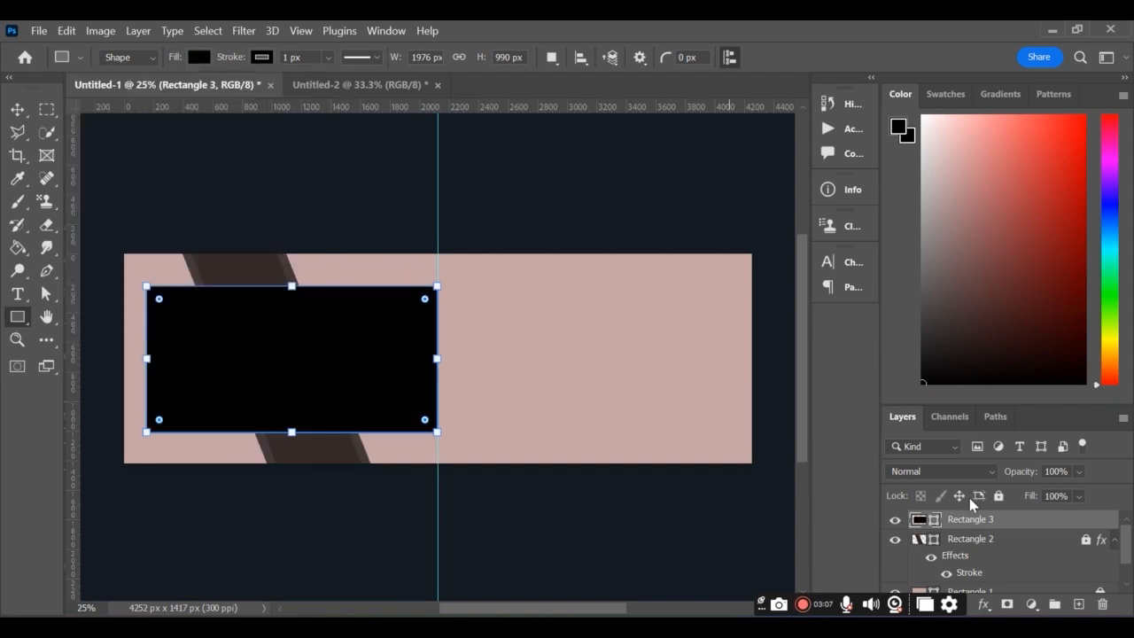
Give the black box a white inside stroke with a size of 16 px
double_click(1004, 520)
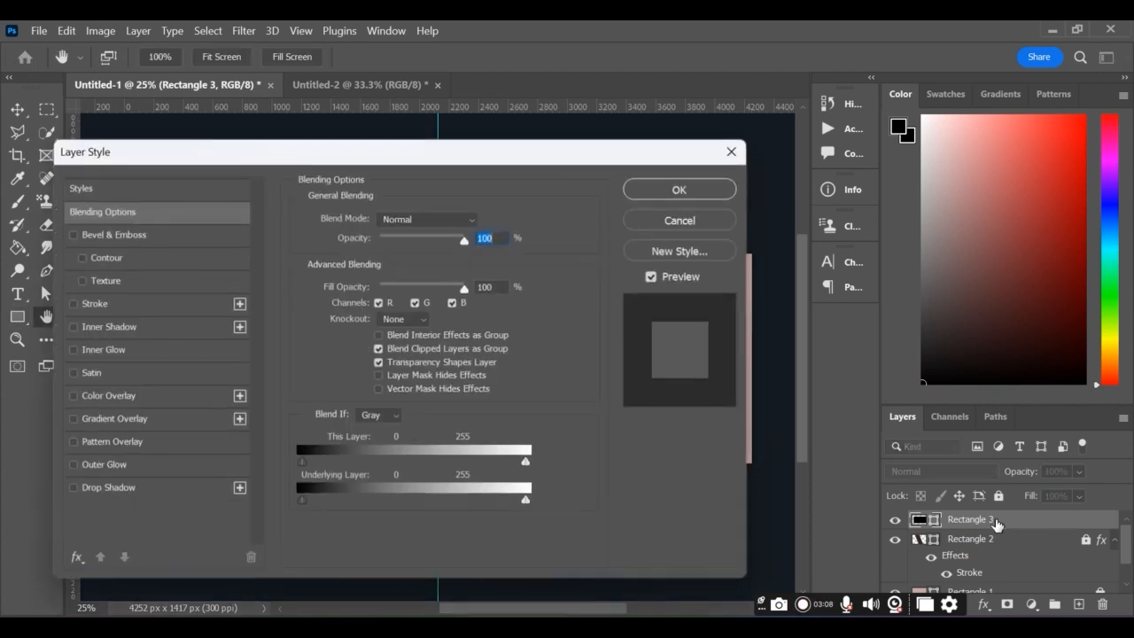
click(113, 373)
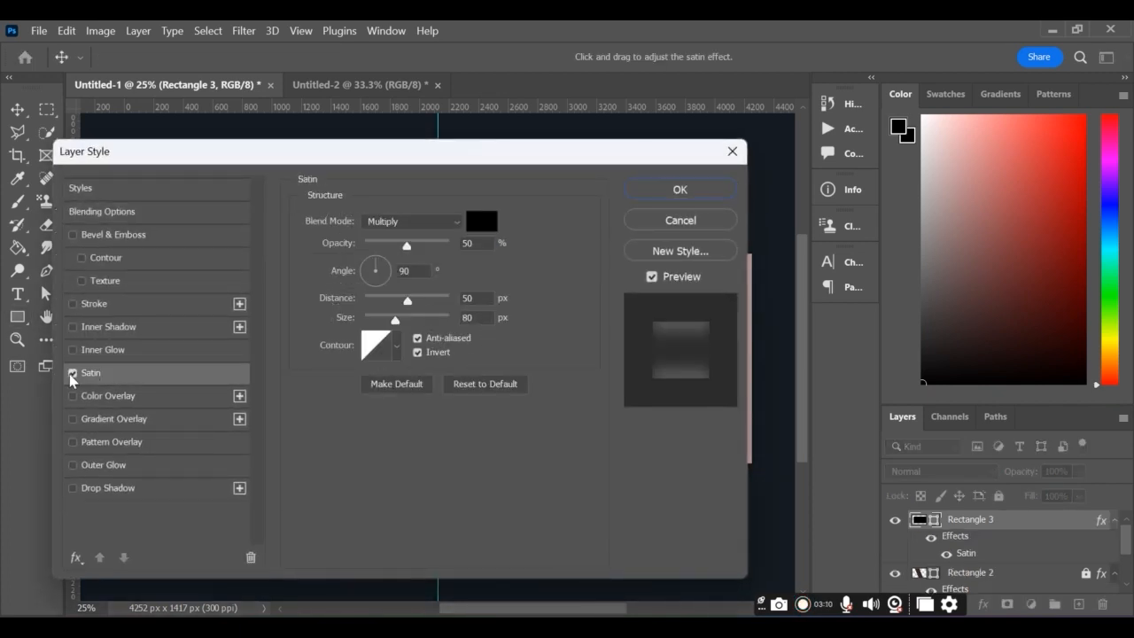
click(73, 373)
click(74, 304)
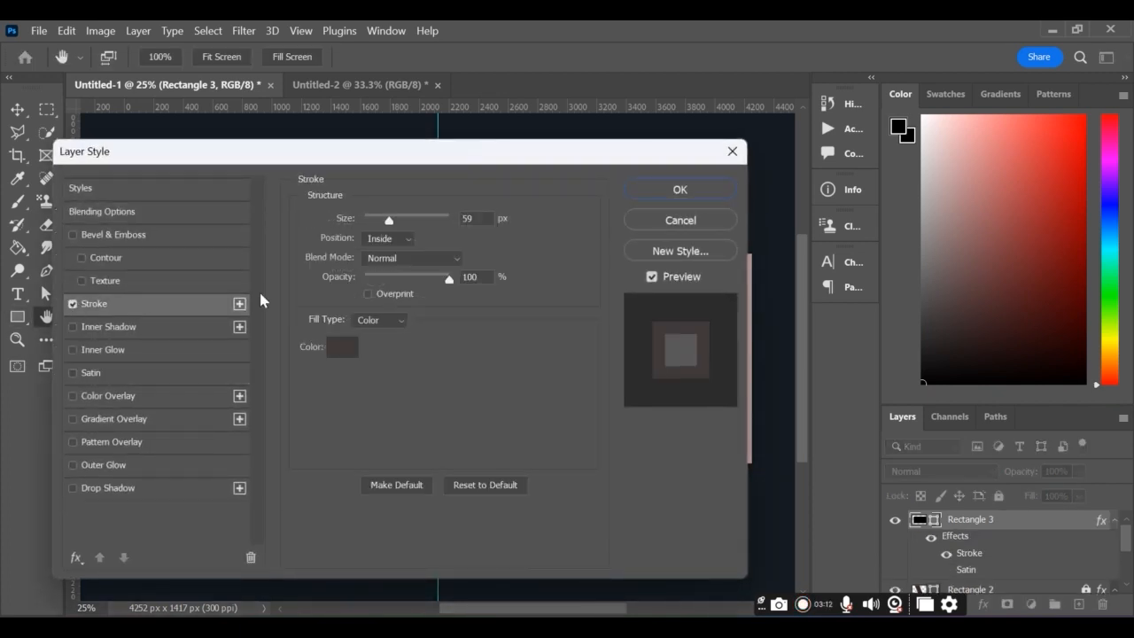
click(342, 348)
drag(328, 353, 146, 257)
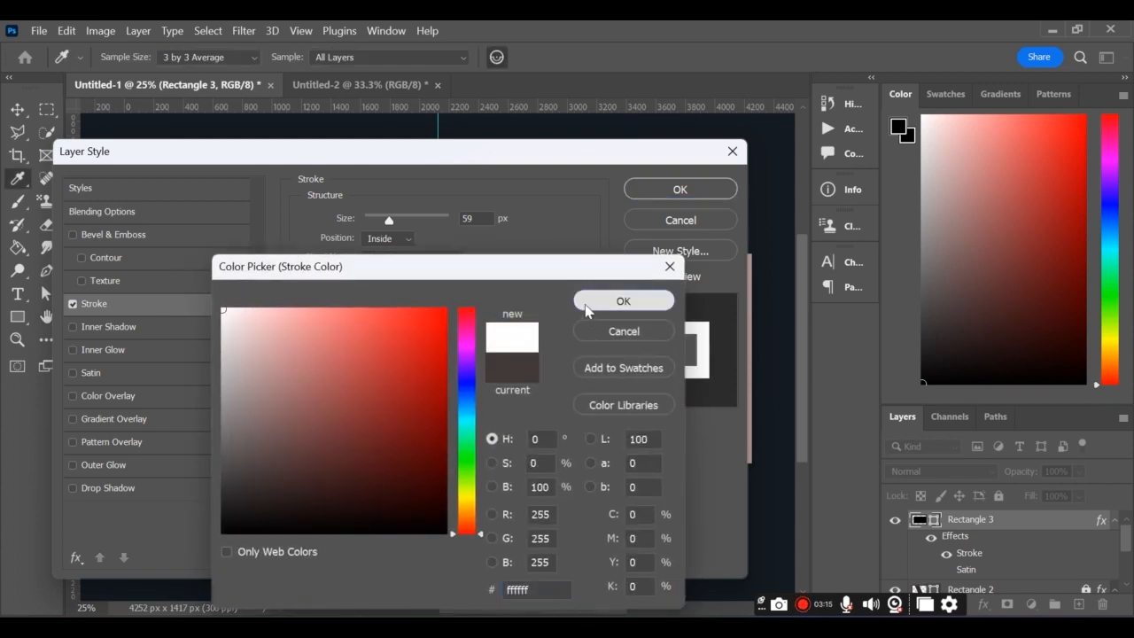
click(592, 306)
mouse_move(387, 224)
mouse_down()
mouse_move(366, 226)
mouse_move(376, 226)
mouse_up()
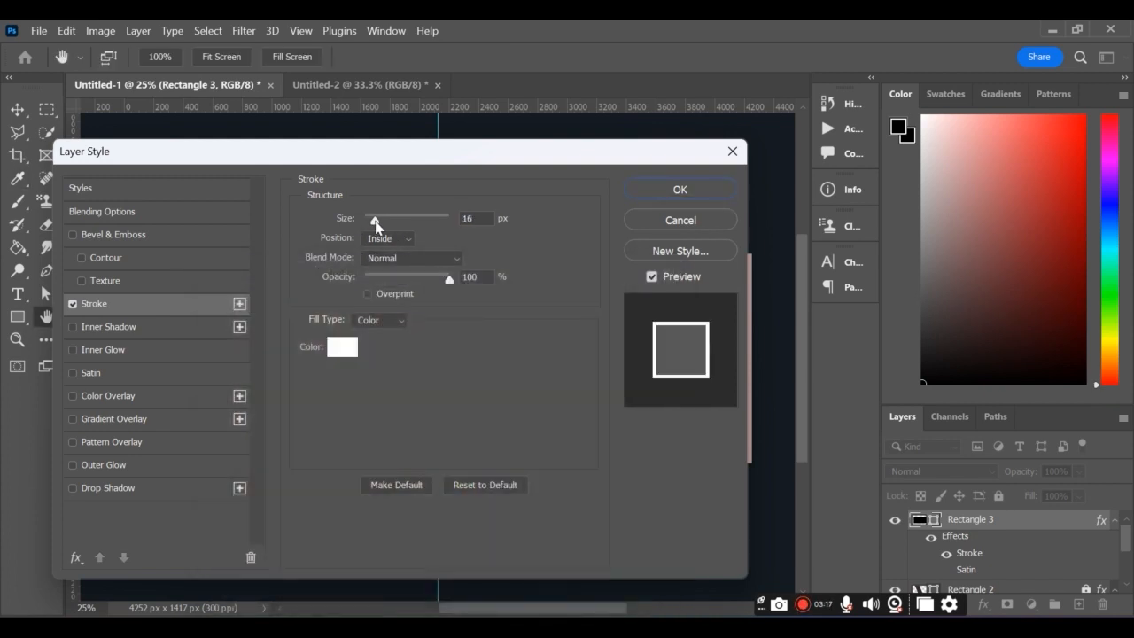
click(680, 193)
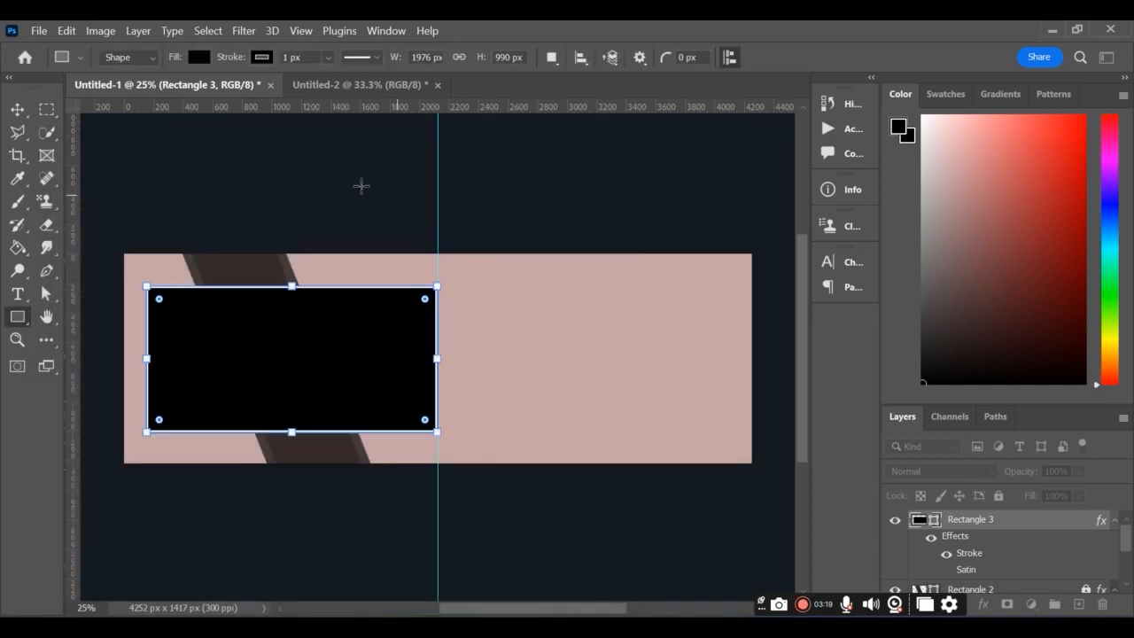
Copy the wedding couple photo with the yellow-lit background from the Untitled-2 document onto the black box in Untitled-1
click(312, 89)
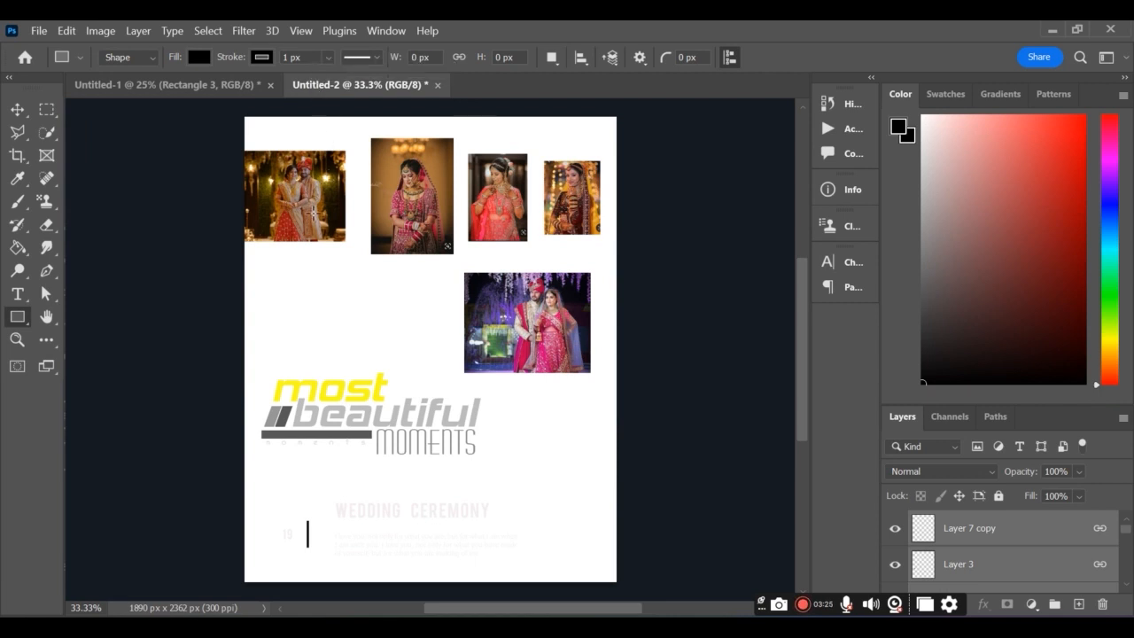
click(17, 110)
drag(321, 175, 215, 357)
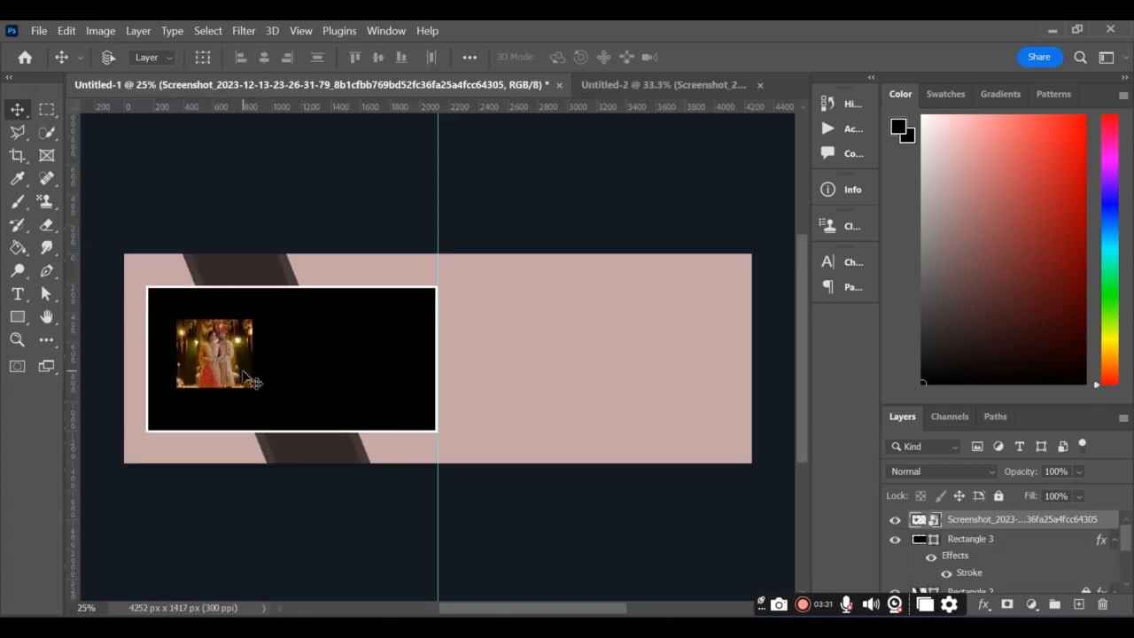
Scale the couple photo up to about 46.58% and position it over the black box
key(ctrl+t)
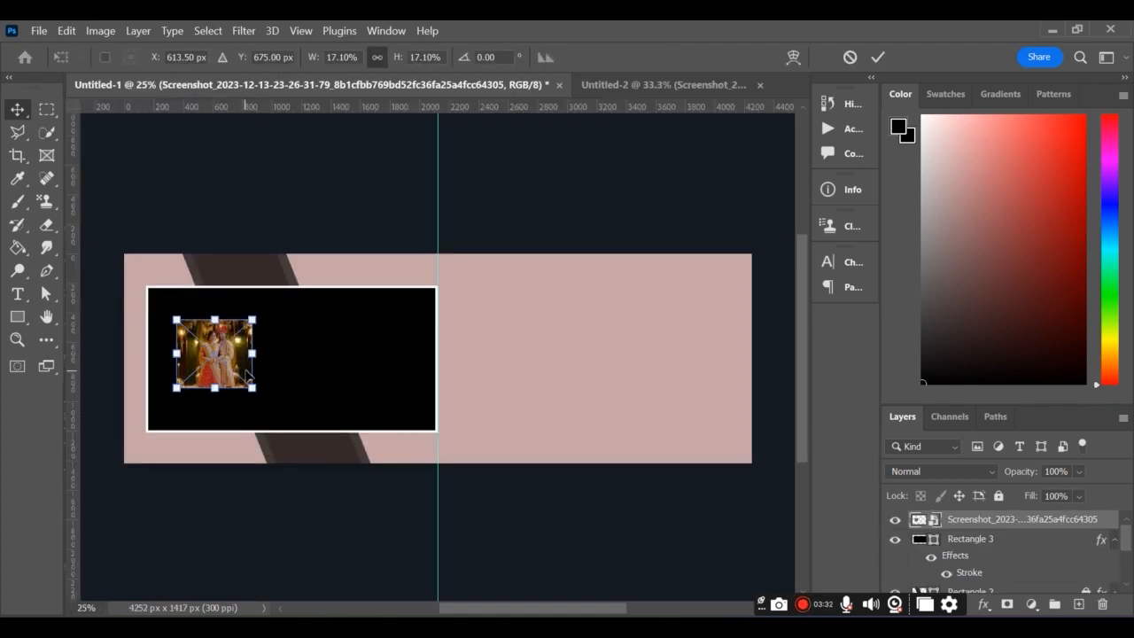
drag(253, 387, 424, 468)
drag(340, 446, 320, 403)
right_click(320, 403)
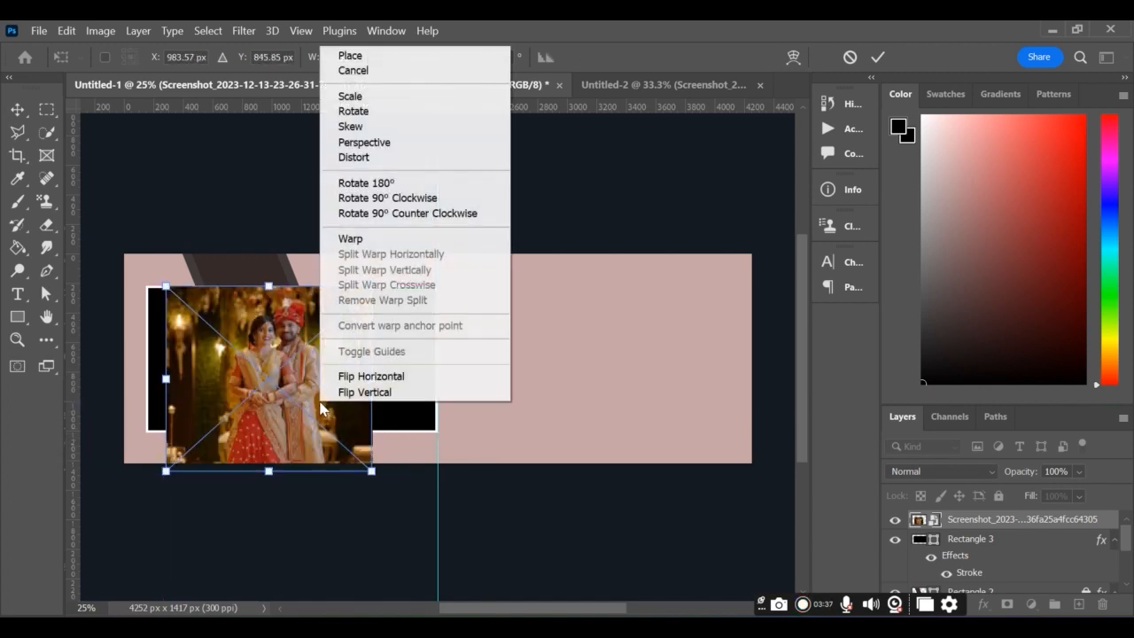
click(370, 394)
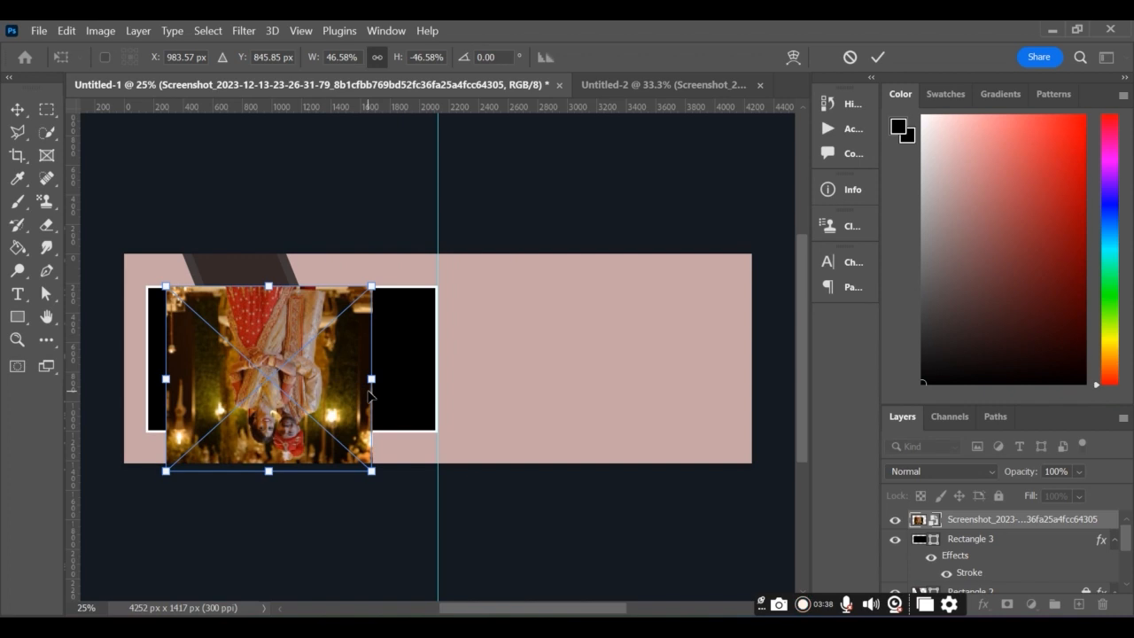
right_click(338, 390)
click(341, 381)
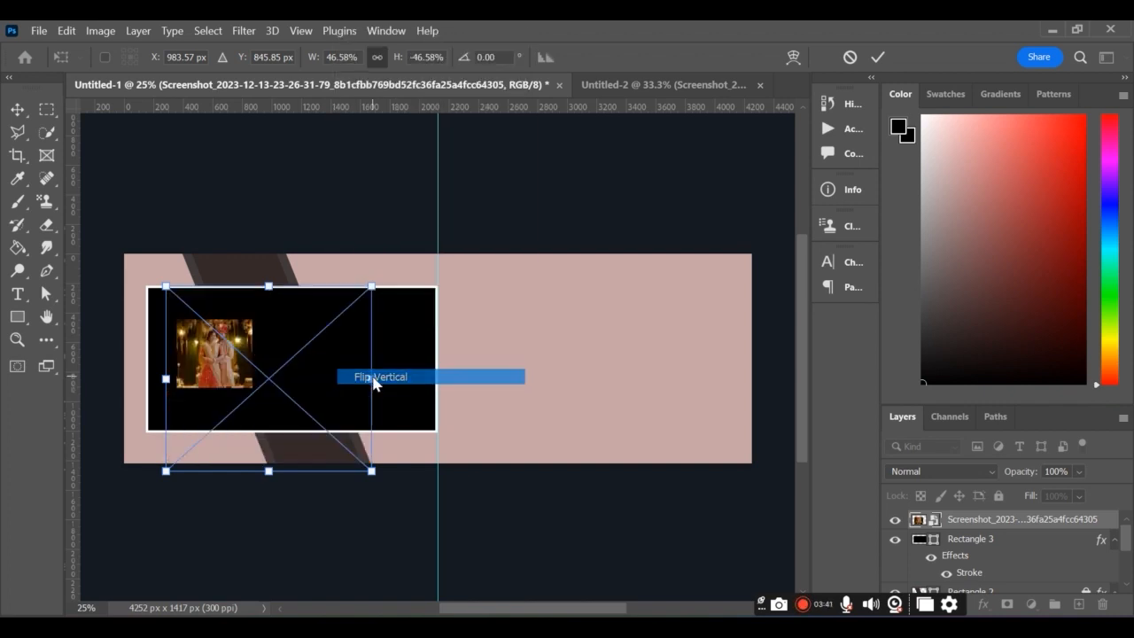
Flip the couple photo horizontally and enlarge it to about 54.58%, with its left edge along the black box's left edge
right_click(327, 383)
click(372, 352)
drag(370, 379, 328, 381)
Set the couple photo's blend mode to Luminosity and clip the photo to the black box
click(943, 471)
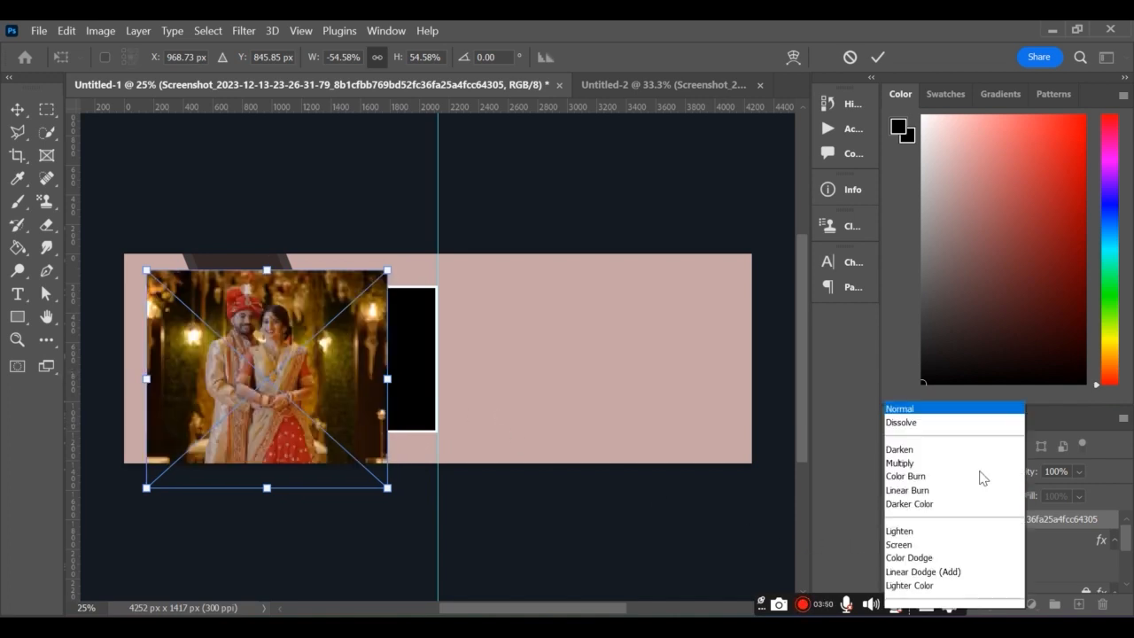
click(926, 602)
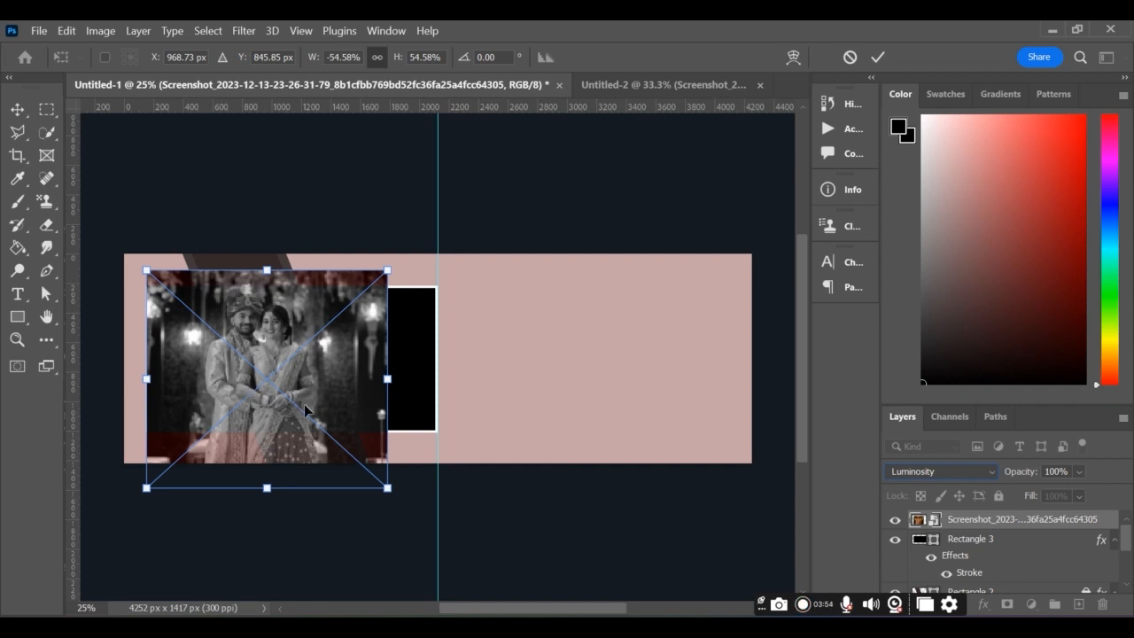
key(Return)
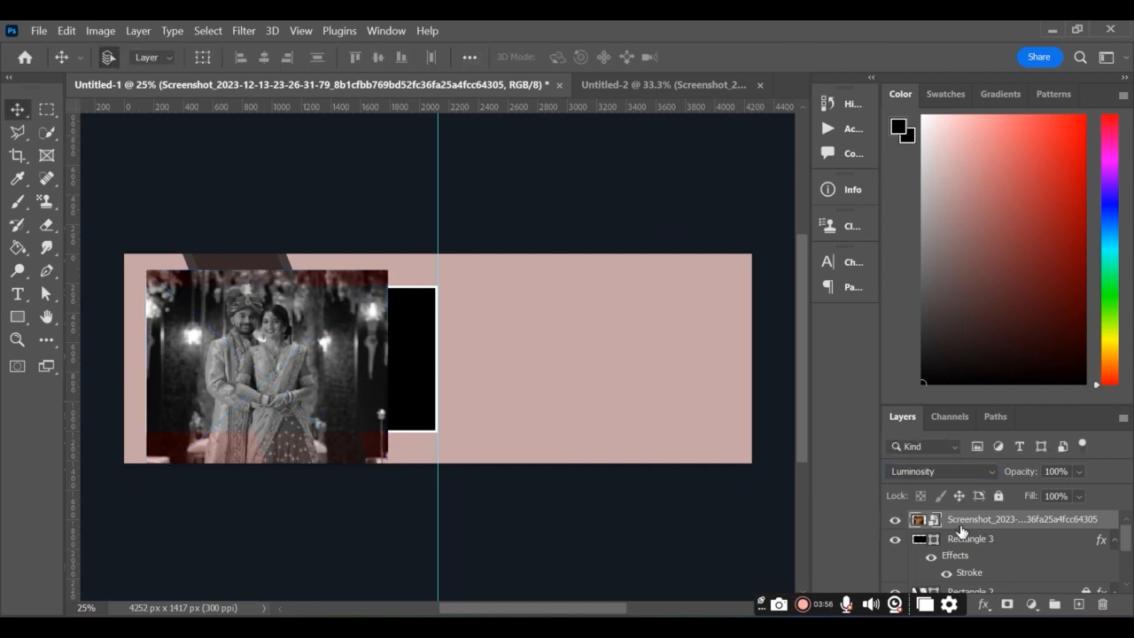
right_click(967, 528)
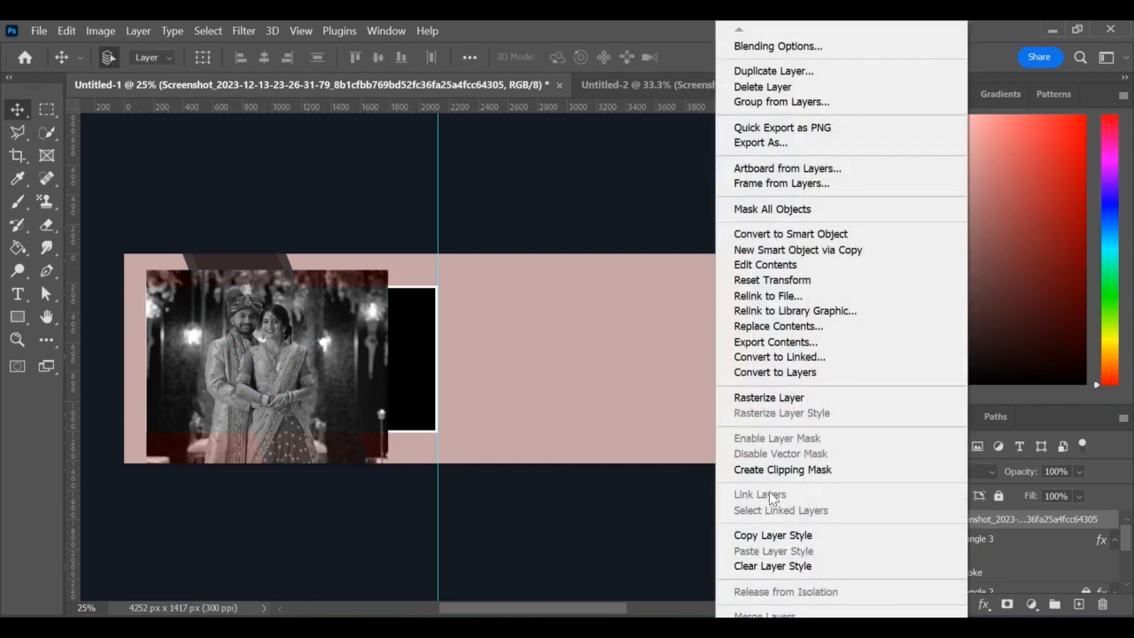
click(771, 482)
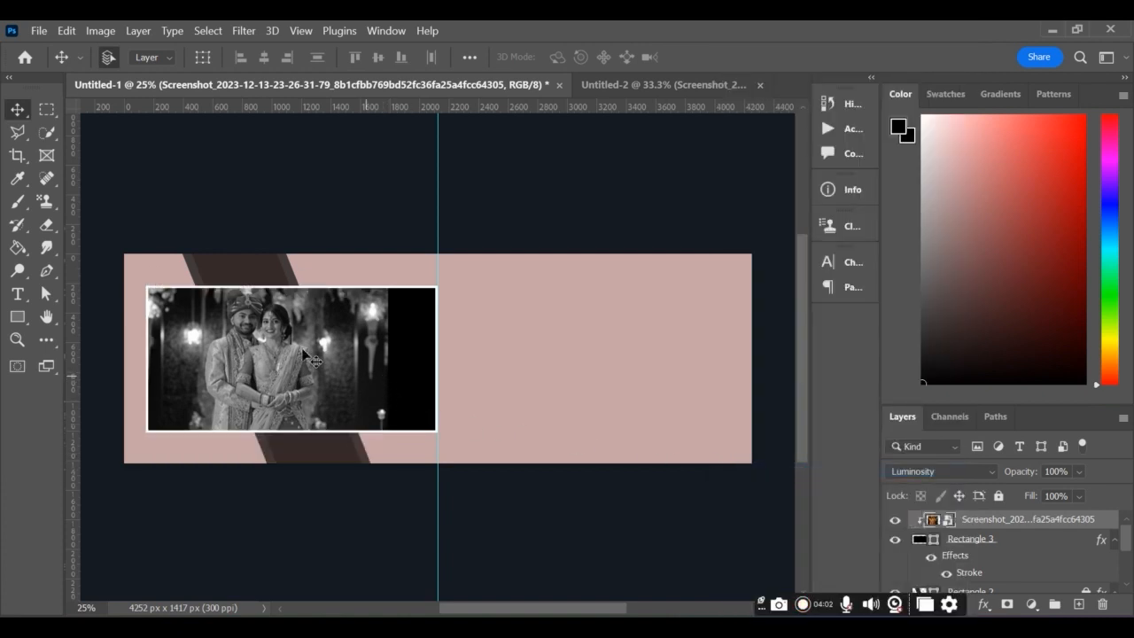
Activate the Brush tool and move the clipped couple photo left until its edge meets the canvas's left edge
drag(15, 209, 73, 203)
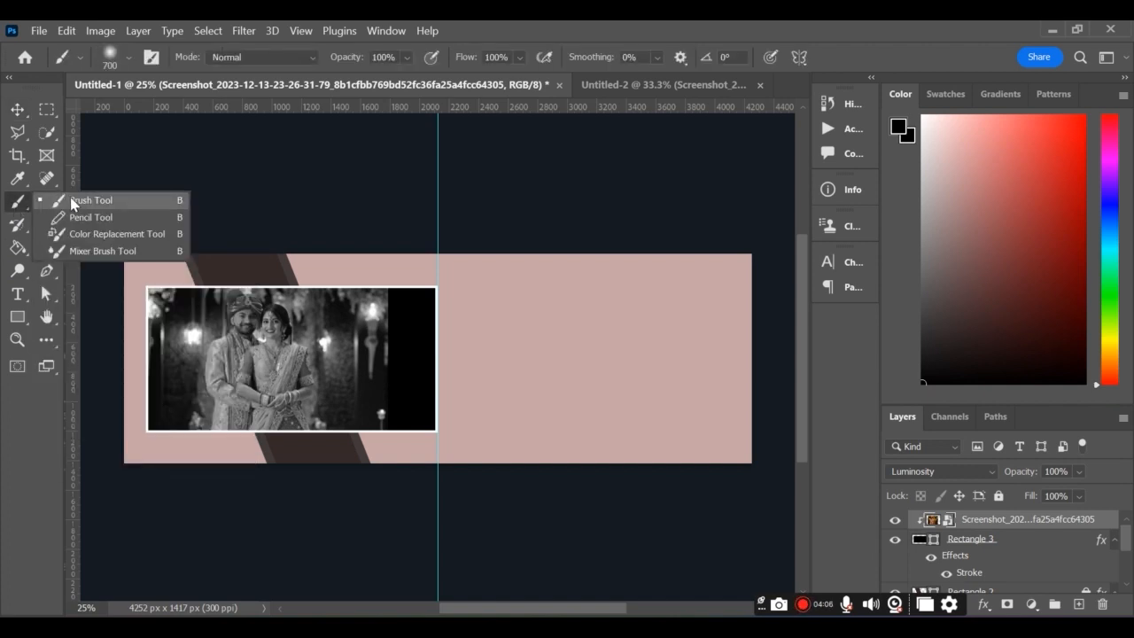
click(49, 204)
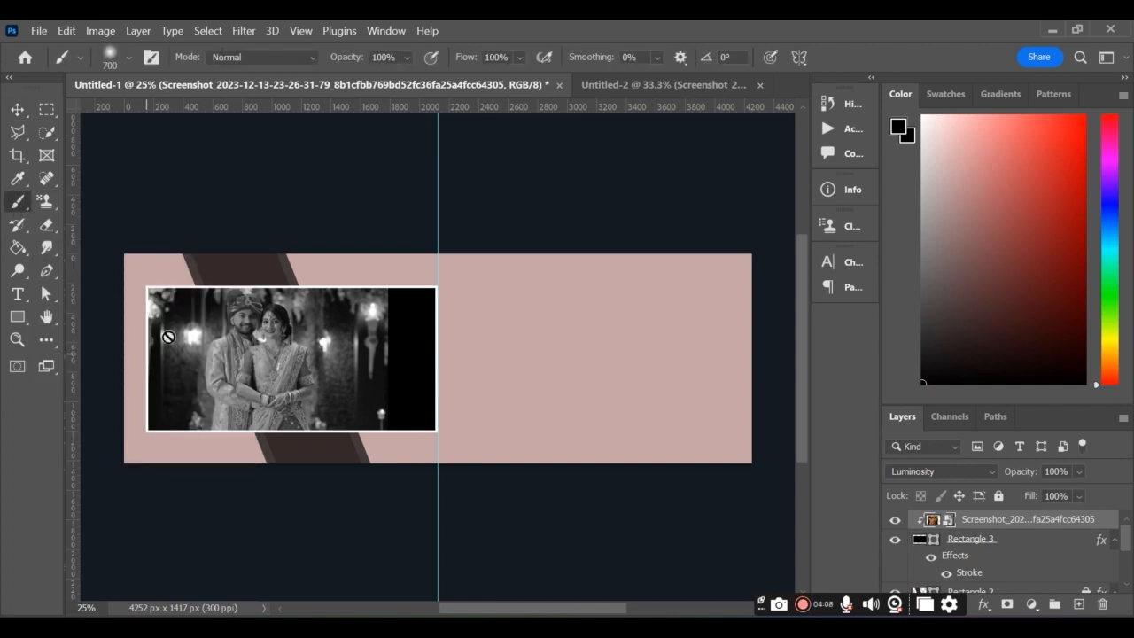
key(ctrl+t)
drag(333, 395, 315, 384)
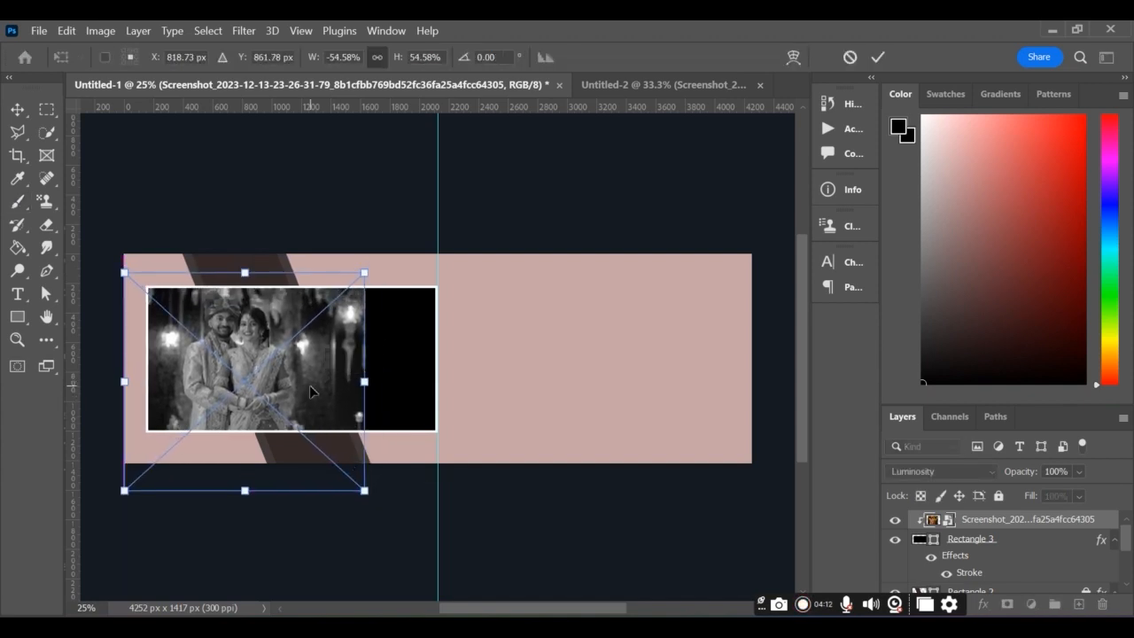
key(Return)
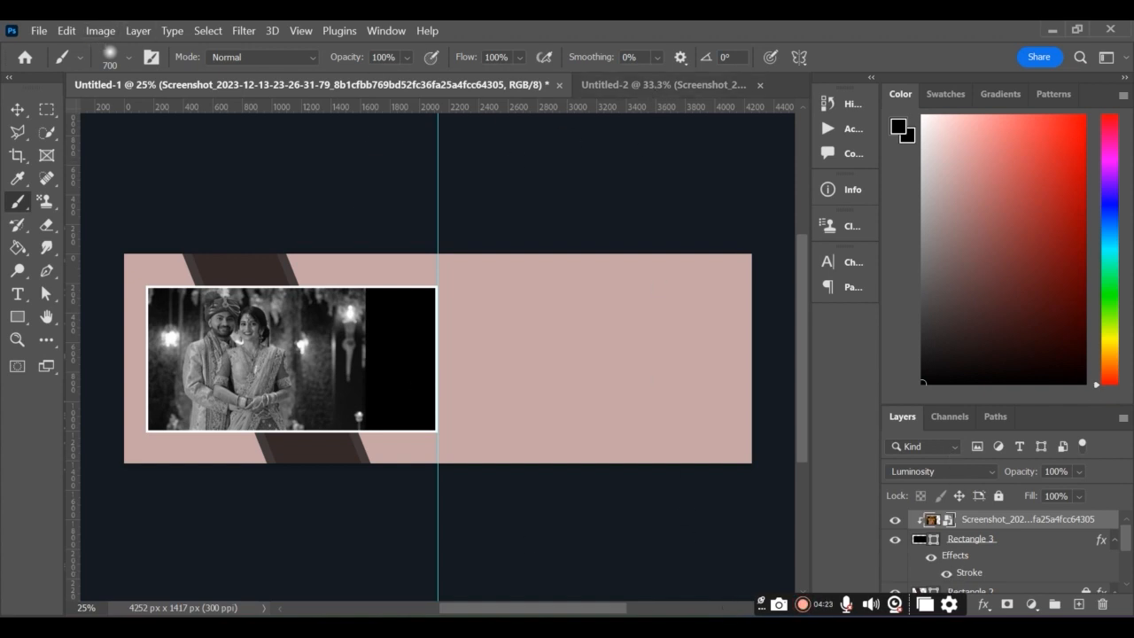
Switch to File Explorer and place the 2-2-light-free-download-png_400x400 image from the album folder on drive G: into the layout
key(alt+Tab)
scroll(544, 329, up, 2)
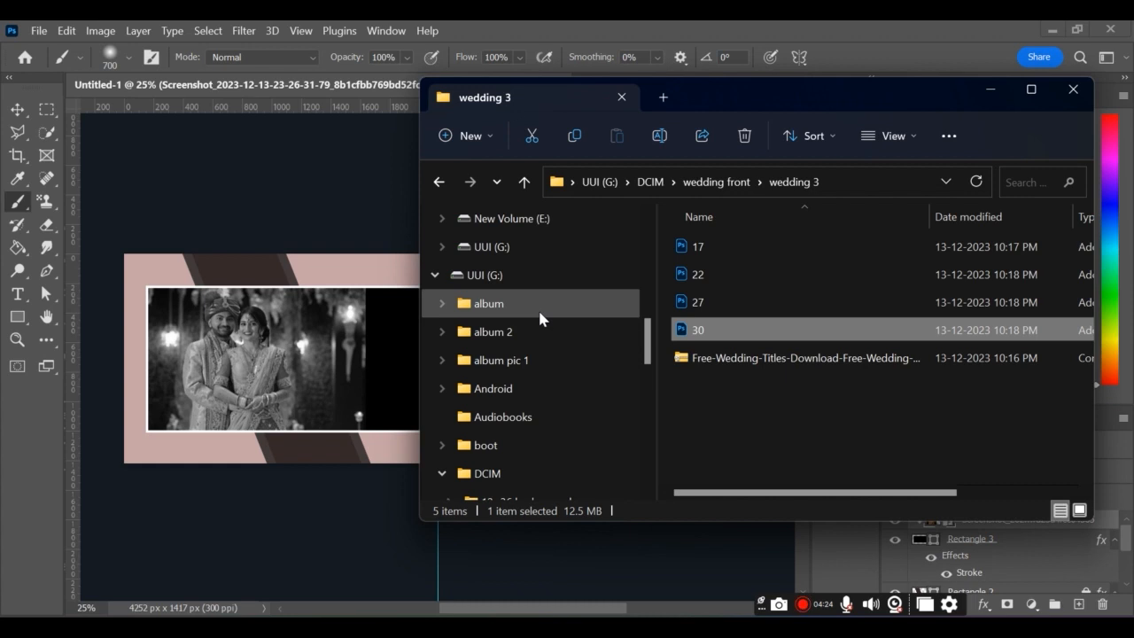
click(489, 303)
drag(760, 476, 249, 346)
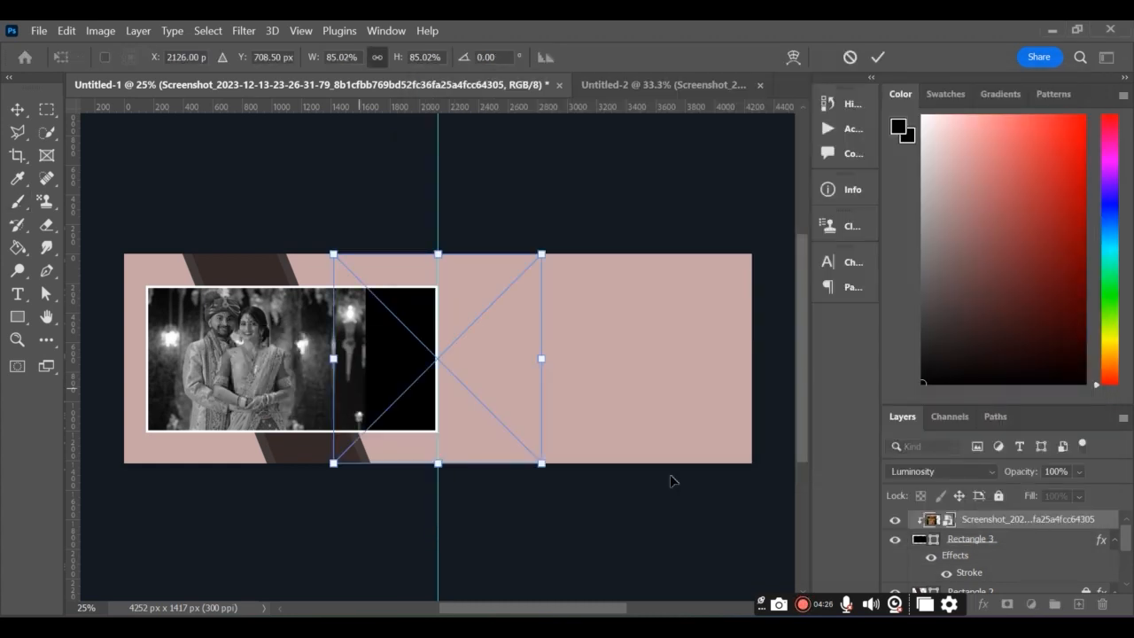
Set the light image's blend mode to Soft Light and place its glow over the bright lamp beside the couple
click(973, 477)
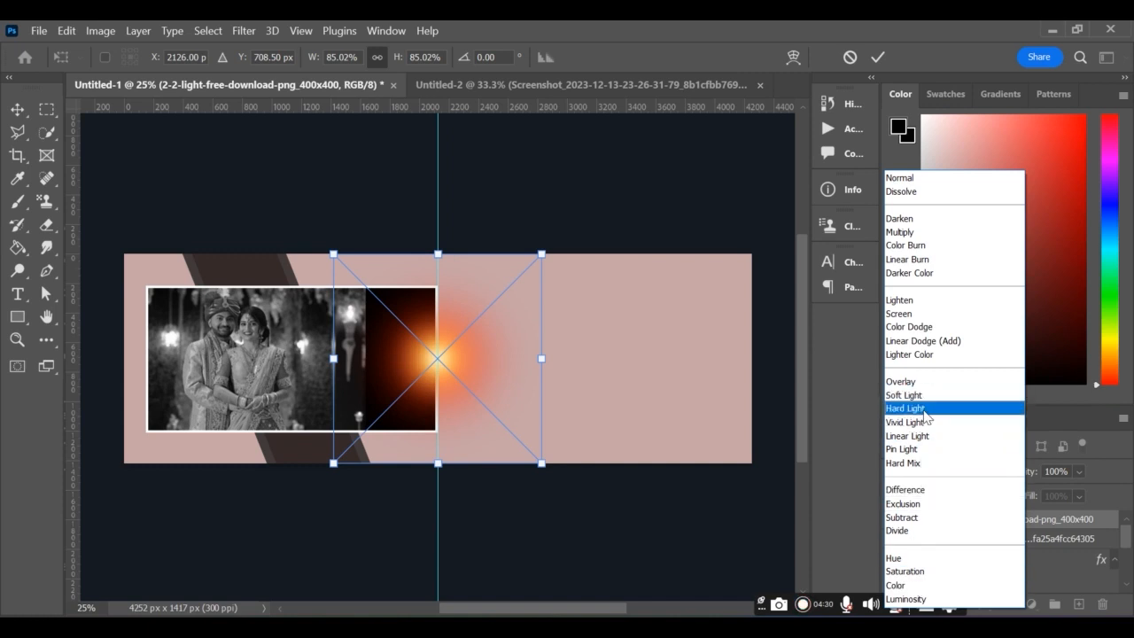
click(922, 397)
drag(376, 354, 196, 322)
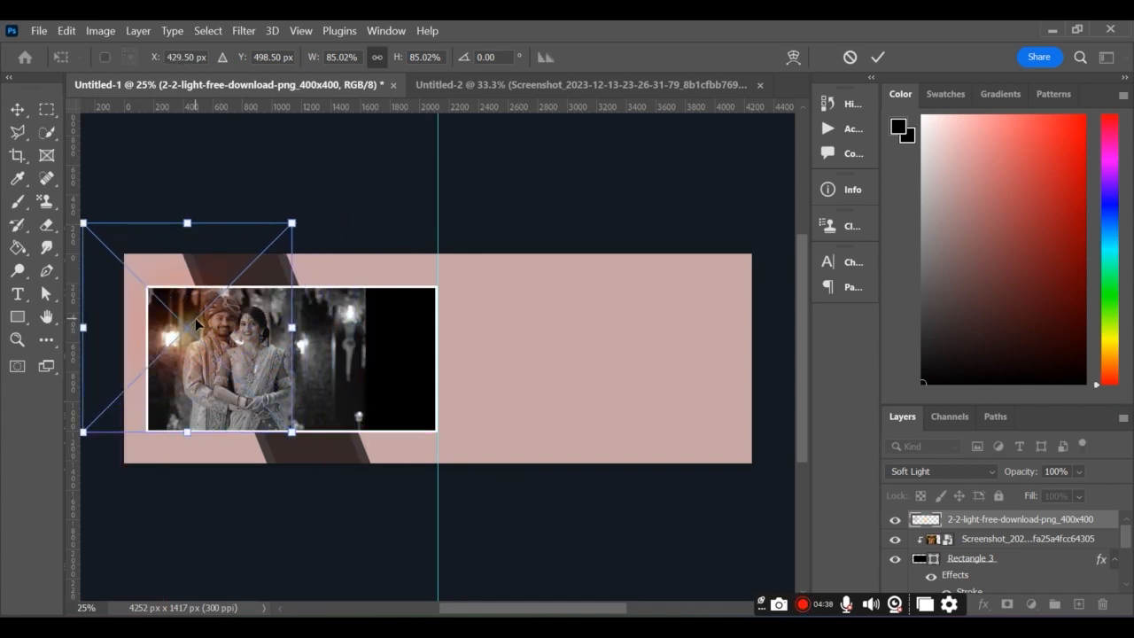
key(Return)
key(b)
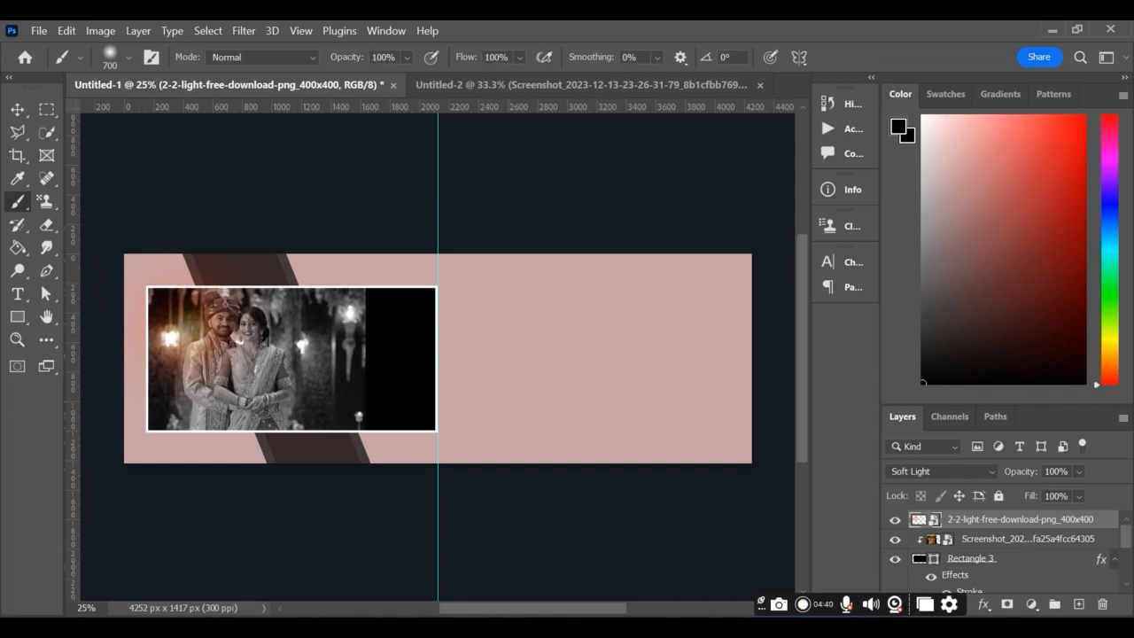
Draw a black rectangle about 648 × 1043 px over the photo box's right part, ending at the guide
click(17, 316)
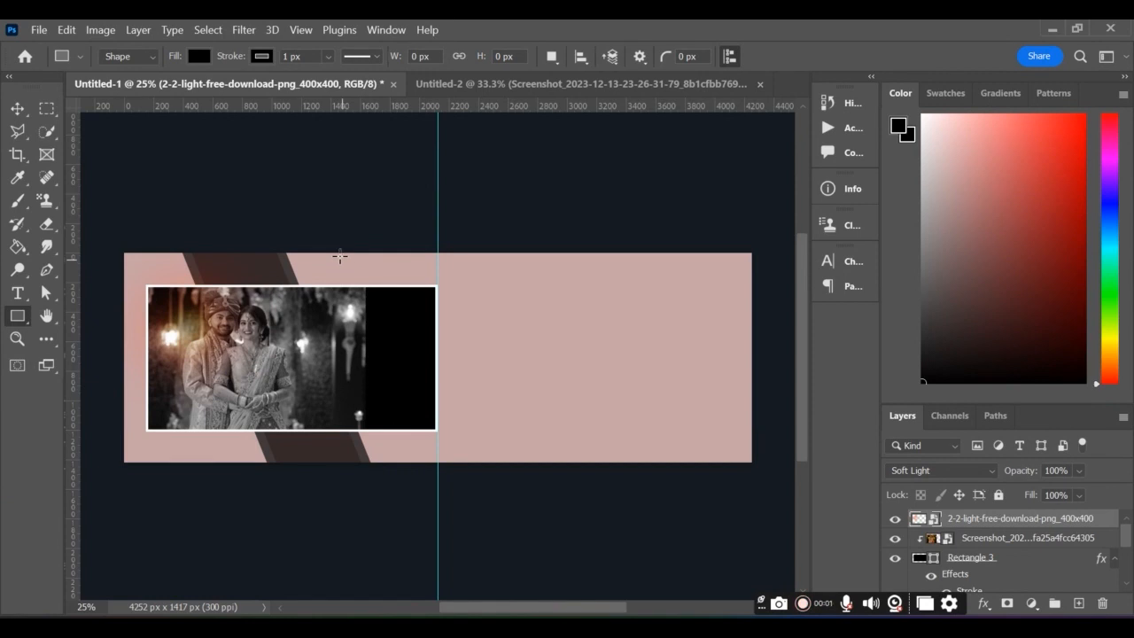
drag(342, 258, 430, 410)
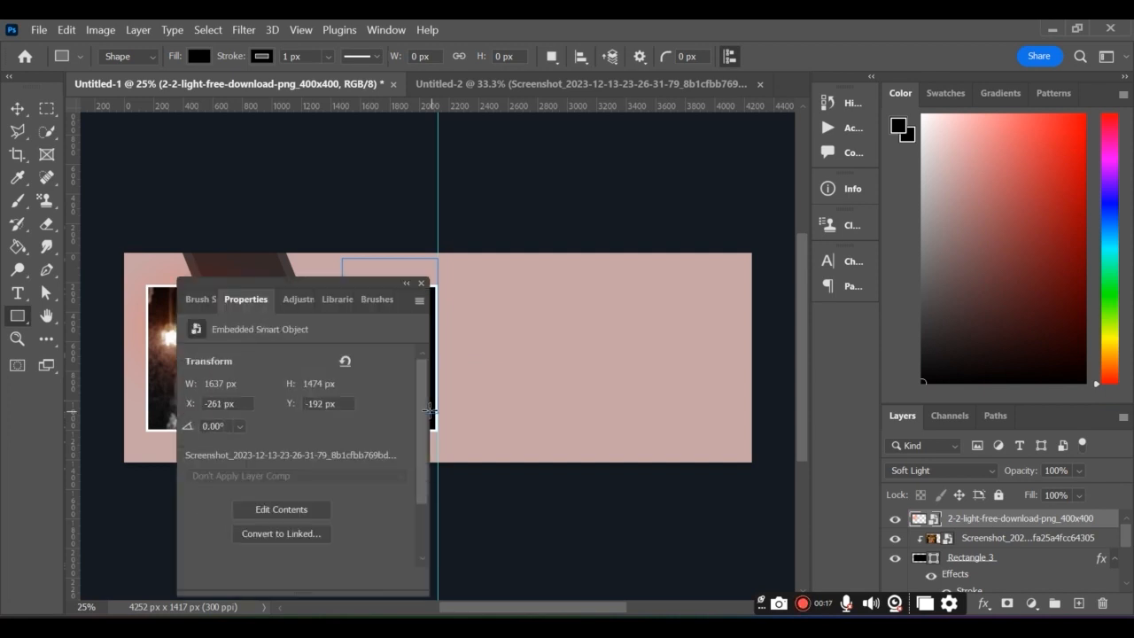
click(422, 283)
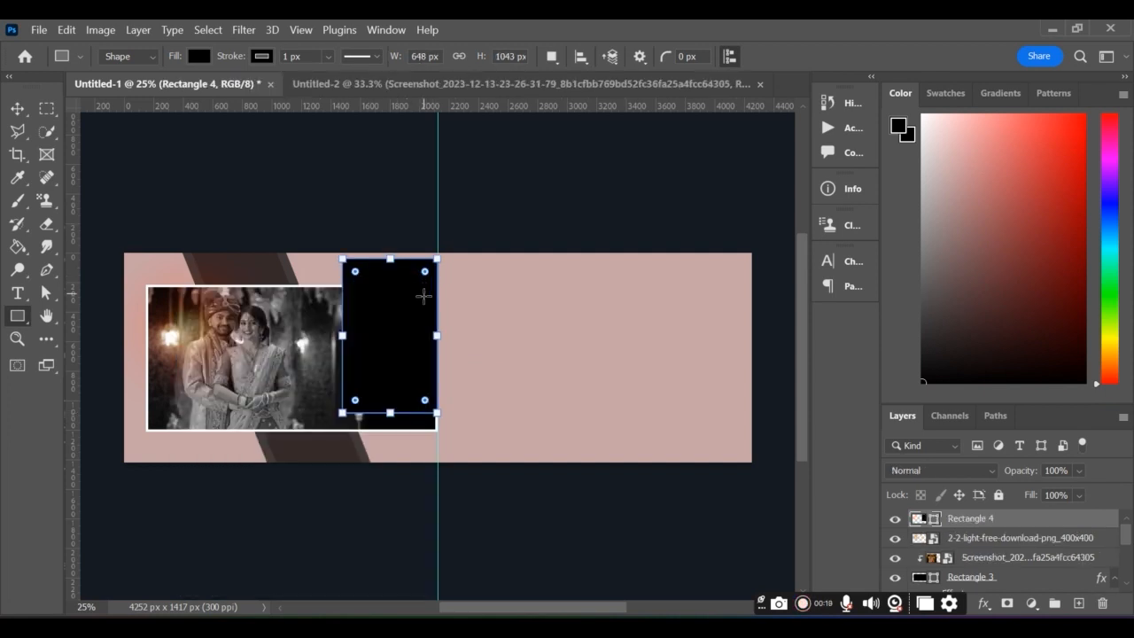
Transform the new black rectangle to about 683 × 969 px, shift it left of the guide and convert it to a regular path
key(ctrl+t)
drag(380, 312, 361, 316)
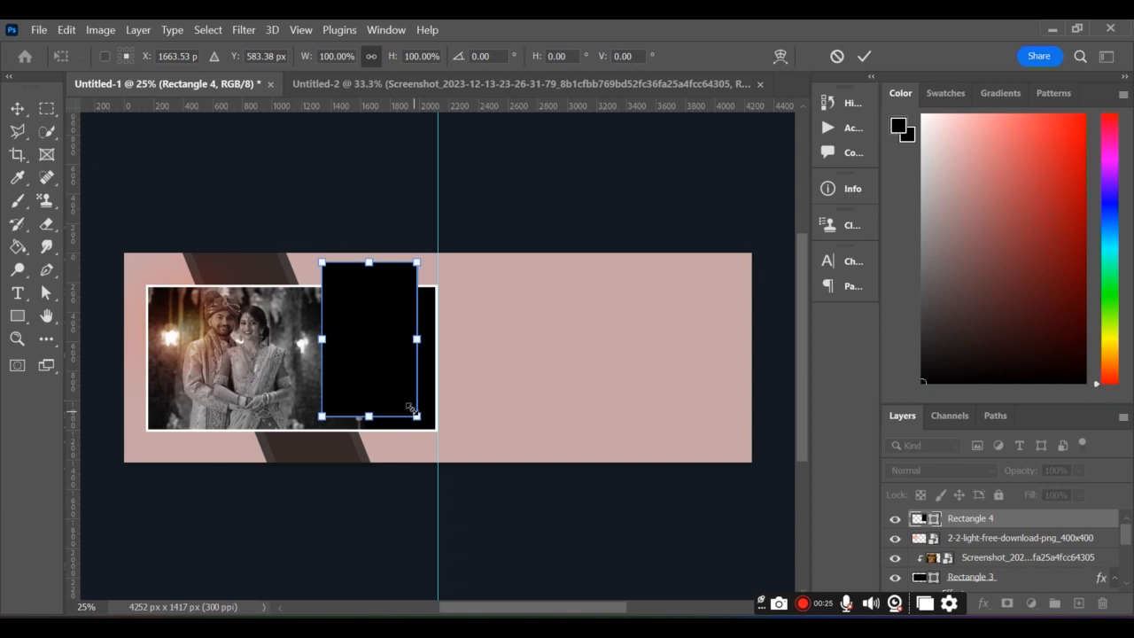
drag(410, 406, 409, 405)
drag(375, 358, 419, 332)
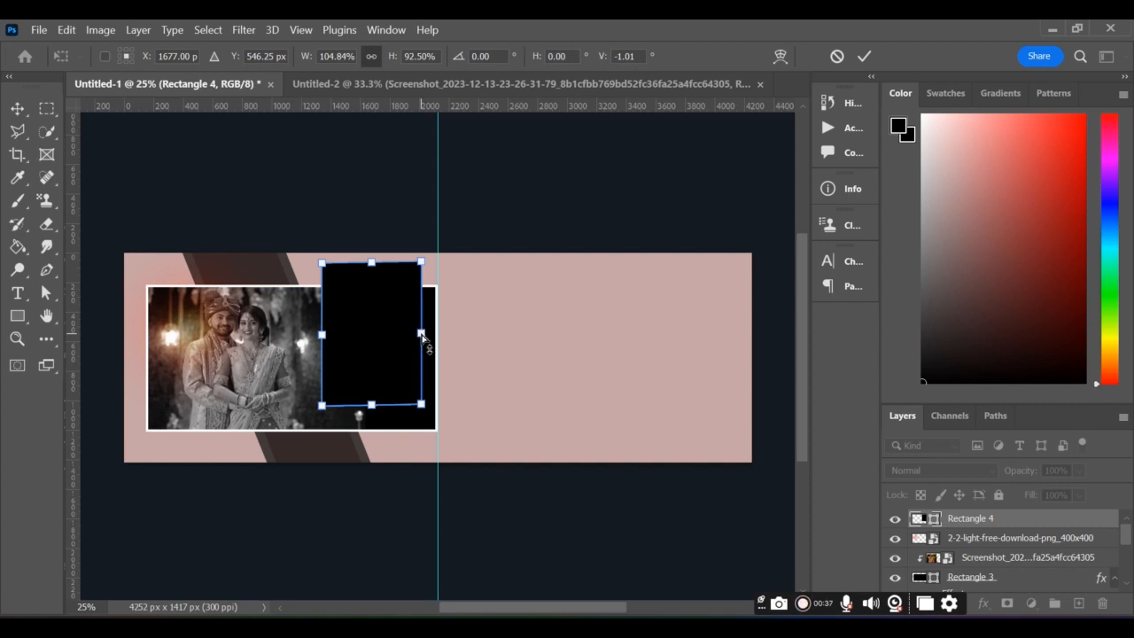
drag(424, 342, 374, 344)
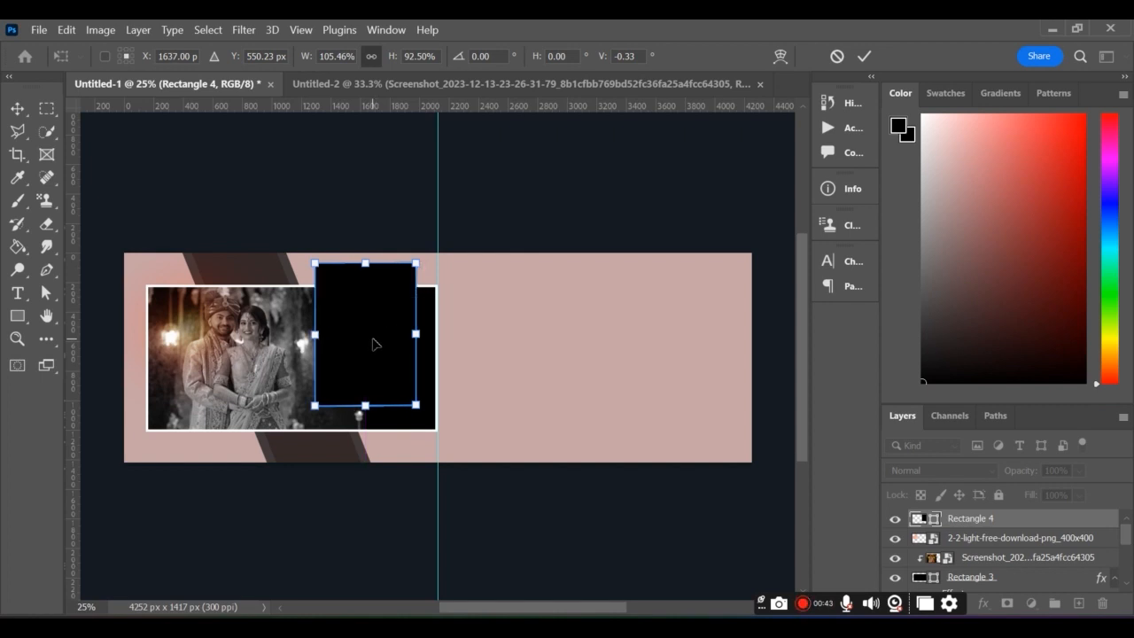
key(Return)
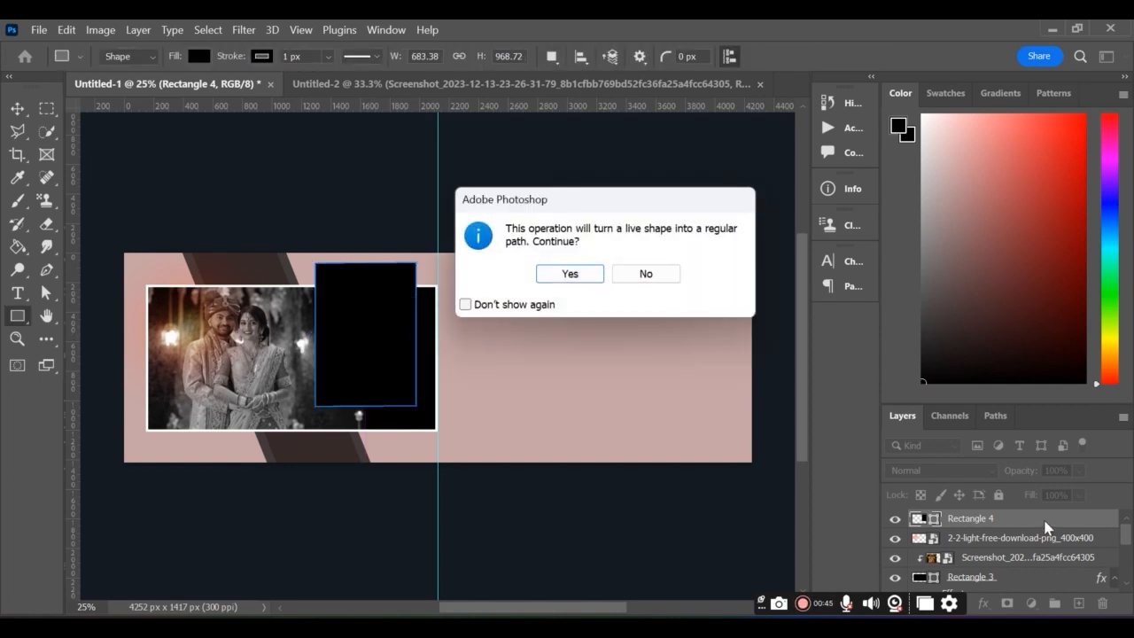
click(570, 273)
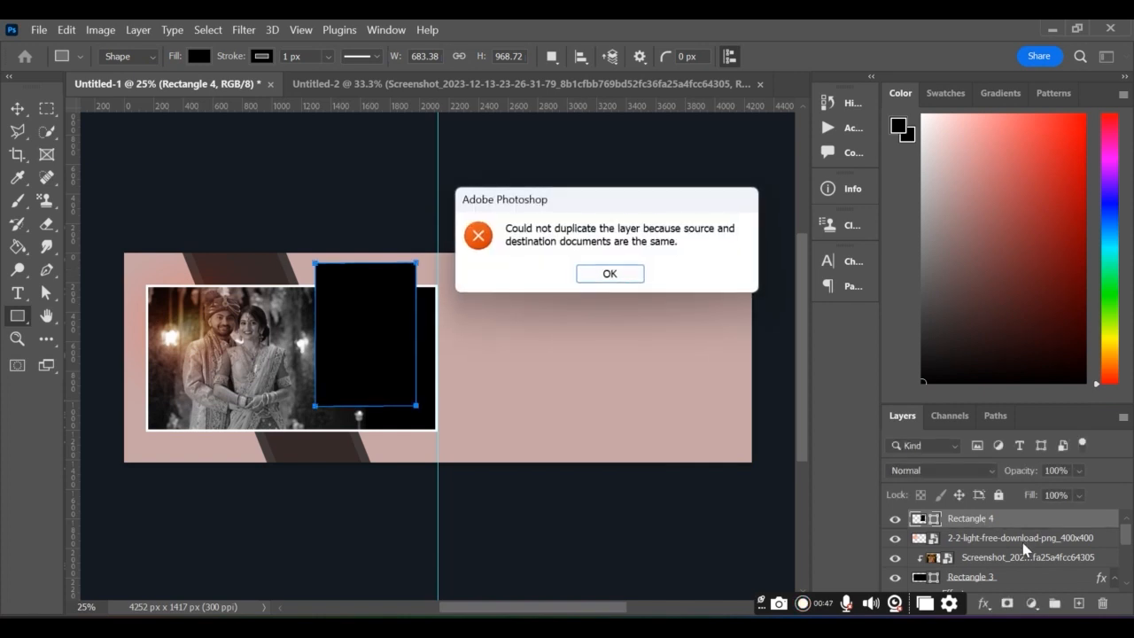
click(601, 273)
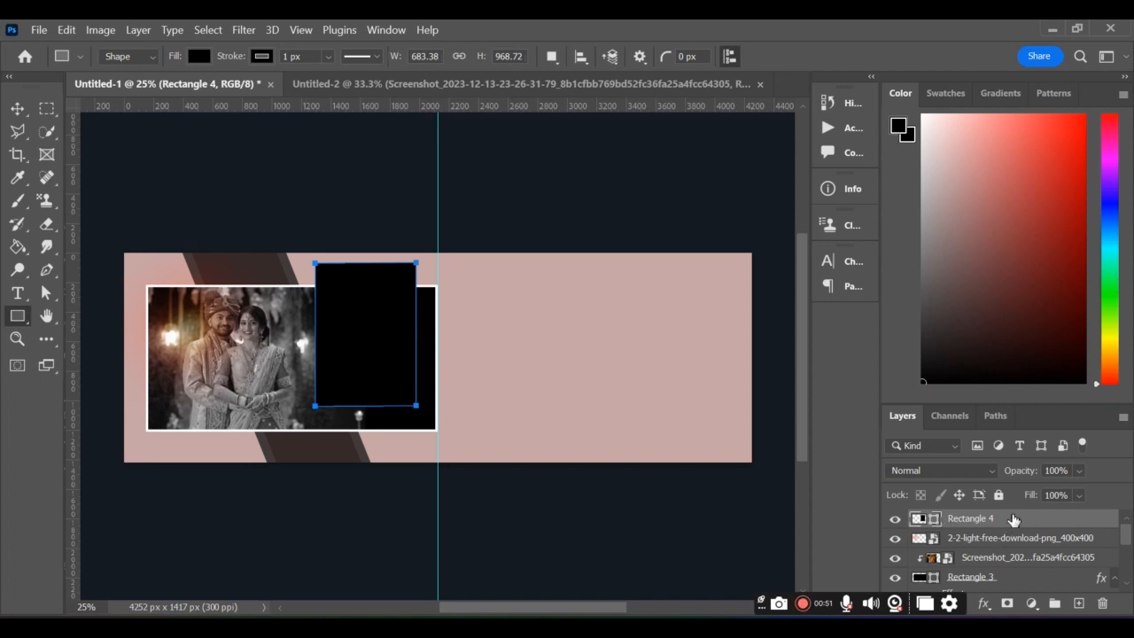
Give the new black rectangle beside the couple photo a 43 px inside stroke in grey-brown 7f7474
double_click(1014, 520)
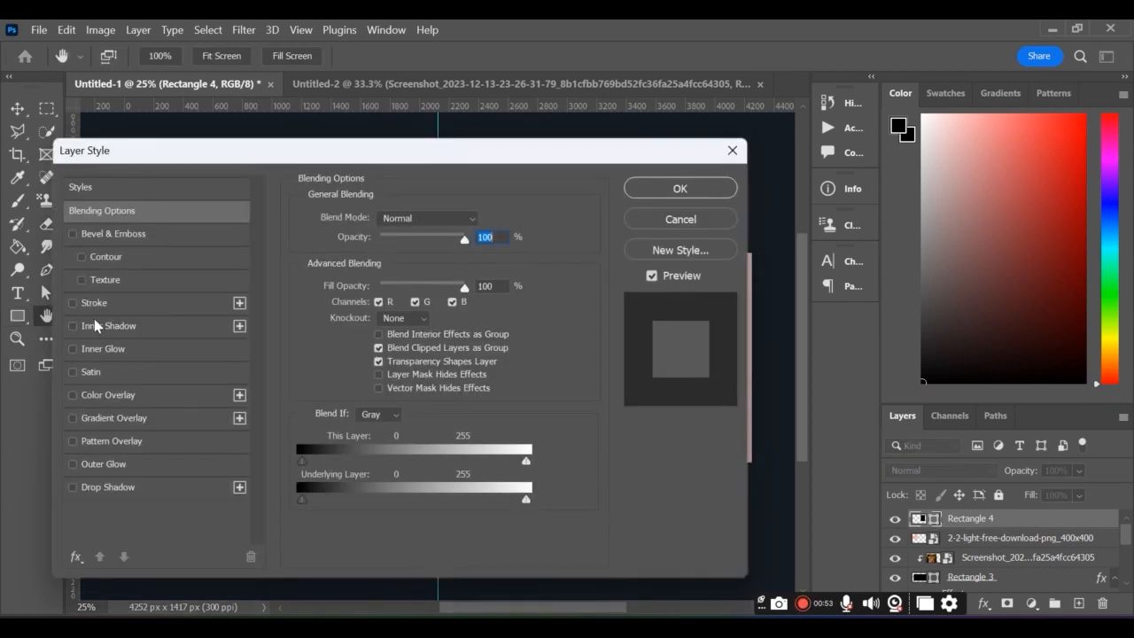
click(94, 303)
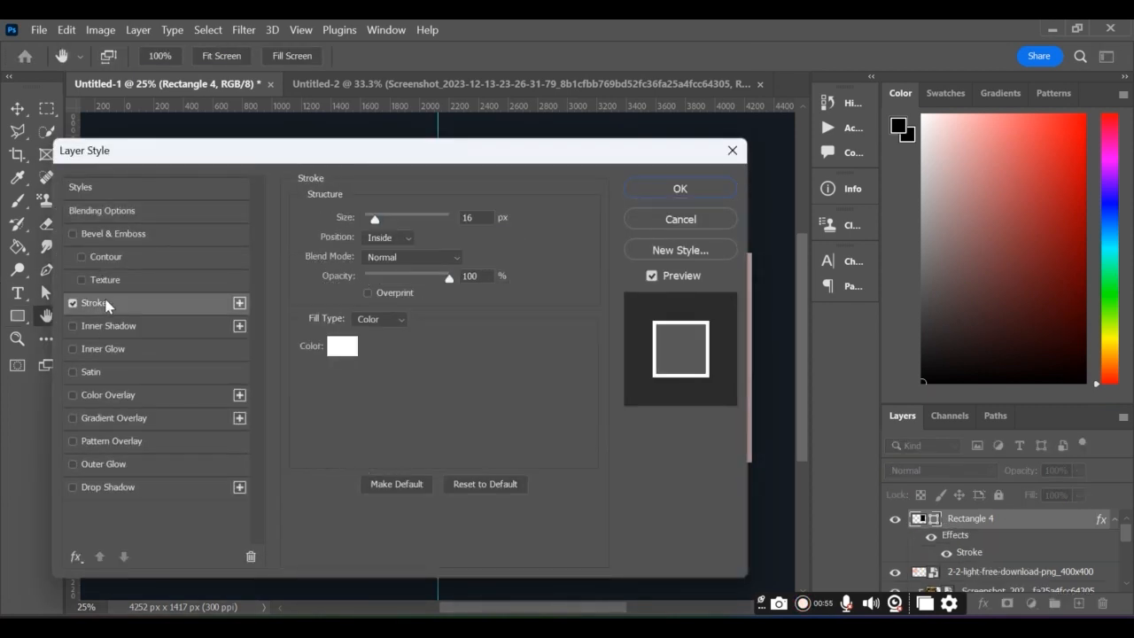
click(393, 219)
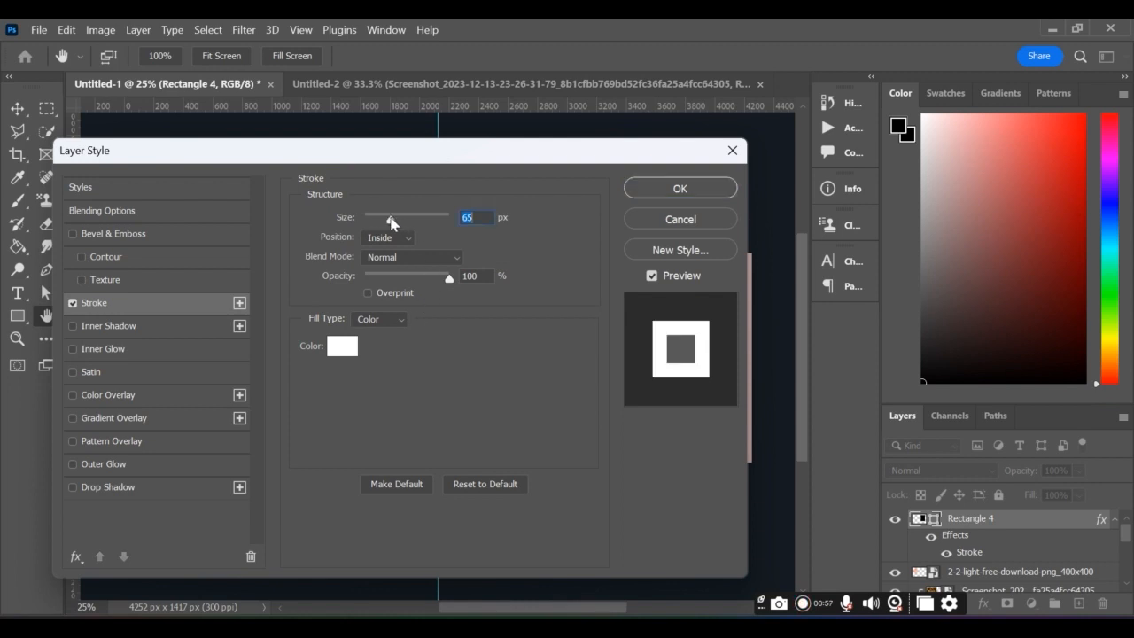
drag(394, 217, 402, 216)
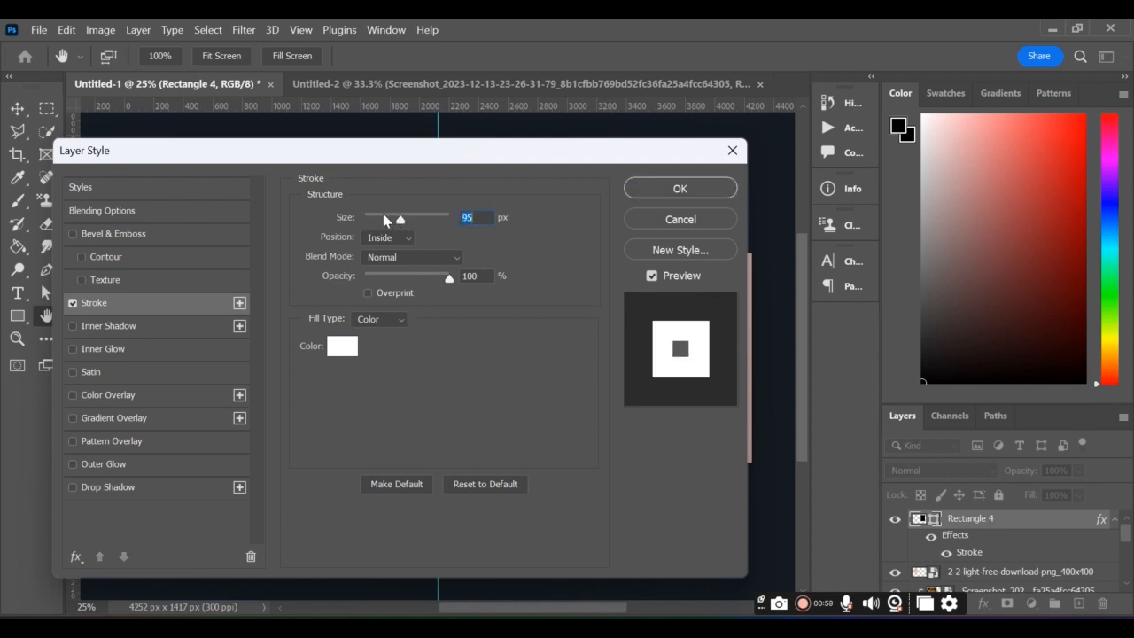
click(387, 219)
click(342, 346)
mouse_move(354, 337)
mouse_down()
mouse_move(260, 354)
mouse_move(239, 419)
mouse_up()
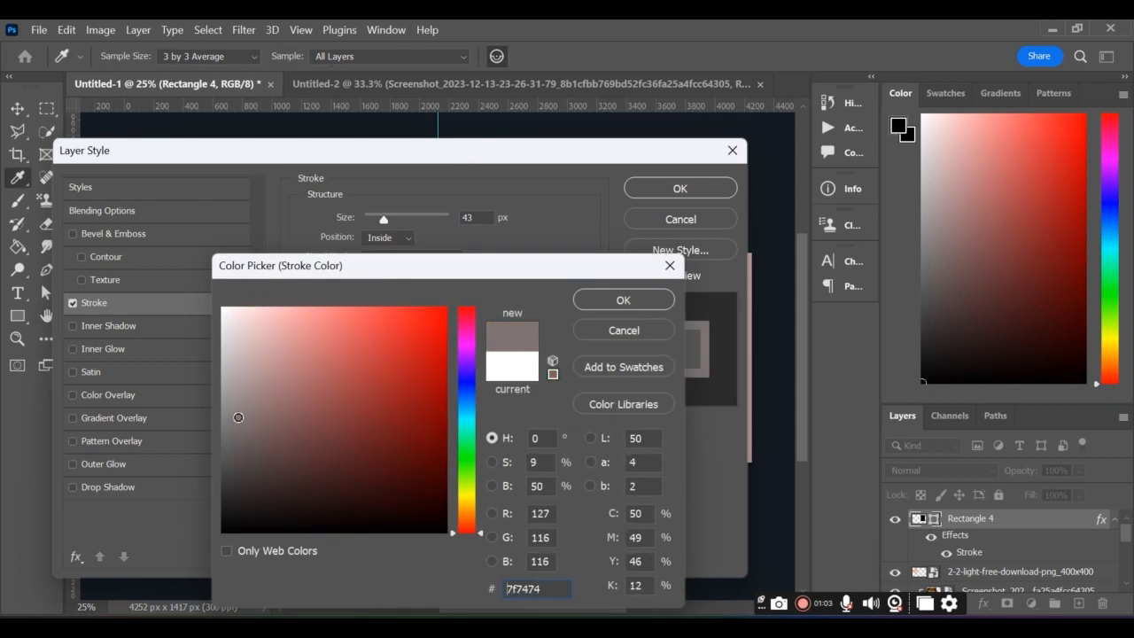
click(585, 299)
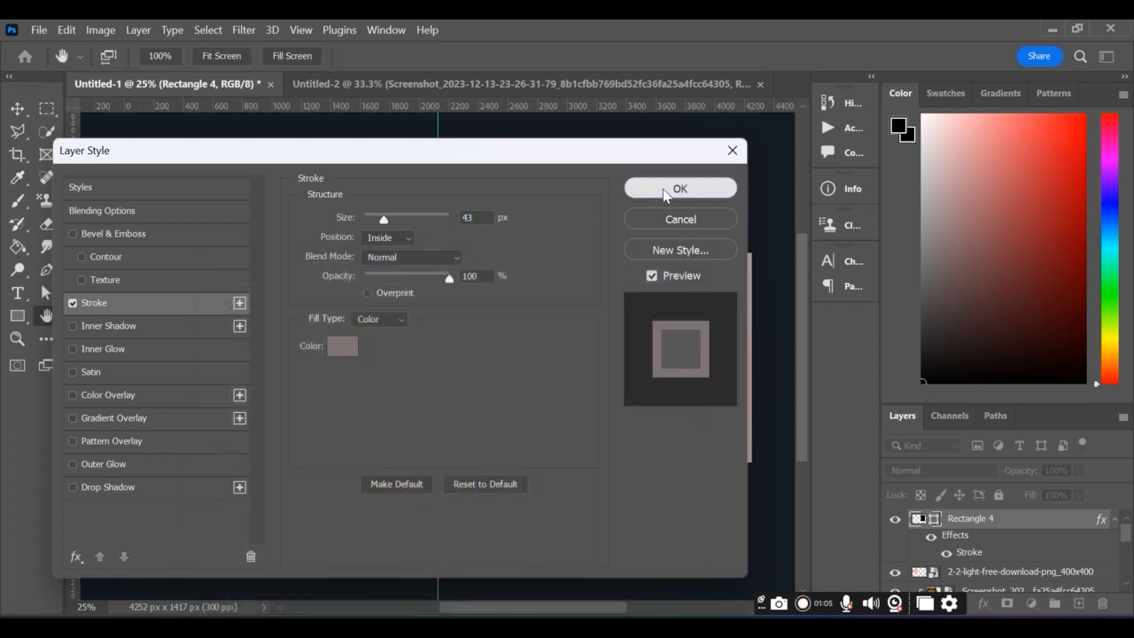
click(641, 190)
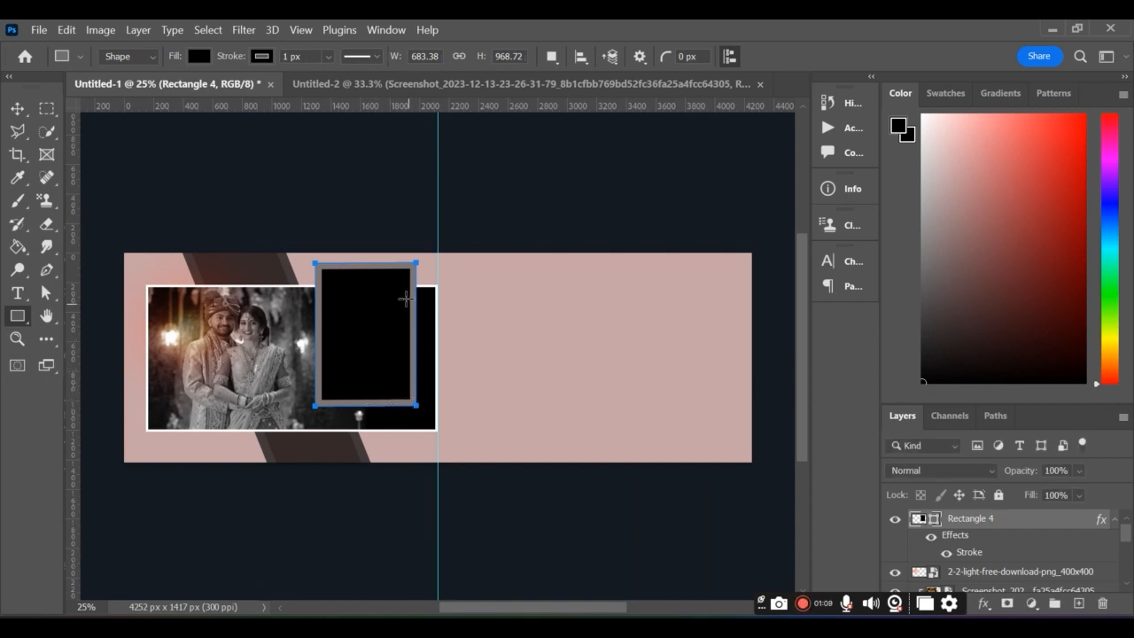
key(ctrl+t)
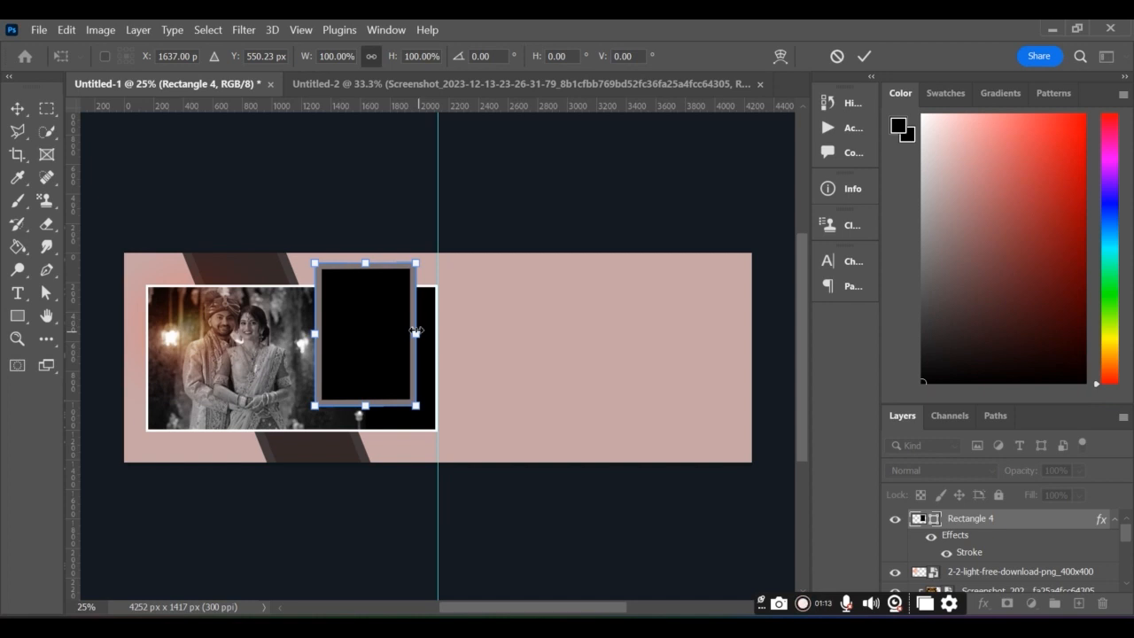
key(Return)
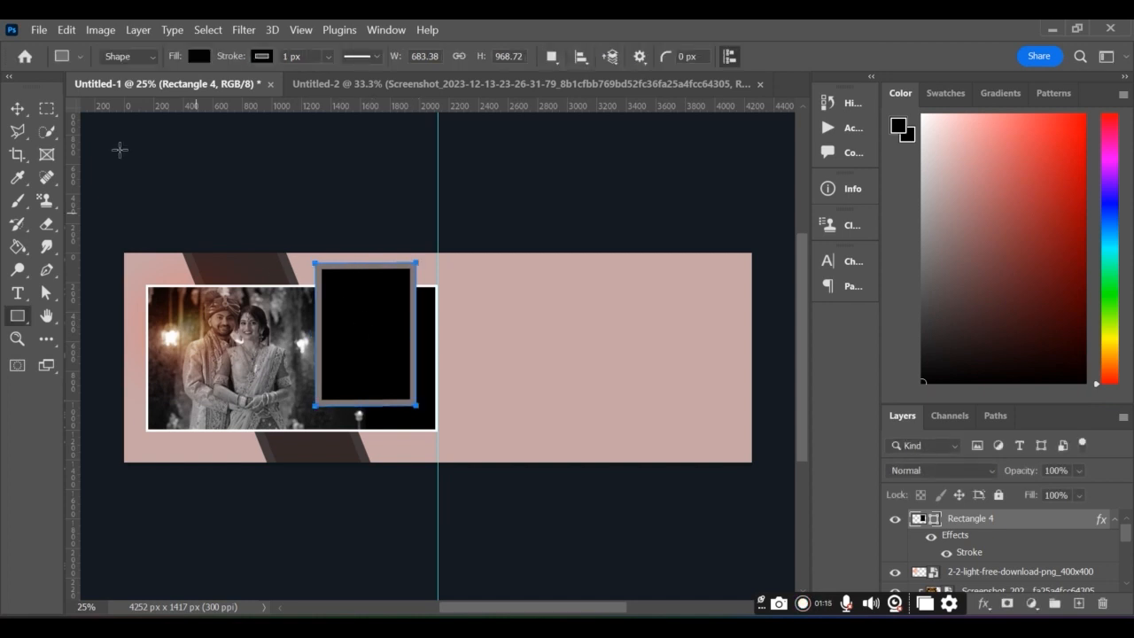
Bring the second top-row photo, the standing bride, from Untitled-2 over the stroked rectangle, scale it to 29.73% and clip it to that rectangle
click(355, 84)
click(15, 110)
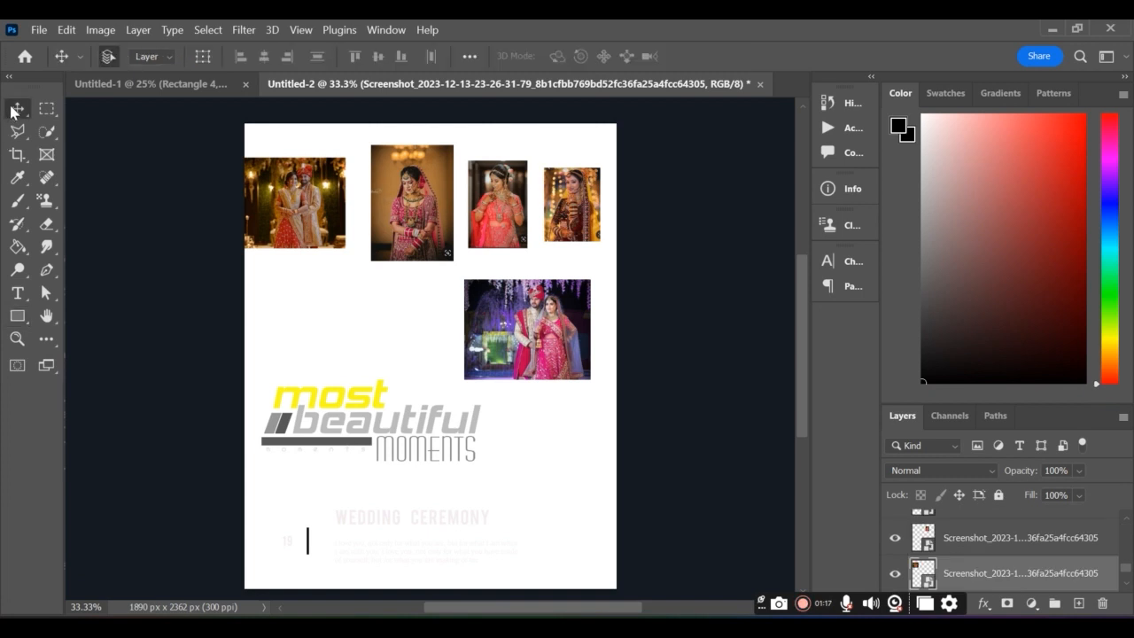
drag(381, 199, 425, 345)
key(ctrl+t)
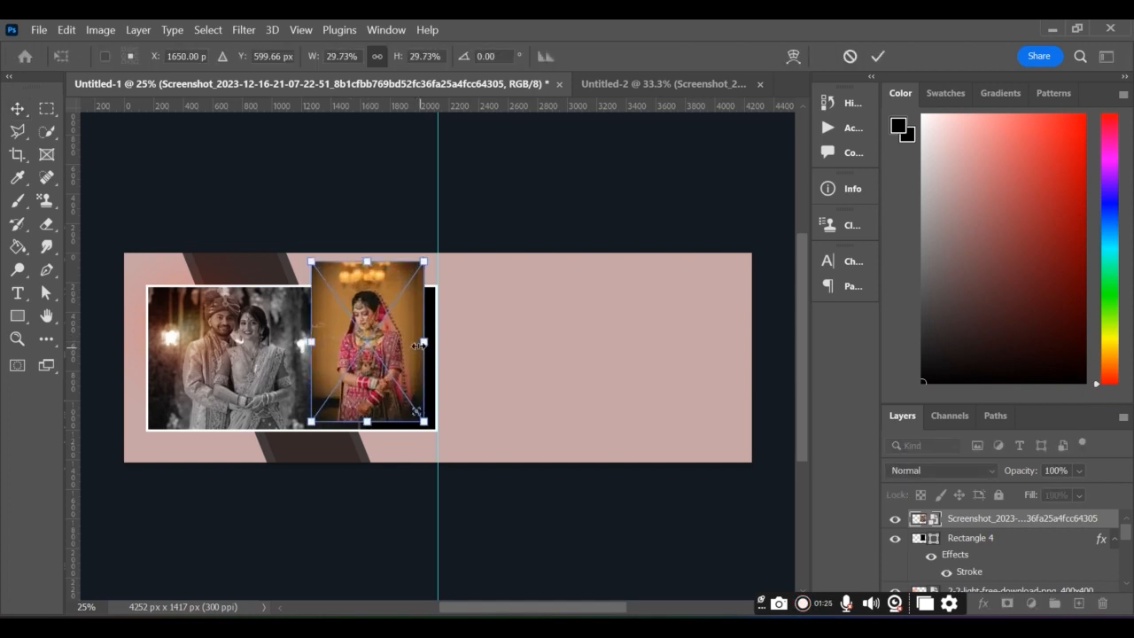
key(Return)
right_click(1017, 526)
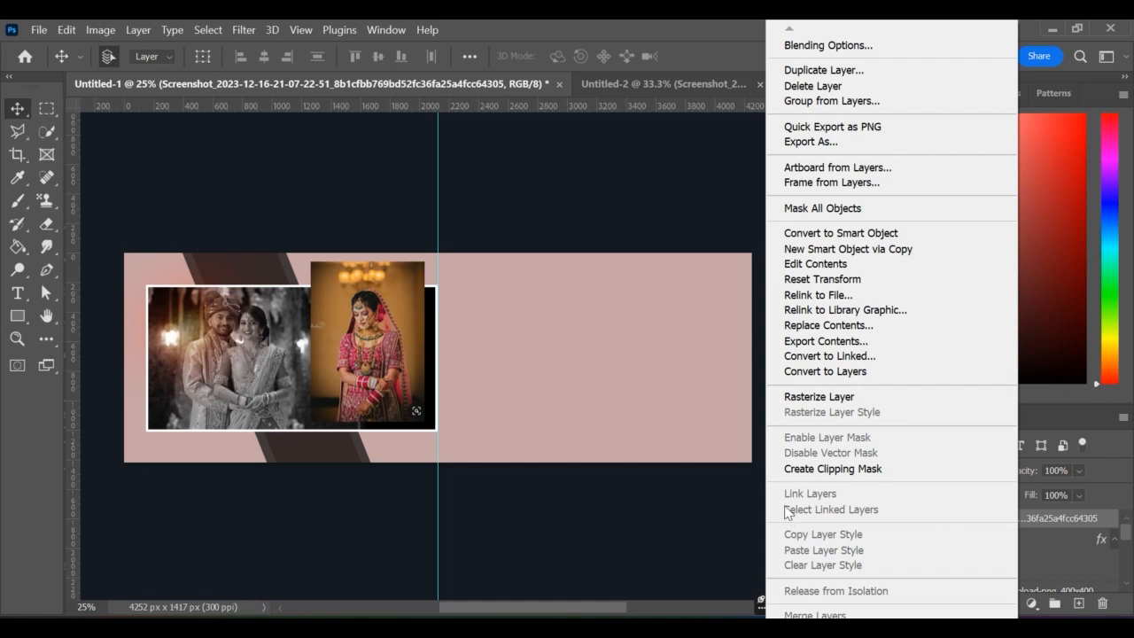
click(817, 468)
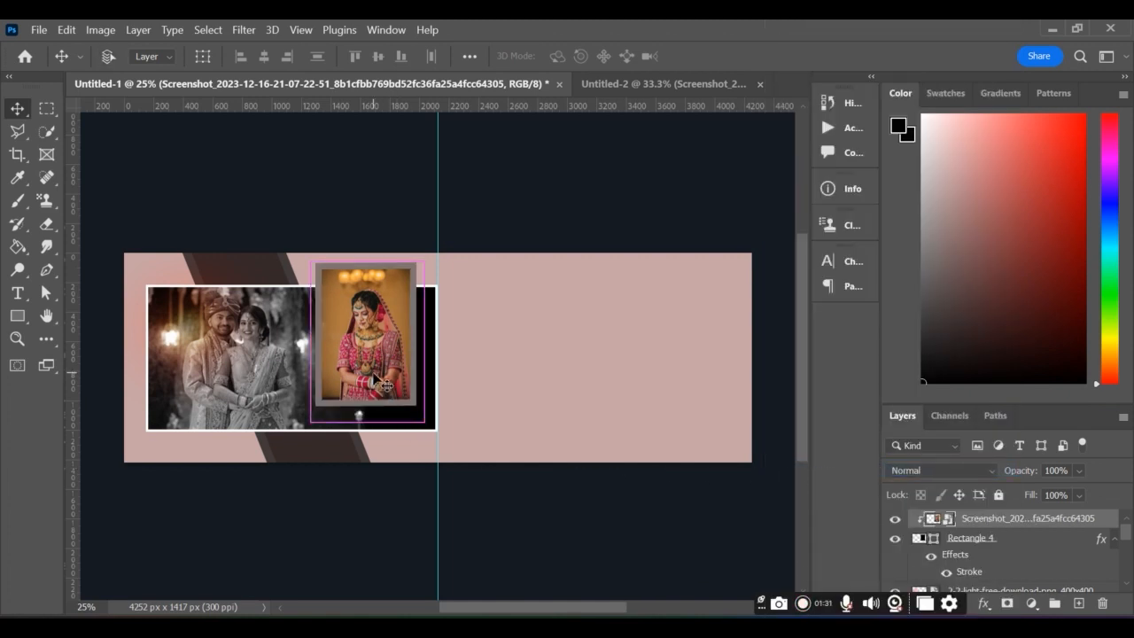
Enlarge the clipped bride photo and reposition it so she fills the grey-brown frame
key(ctrl+t)
drag(386, 383, 362, 352)
drag(415, 405, 429, 424)
drag(382, 381, 372, 362)
key(Return)
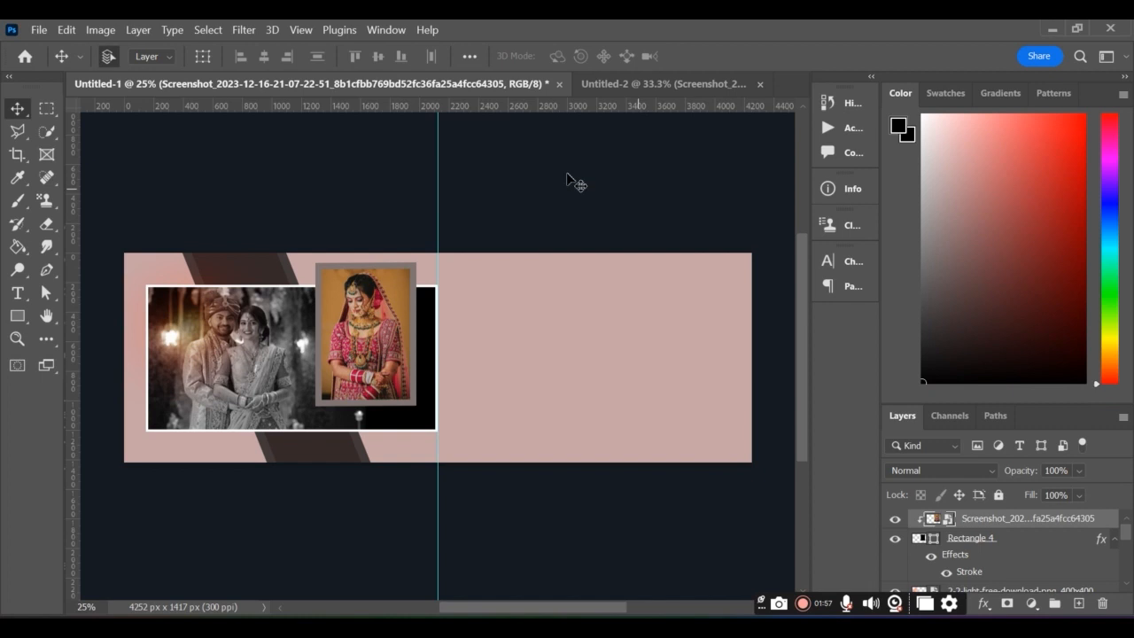
click(679, 87)
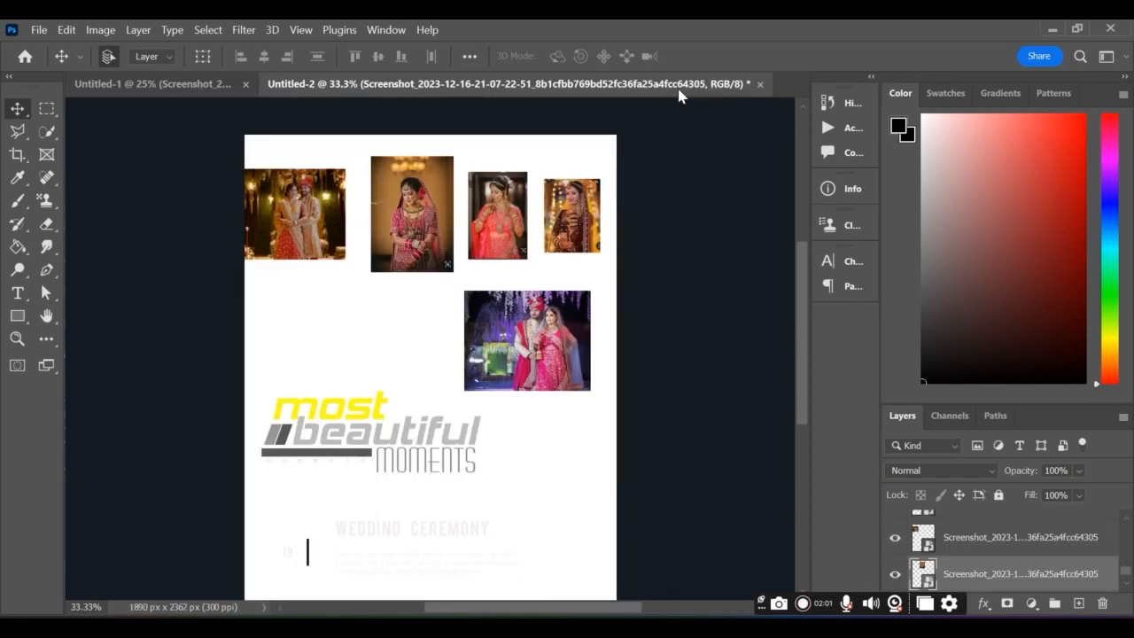
drag(528, 335, 181, 90)
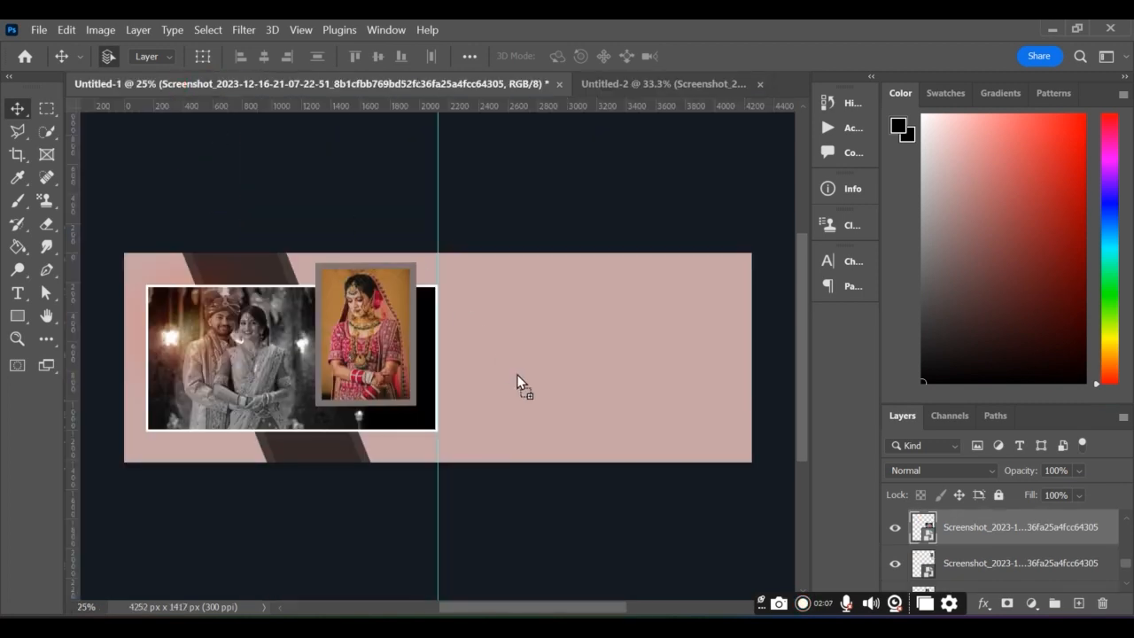
drag(520, 383, 518, 379)
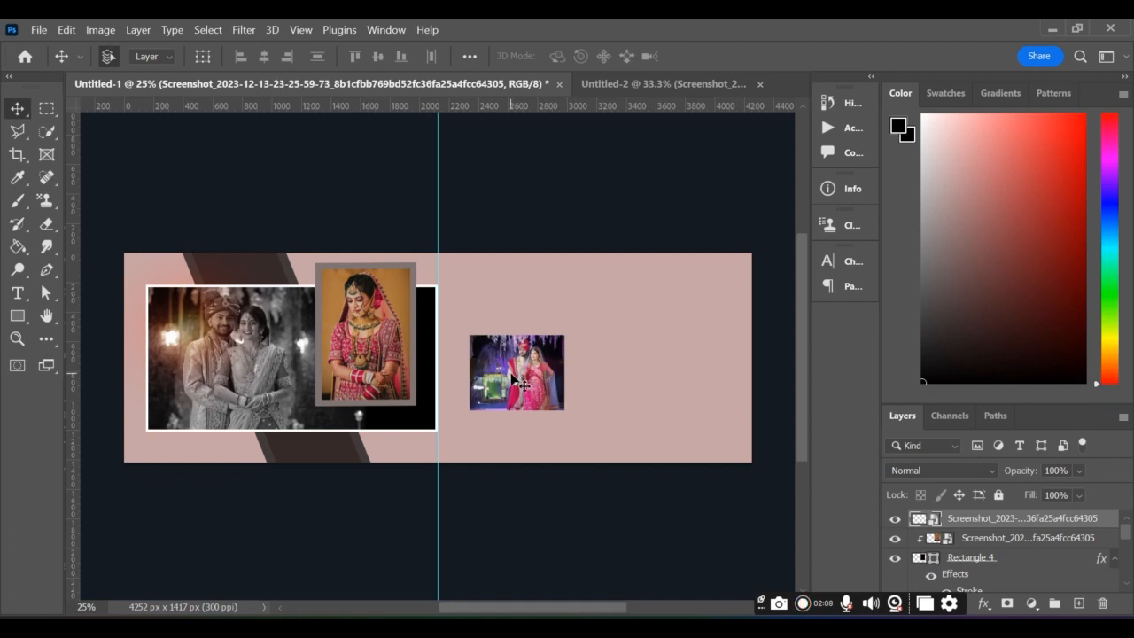
drag(518, 377, 512, 377)
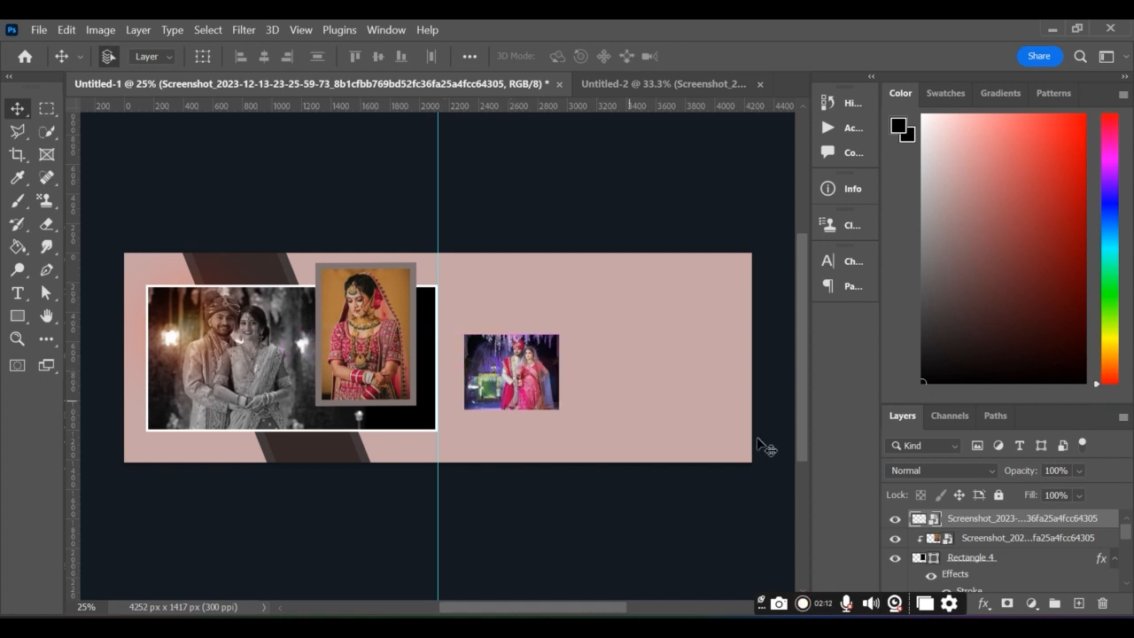
click(1016, 540)
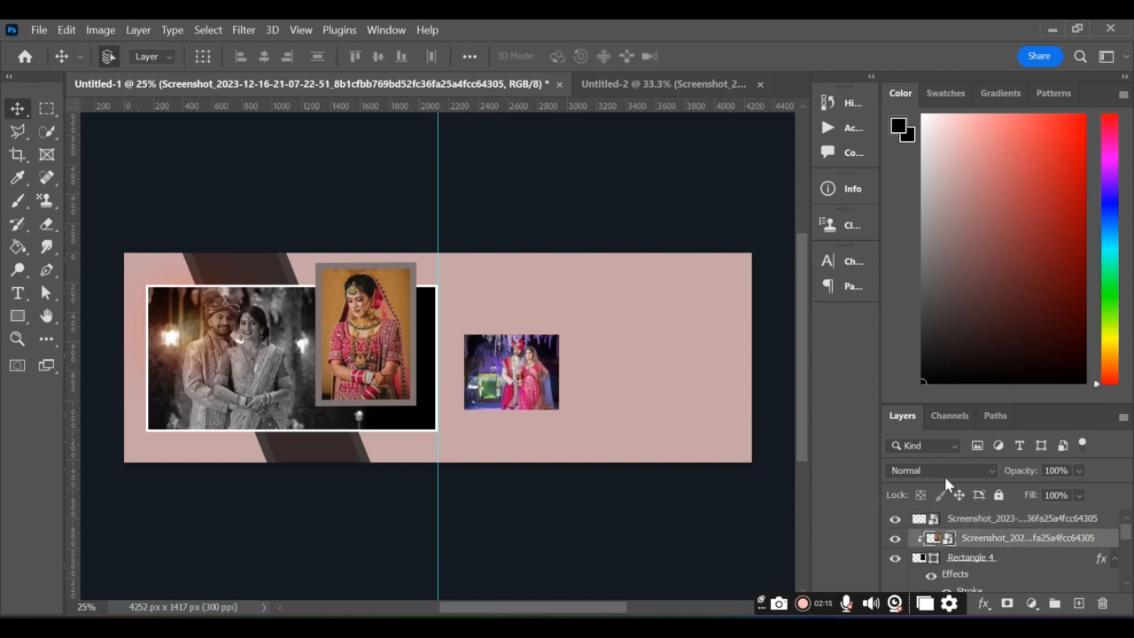
drag(1019, 519, 1103, 603)
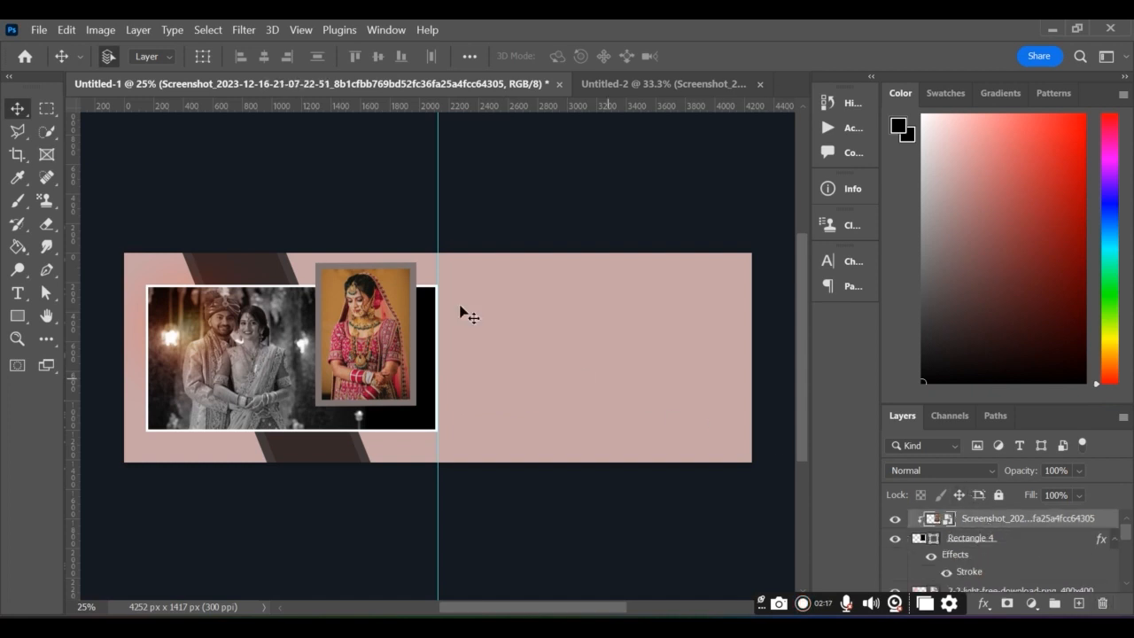
Draw a black rectangle about 2218 × 1727 px covering the page's right half, starting at the guide
key(u)
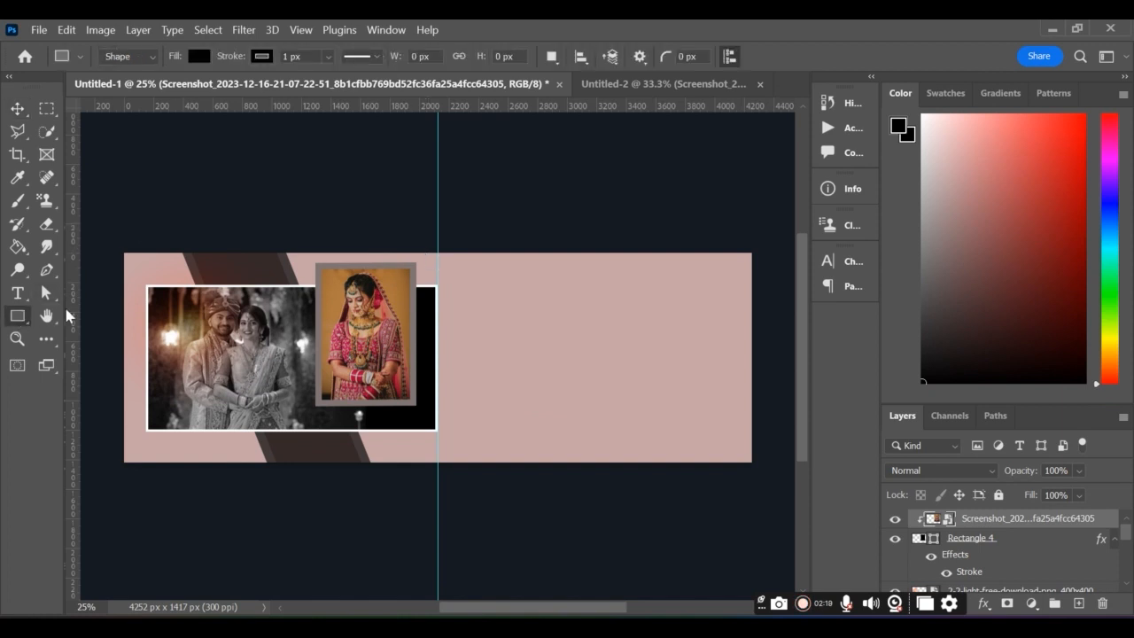
drag(763, 253, 439, 506)
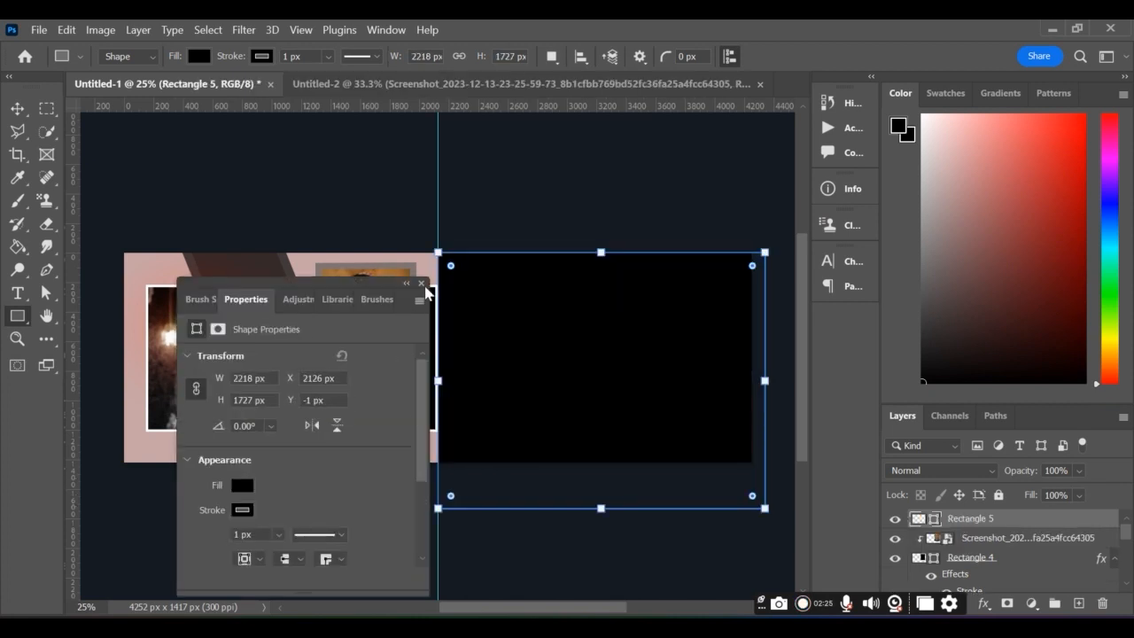
click(422, 284)
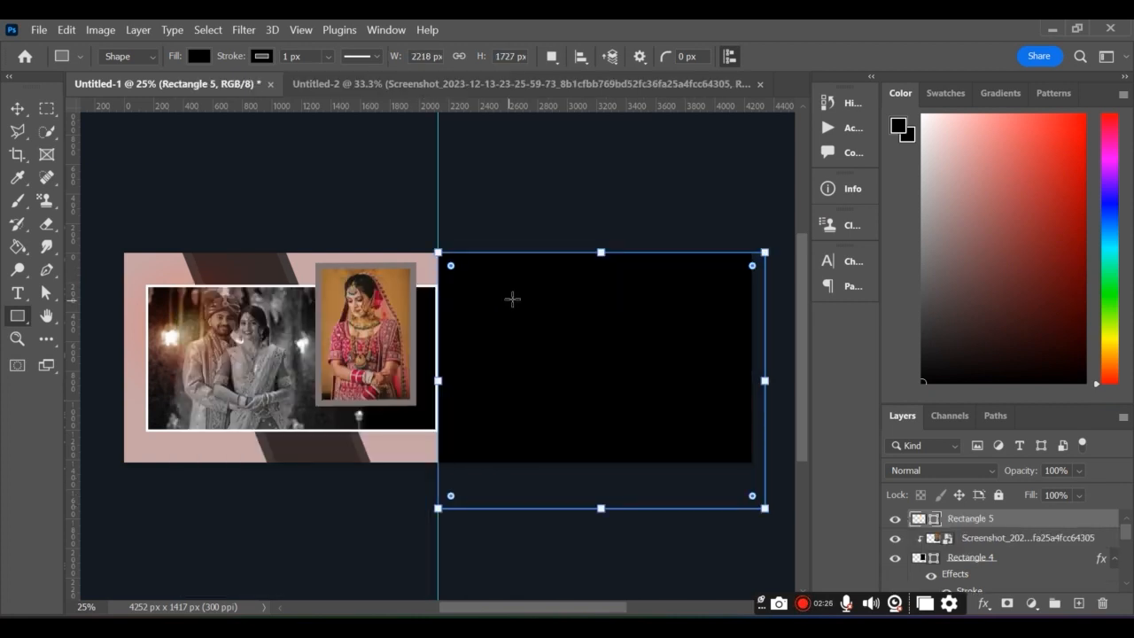
Place the purple-lit couple photo from Untitled-2 over the large black rectangle at 73.68% scale and set its blend mode to Luminosity
click(362, 83)
click(16, 108)
drag(534, 345, 649, 384)
key(ctrl+t)
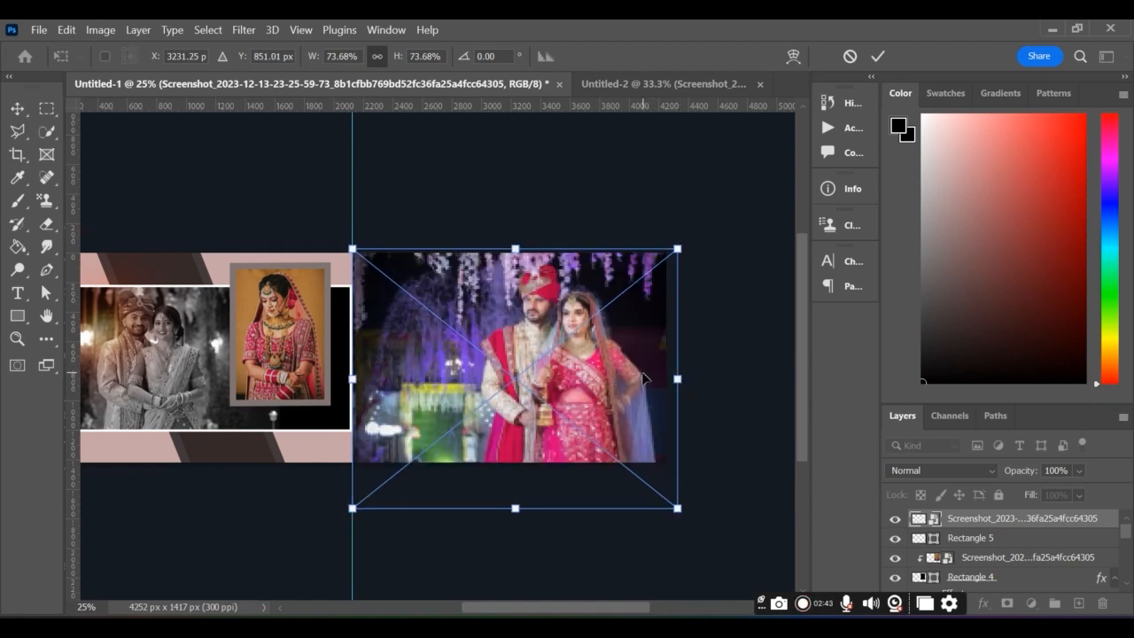
key(Return)
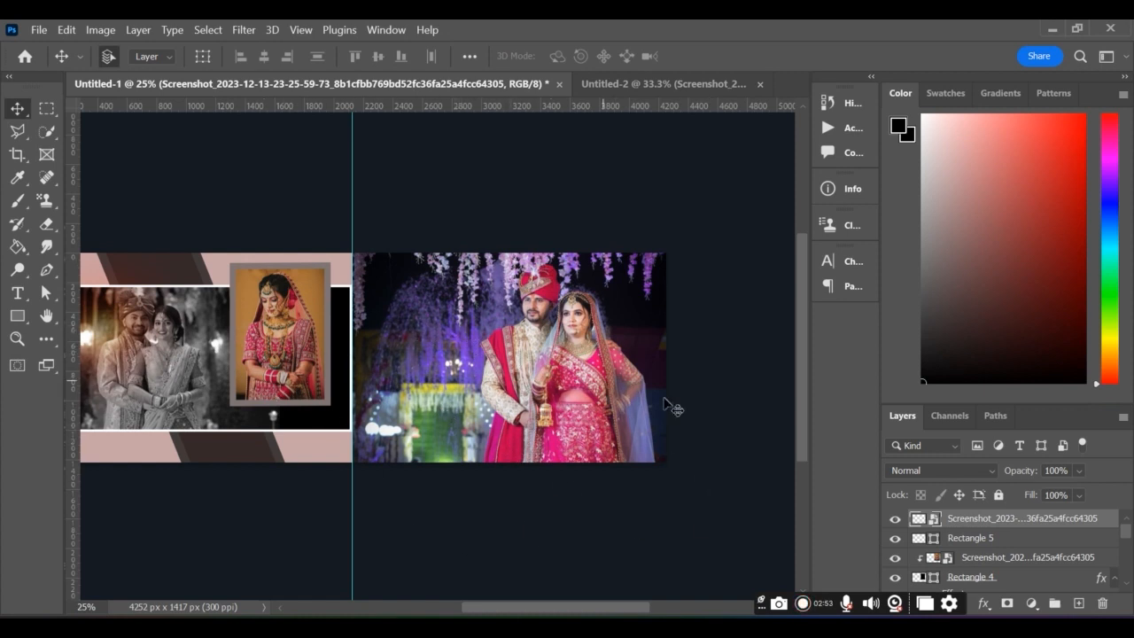
click(993, 469)
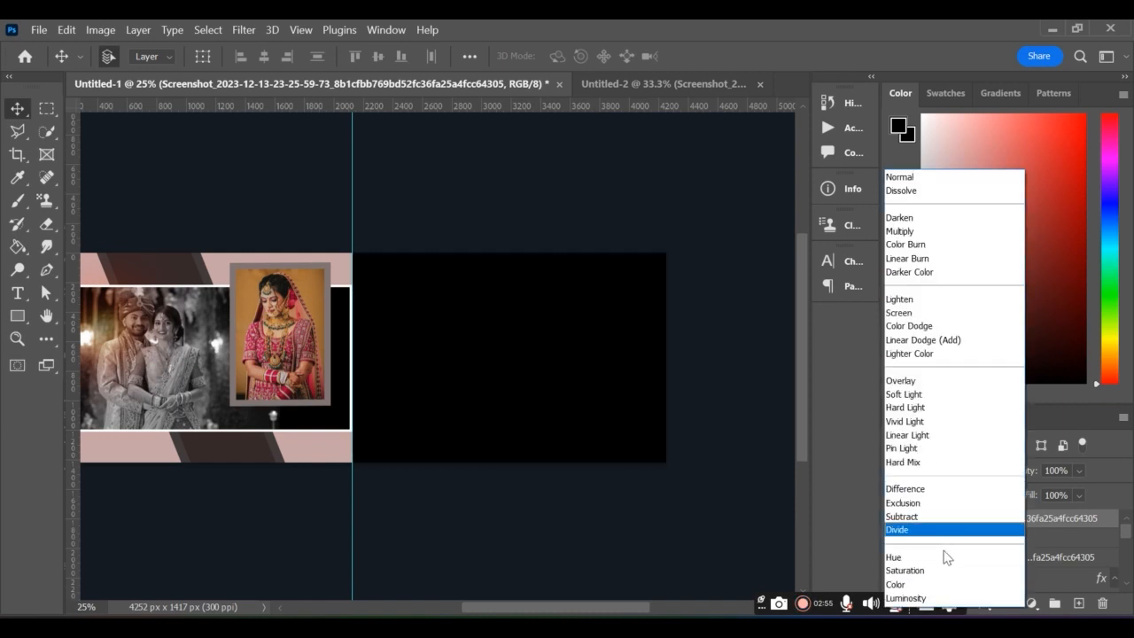
click(925, 598)
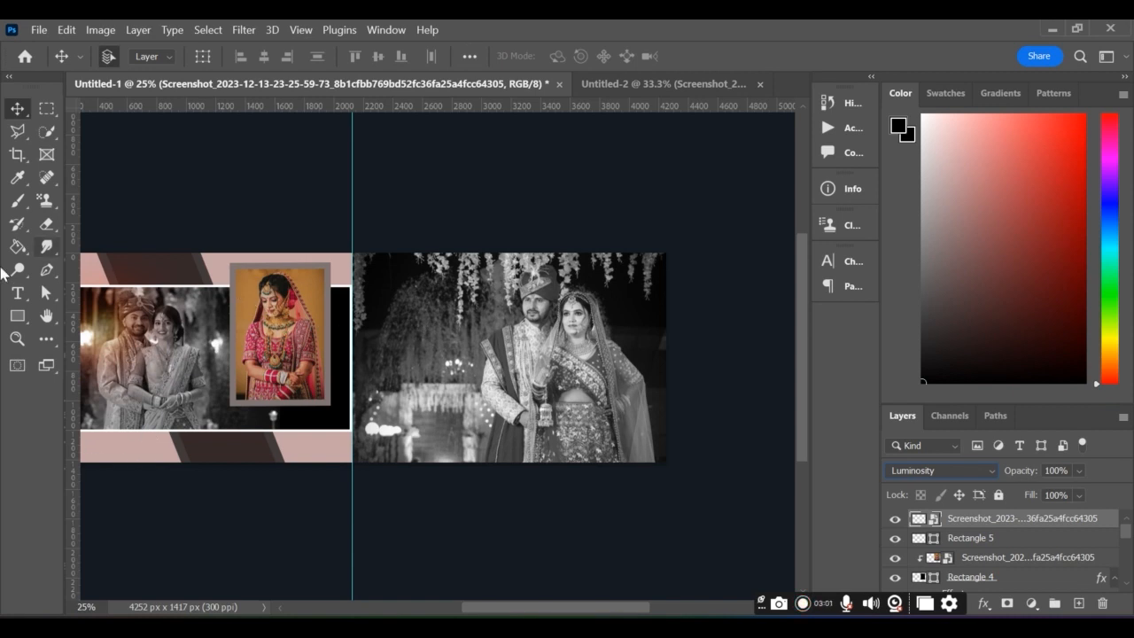
Draw a black rectangle about 495 × 456 px over the large photo's upper part, left of the couple
click(18, 319)
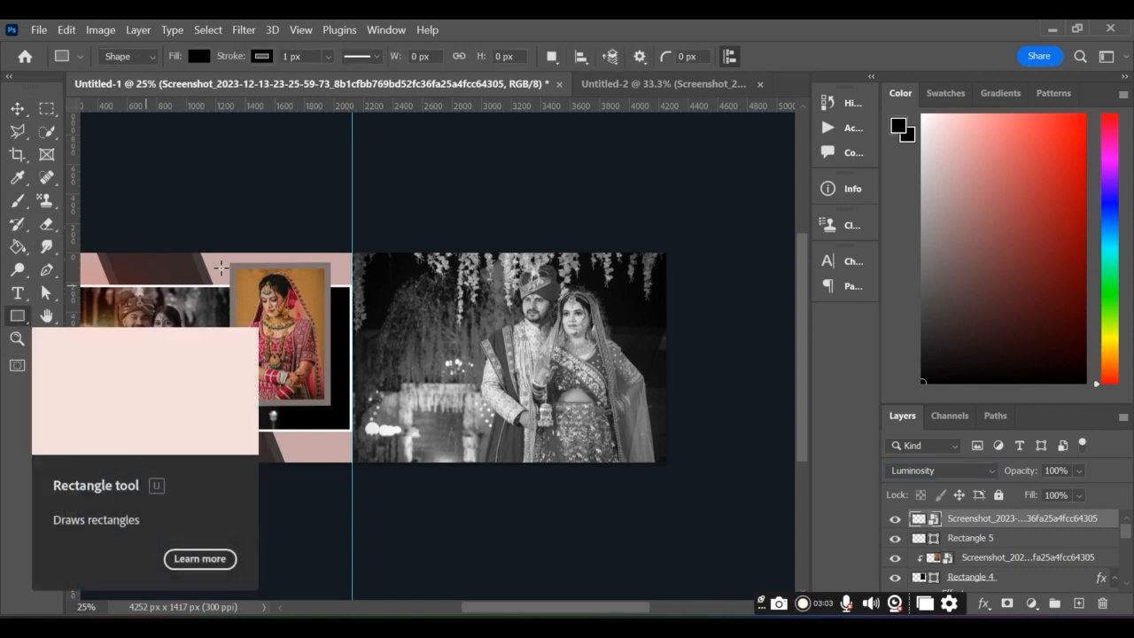
drag(387, 284, 461, 352)
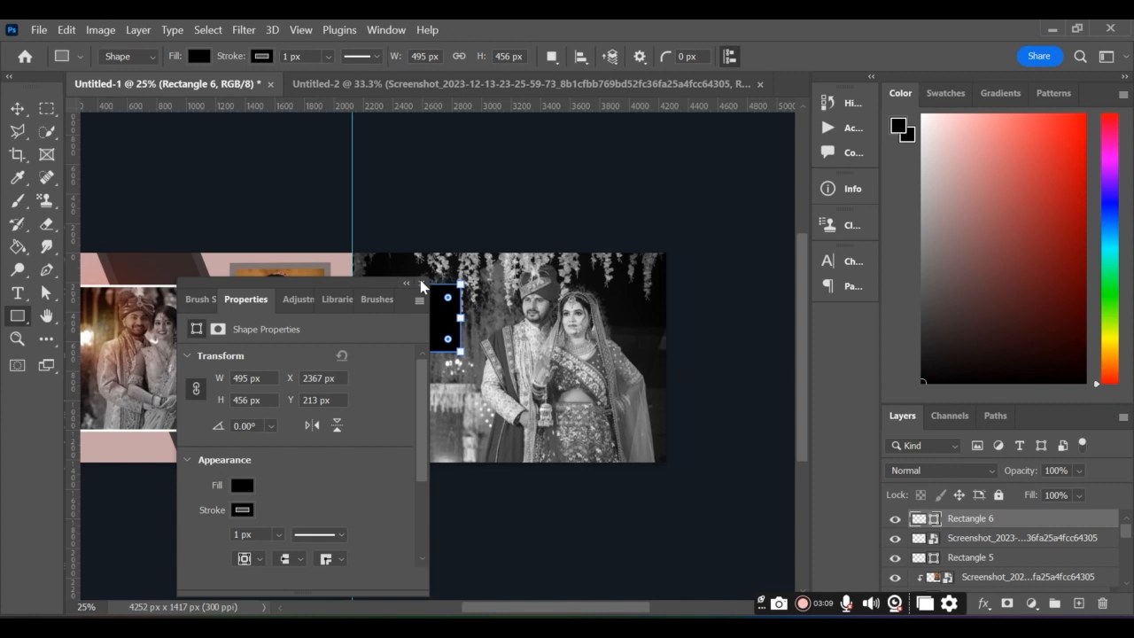
key(ctrl+t)
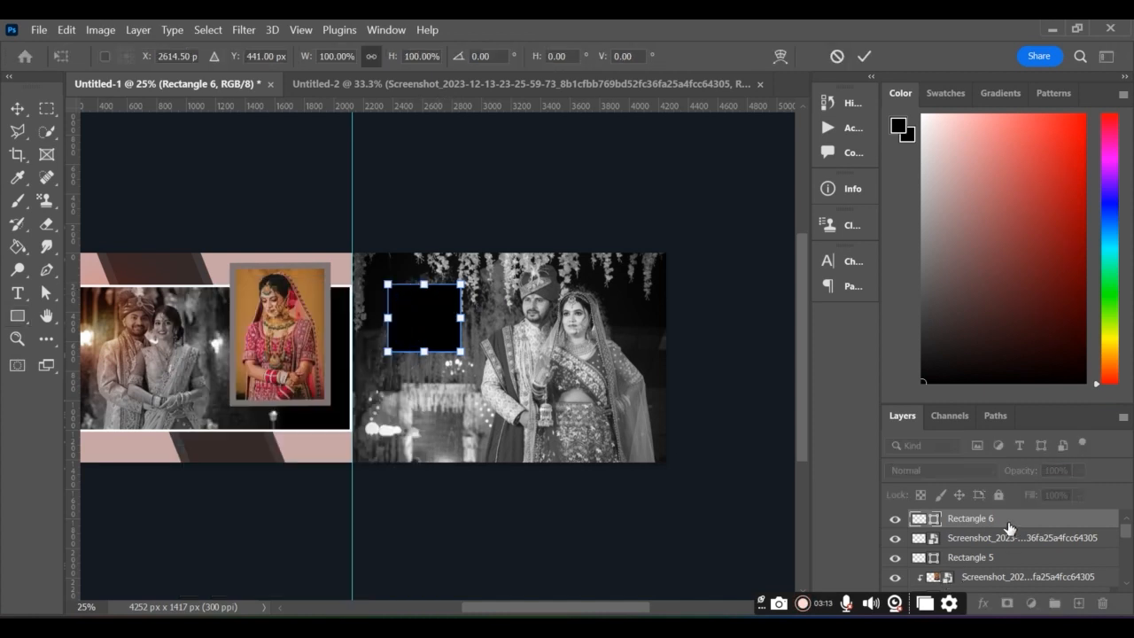
key(Return)
Duplicate the small black rectangle and move the copy directly below it, slightly to the left
key(ctrl+j)
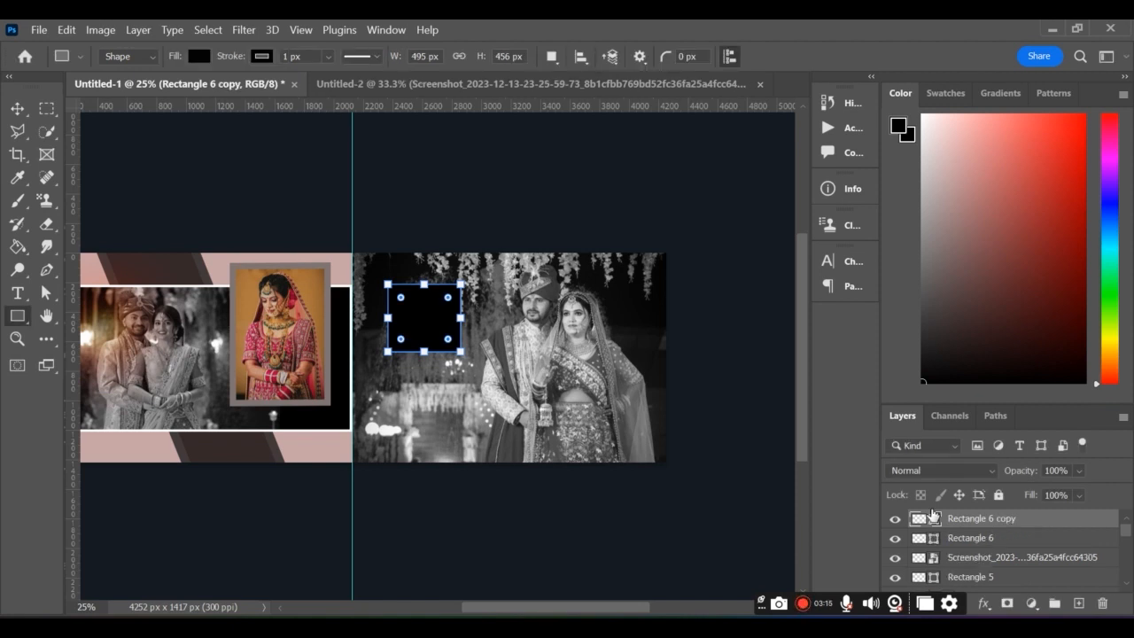
key(ctrl+t)
drag(426, 322, 417, 396)
key(Return)
Rotate the upper small rectangle 55.63° and shift it slightly left and down
click(954, 539)
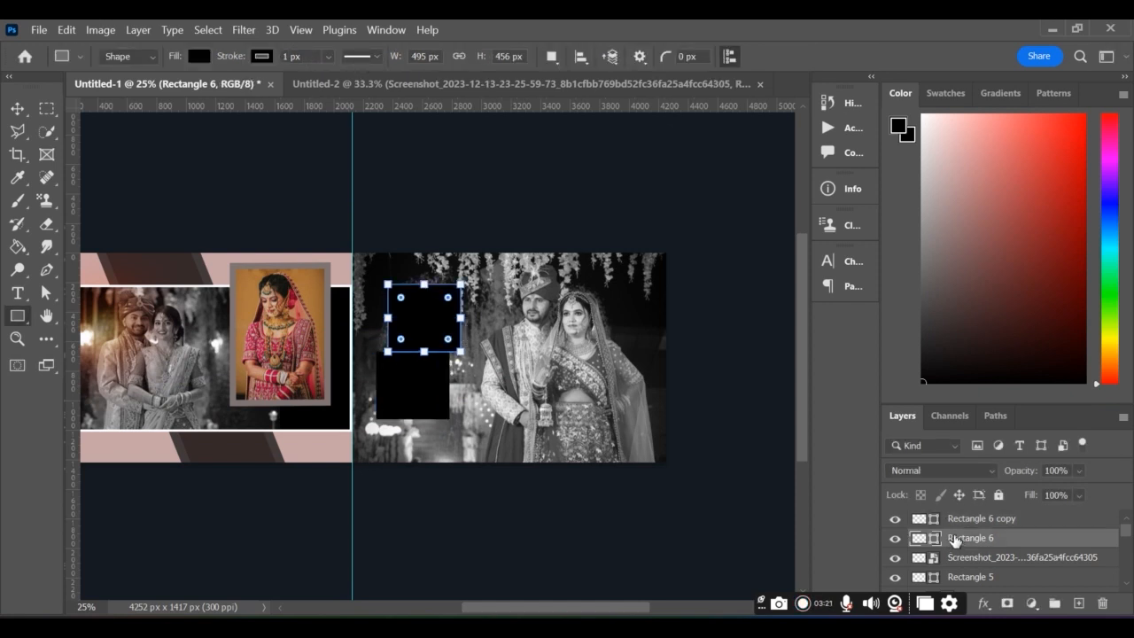
key(ctrl+t)
drag(500, 336, 442, 384)
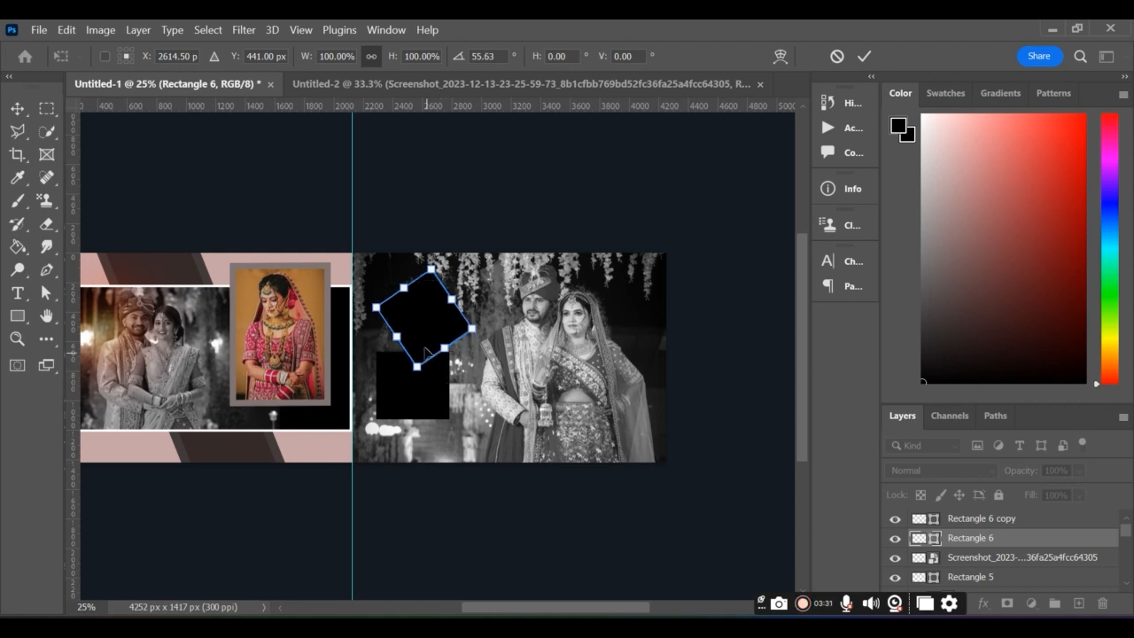
drag(424, 328, 419, 332)
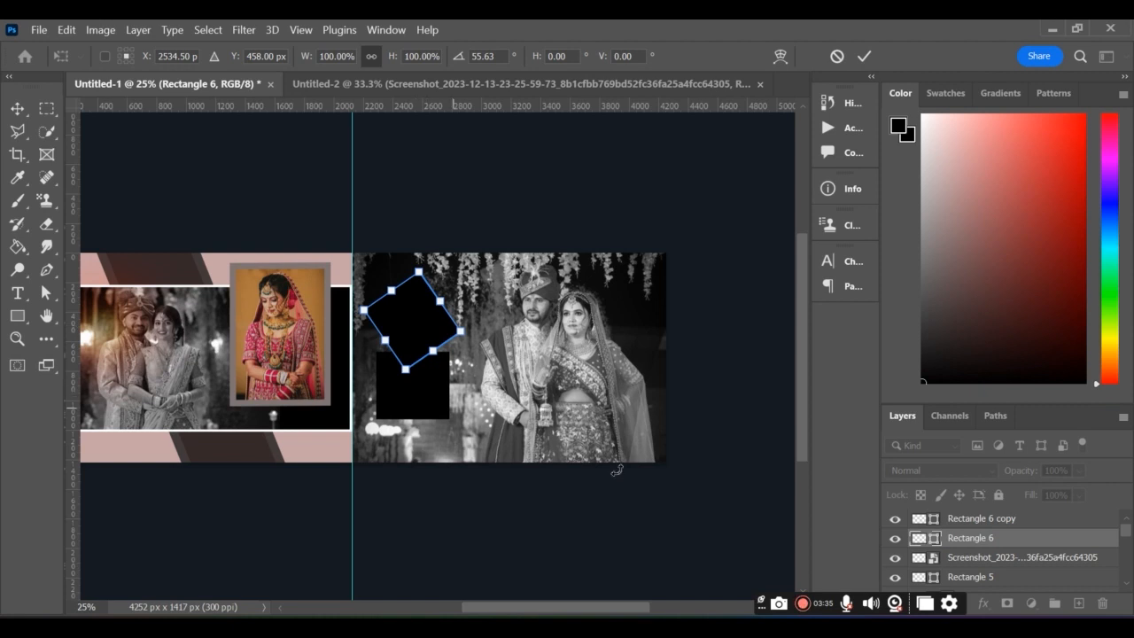
click(977, 521)
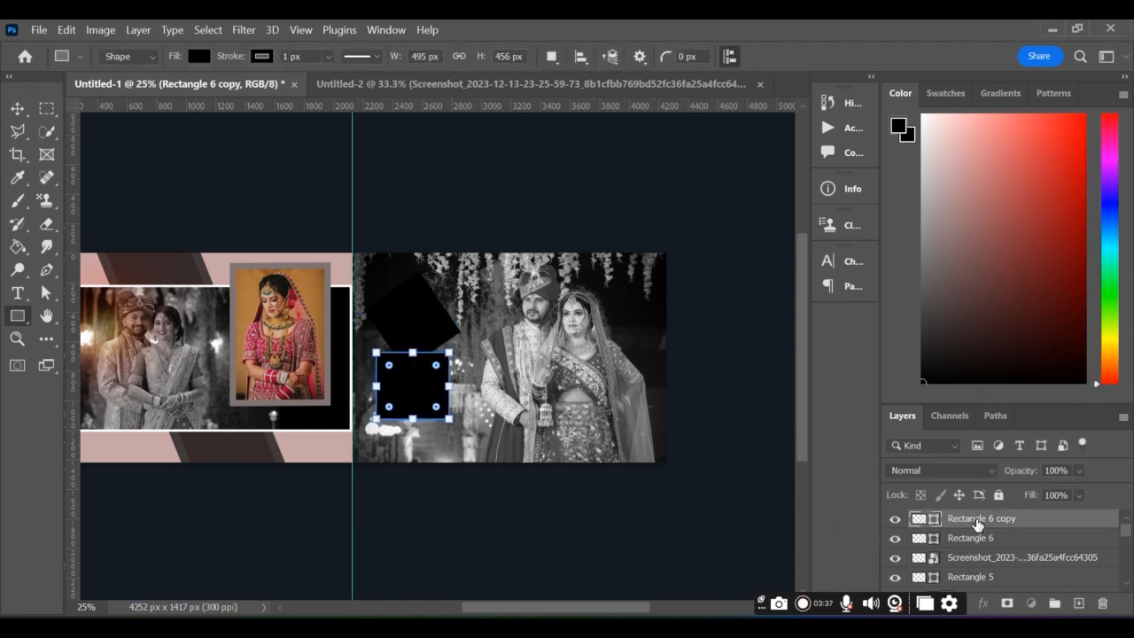
Rotate the lower small rectangle -35.94° and shift it slightly right and down
key(ctrl+t)
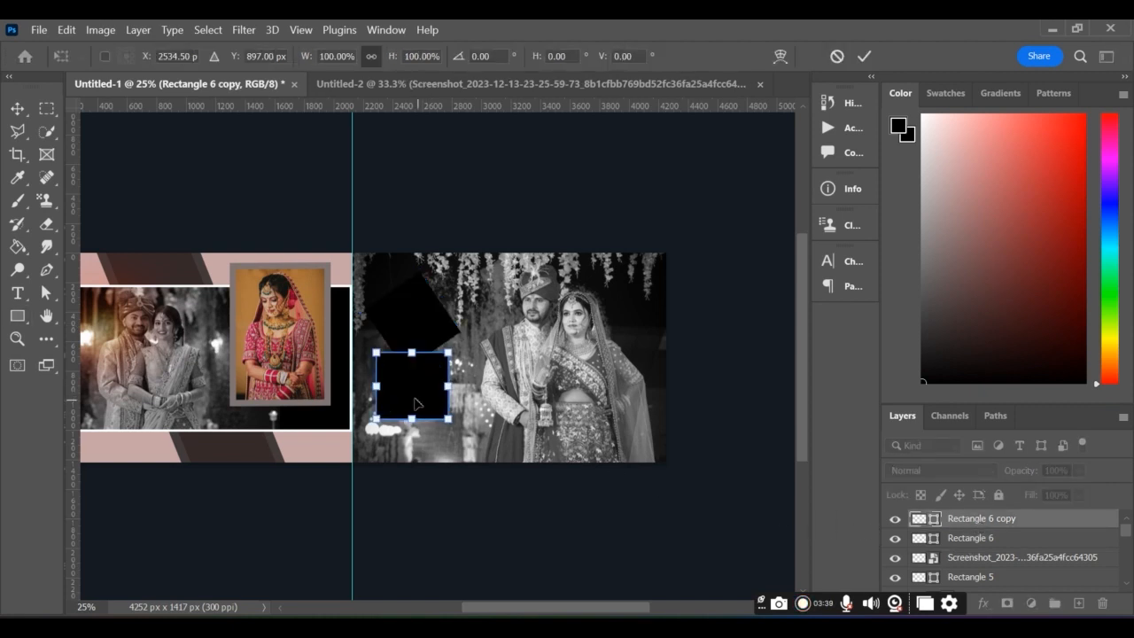
drag(417, 438, 496, 410)
drag(413, 406, 421, 410)
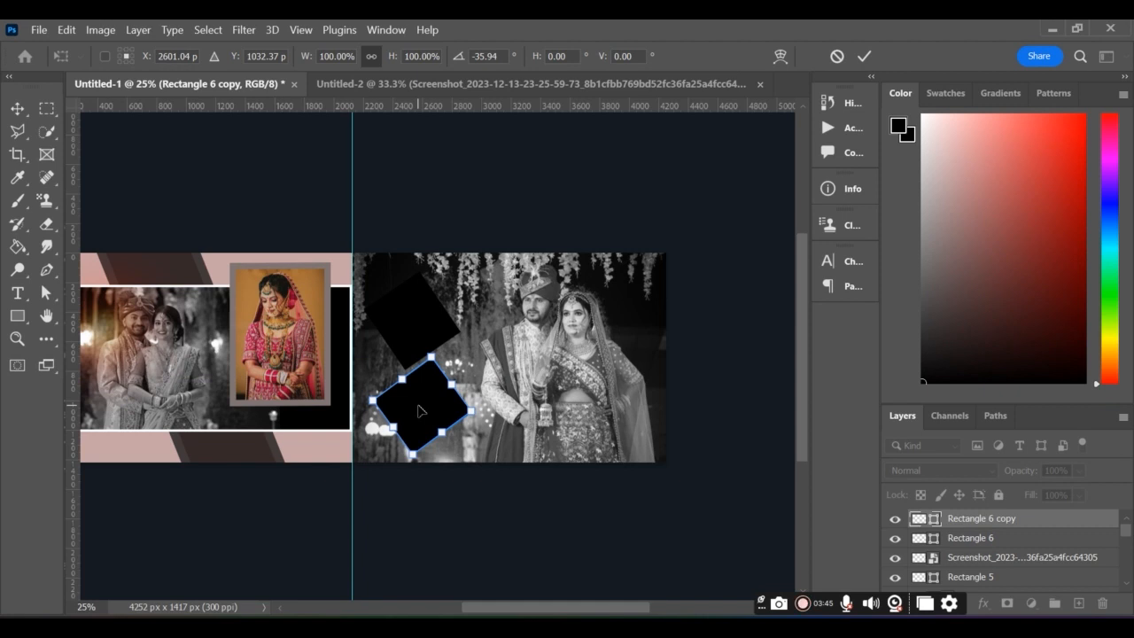
key(Return)
key(u)
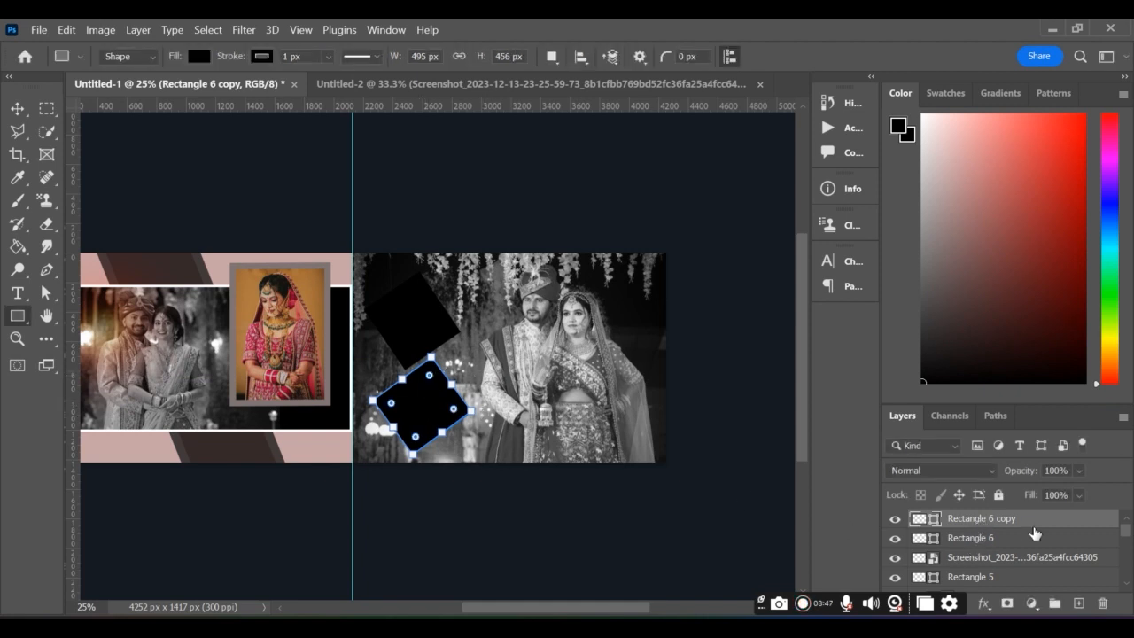
Add a white 16 px inside stroke to the upper rotated rectangle
double_click(1035, 537)
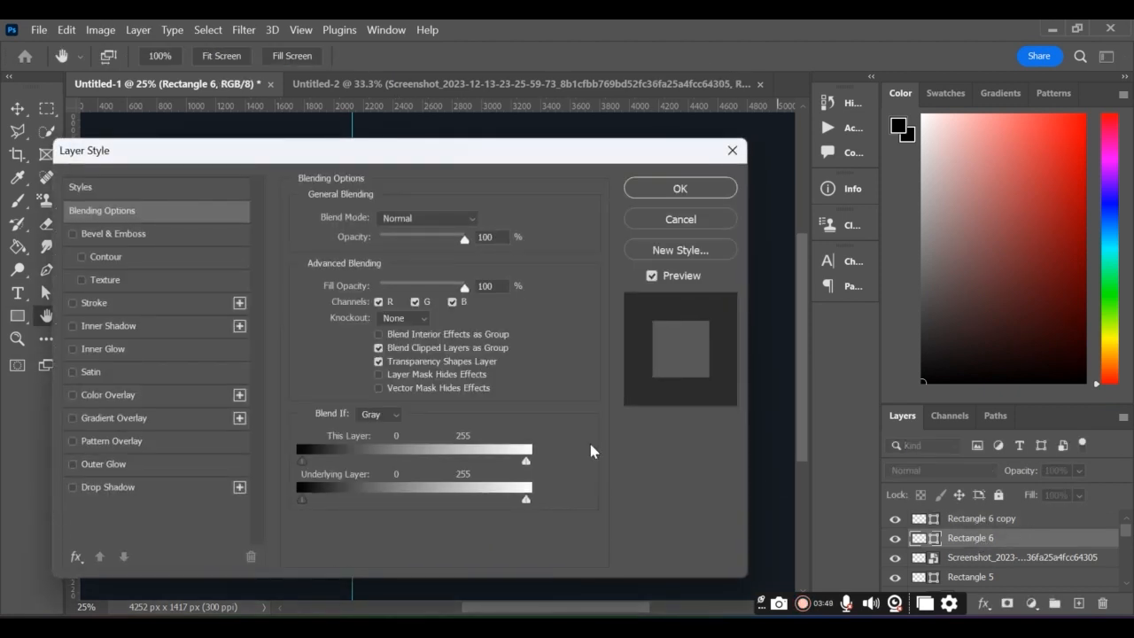
click(71, 302)
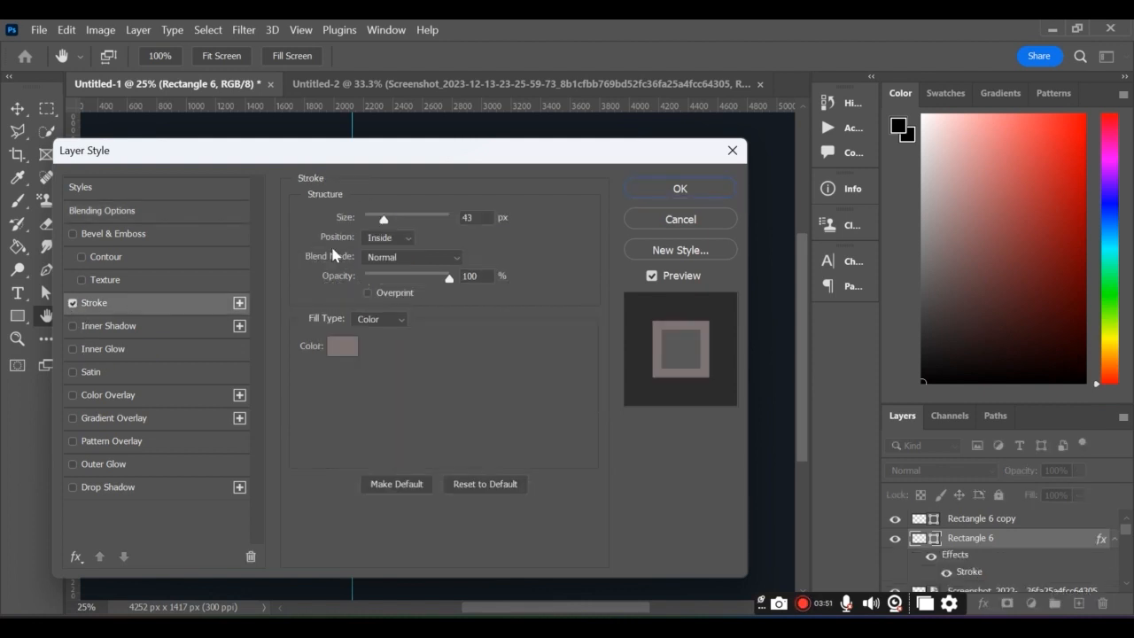
click(342, 354)
drag(329, 330, 135, 235)
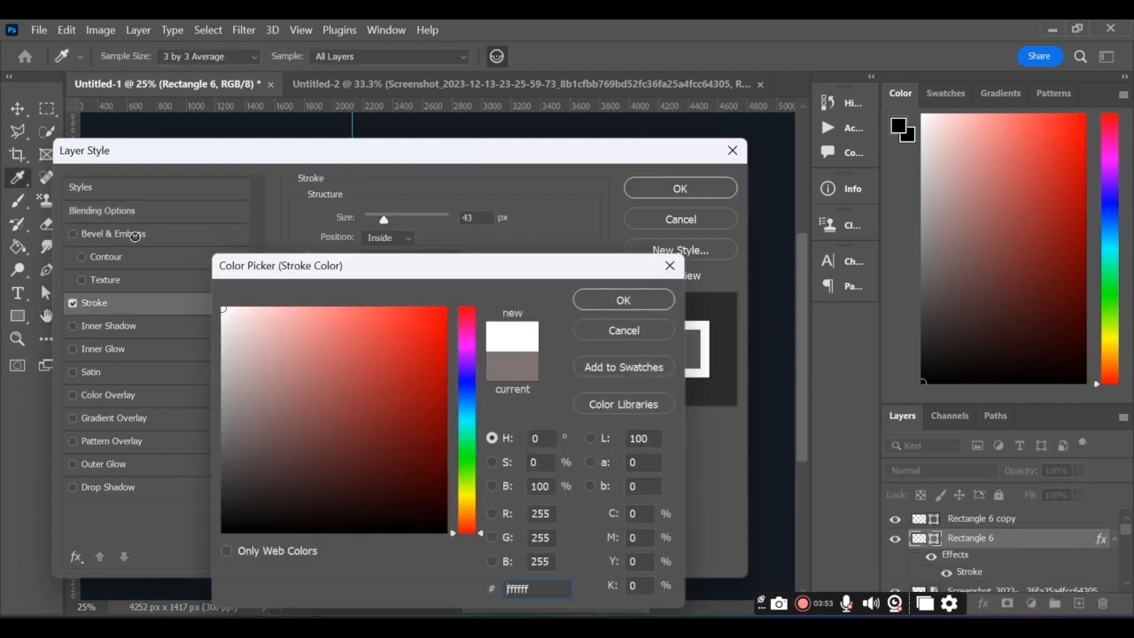
click(605, 302)
mouse_move(383, 219)
mouse_down()
mouse_move(365, 222)
mouse_move(373, 227)
mouse_up()
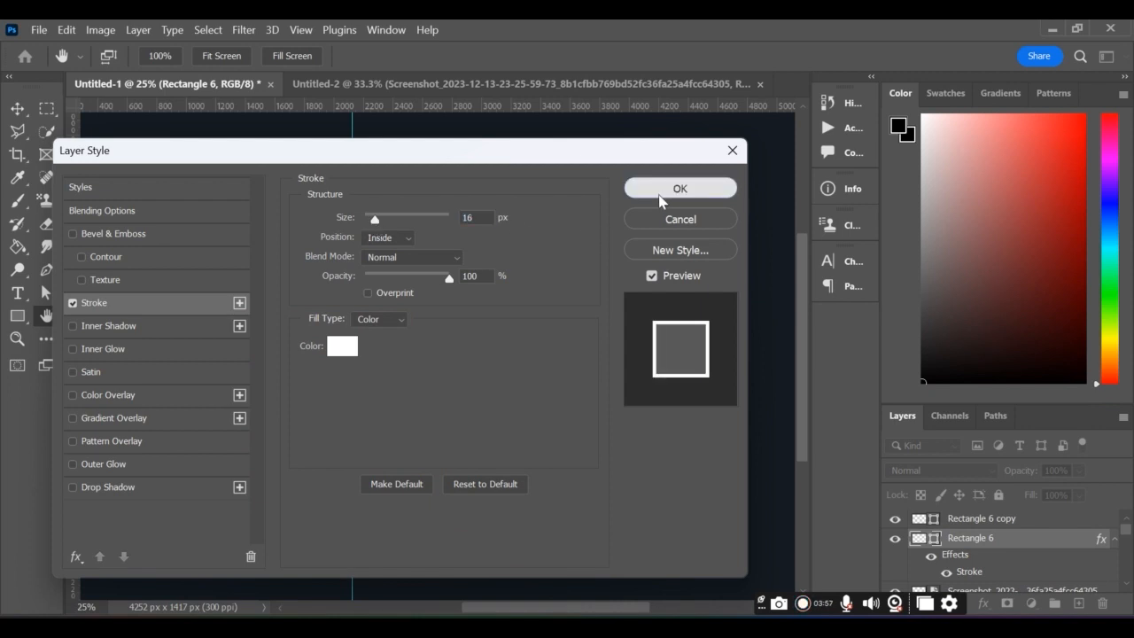
click(680, 188)
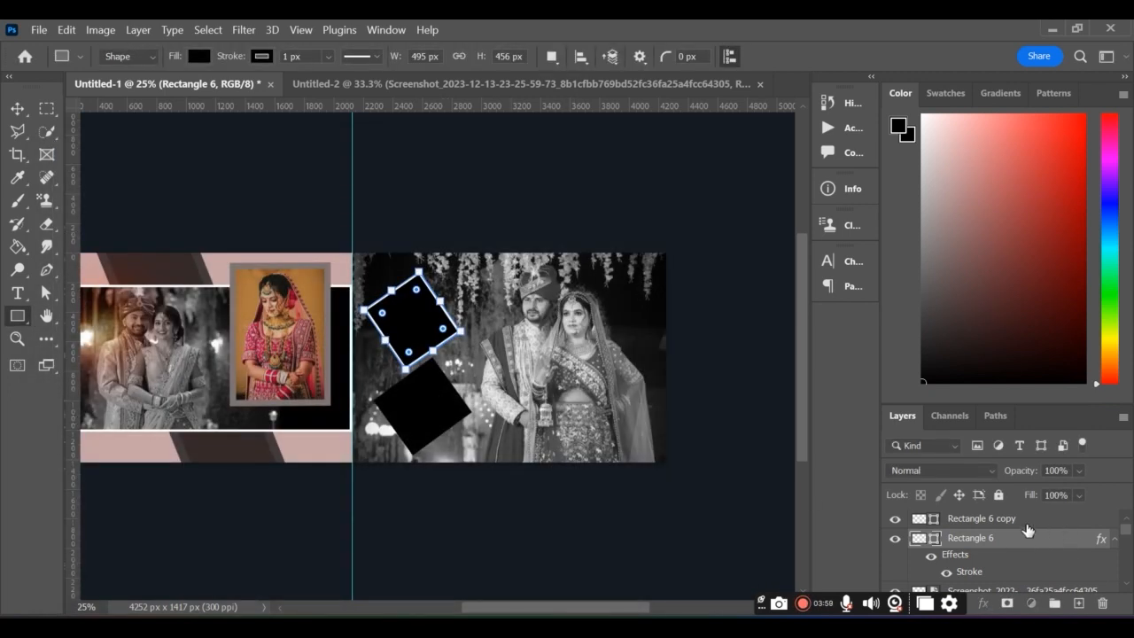
Give the lower rotated rectangle the same white inside stroke as the upper one
click(1027, 519)
double_click(1027, 520)
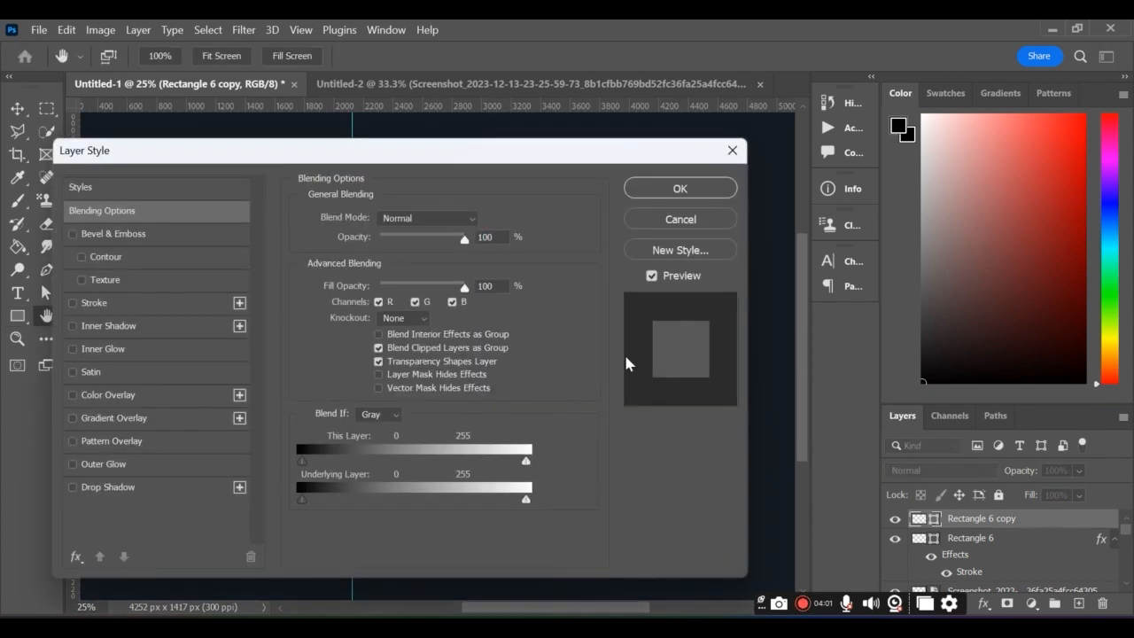
click(93, 306)
click(680, 188)
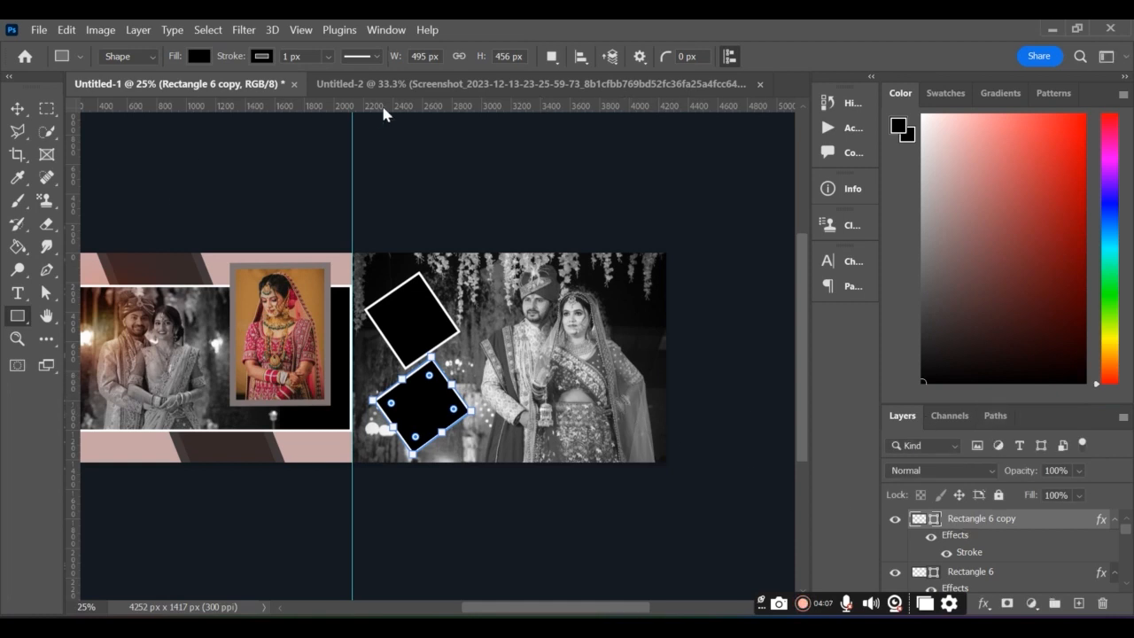
Copy the photo of the bride in coral from Untitled-2 into the album layout, over the lower rotated rectangle
click(459, 86)
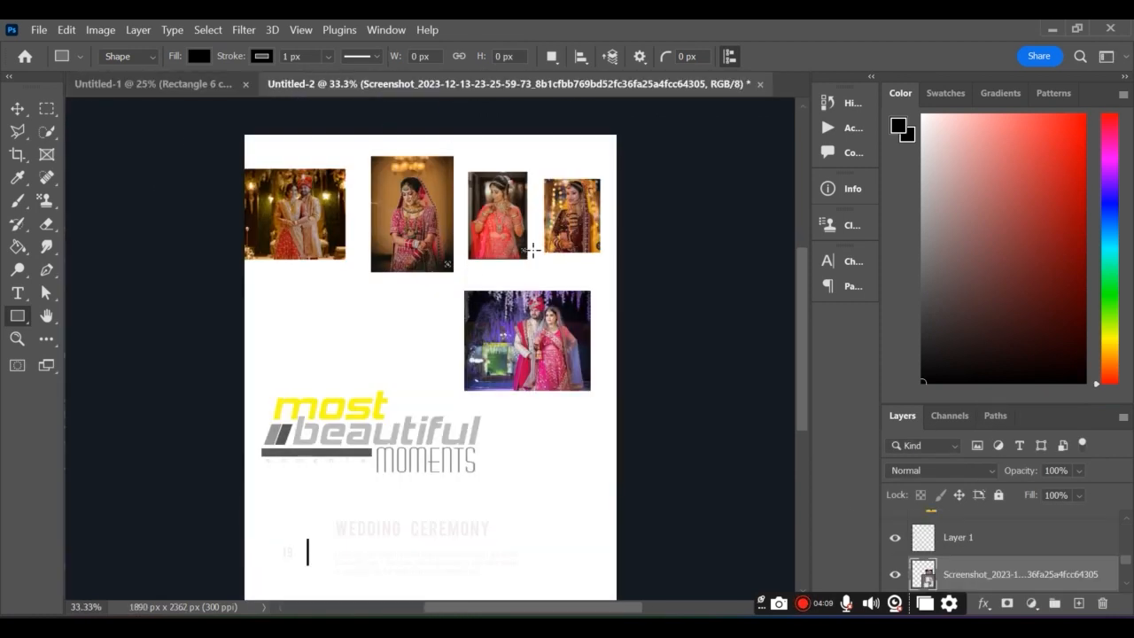
key(v)
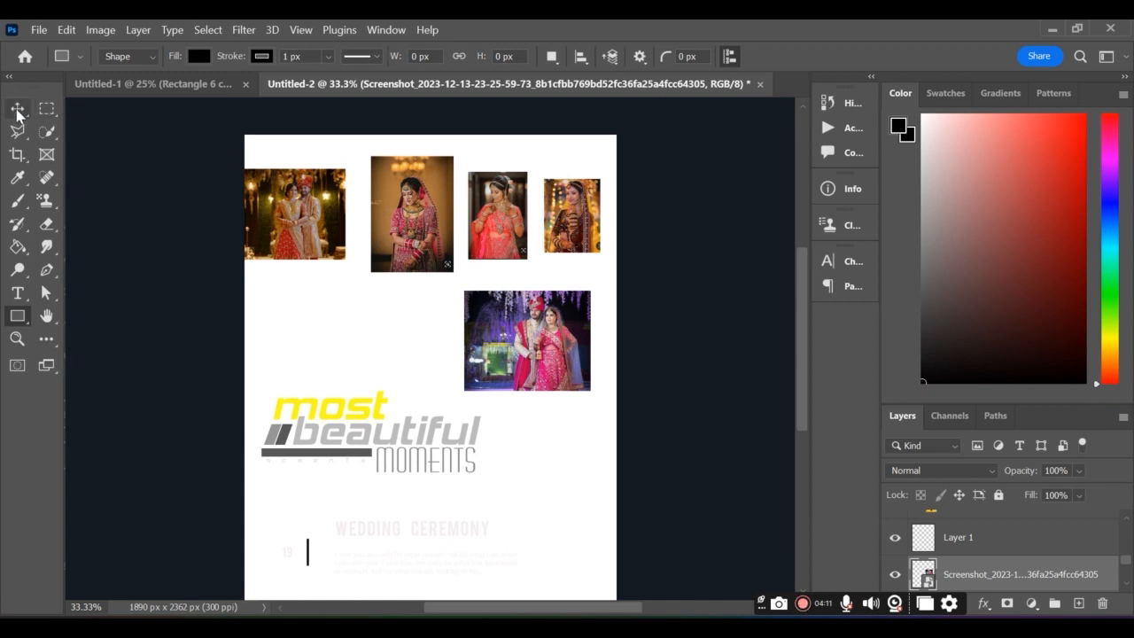
drag(510, 215, 271, 231)
drag(443, 429, 451, 413)
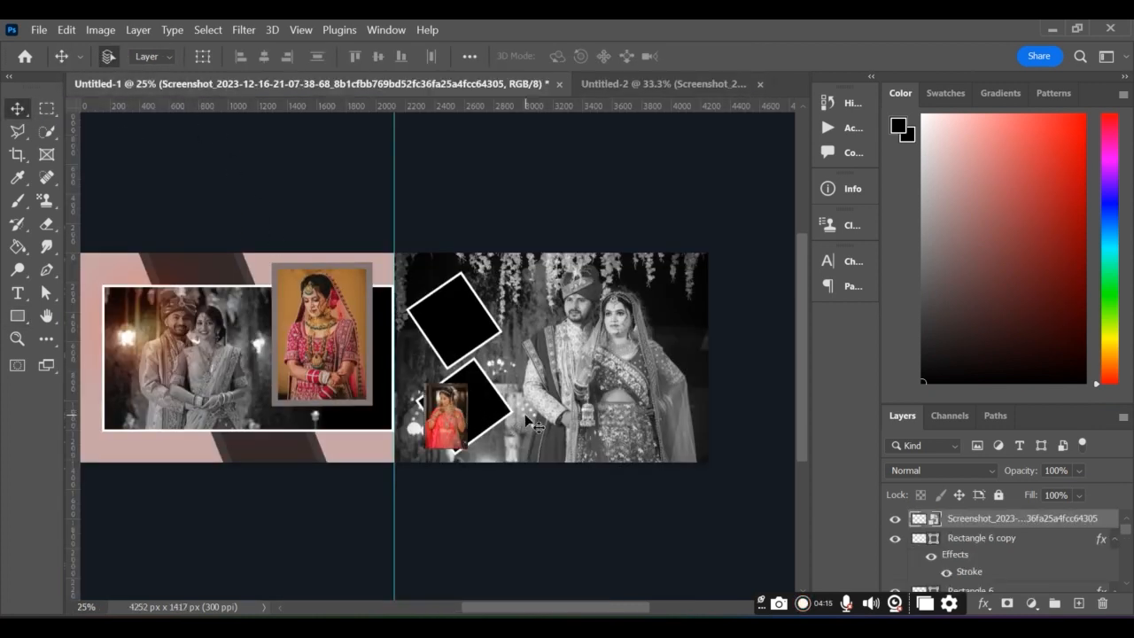
key(ctrl+t)
key(Return)
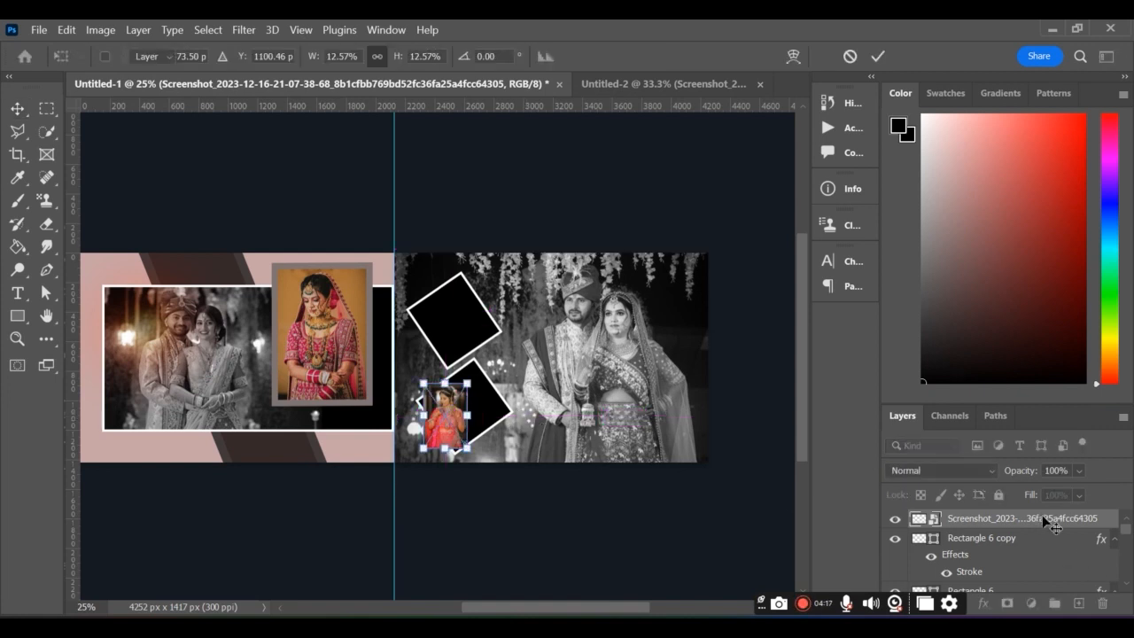
Clip the coral bride photo to the lower rotated rectangle and scale it to 25.52% so it fills the frame
right_click(1025, 525)
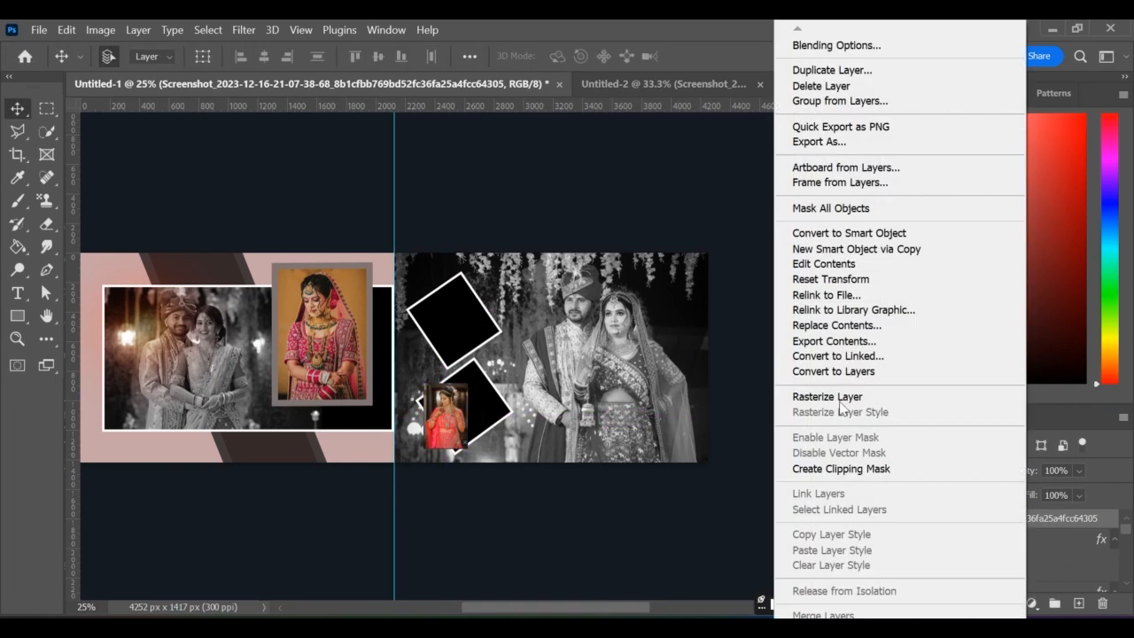
click(837, 466)
key(ctrl+t)
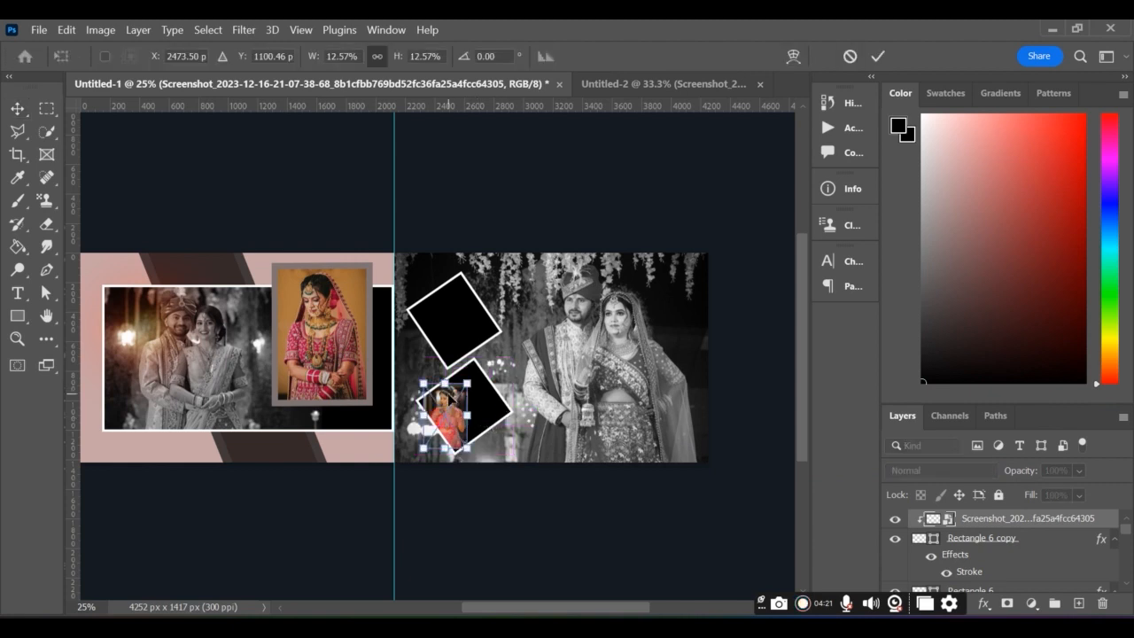
mouse_move(464, 415)
mouse_down()
mouse_move(512, 406)
mouse_move(484, 416)
mouse_up()
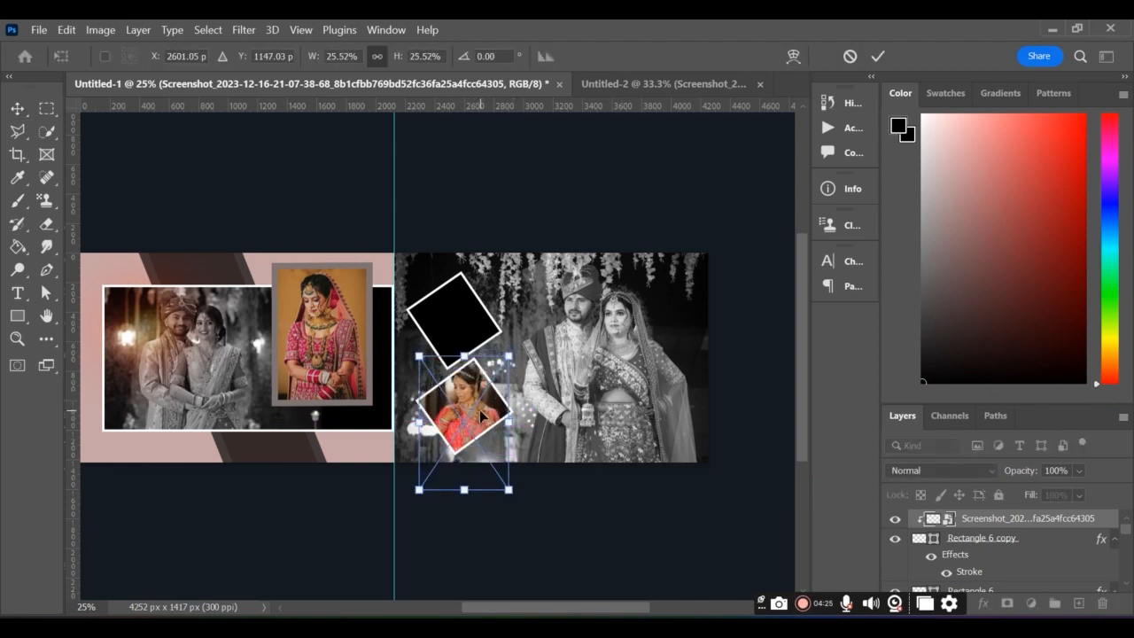
key(Return)
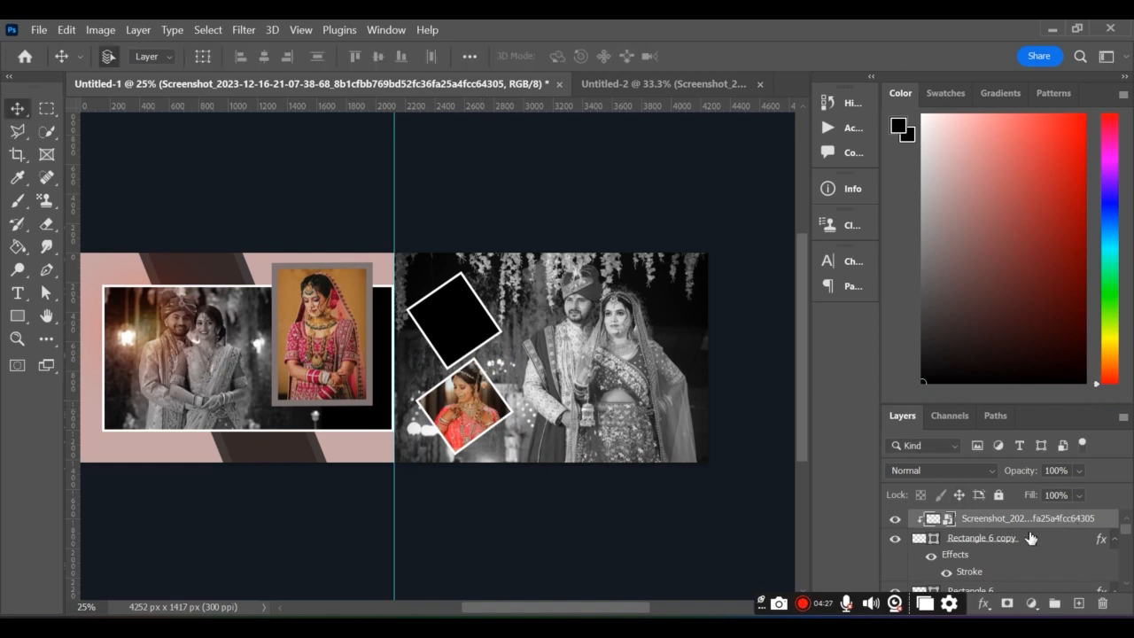
Copy the bride photo with golden lights from Untitled-2 onto the upper rotated rectangle, directly above its layer
scroll(1012, 549, down, 1)
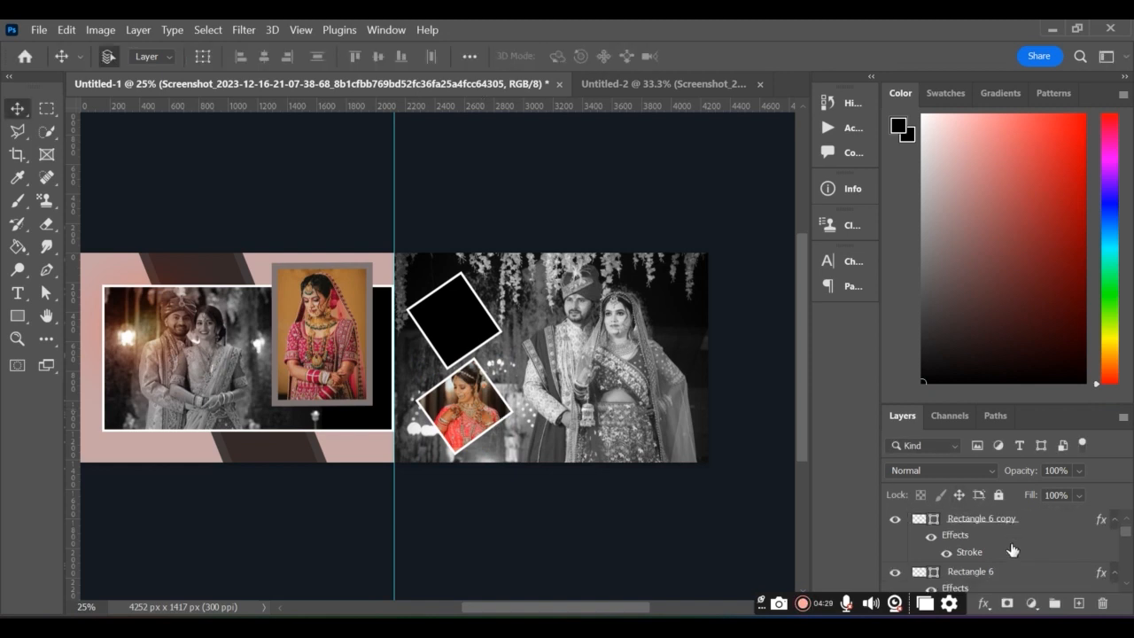
click(995, 574)
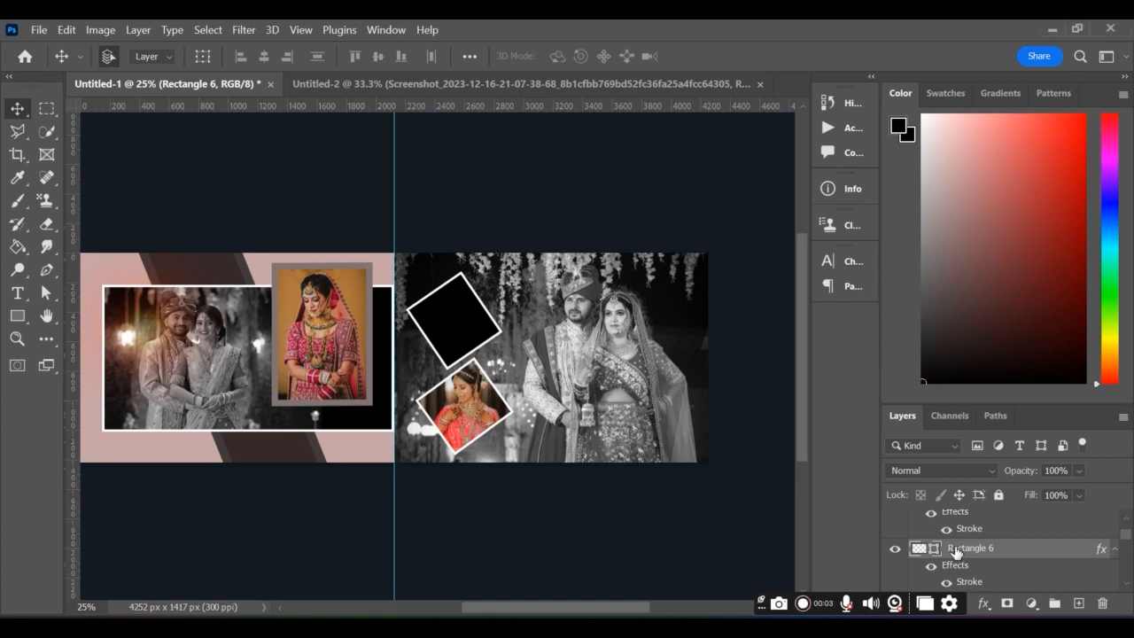
key(ctrl+r)
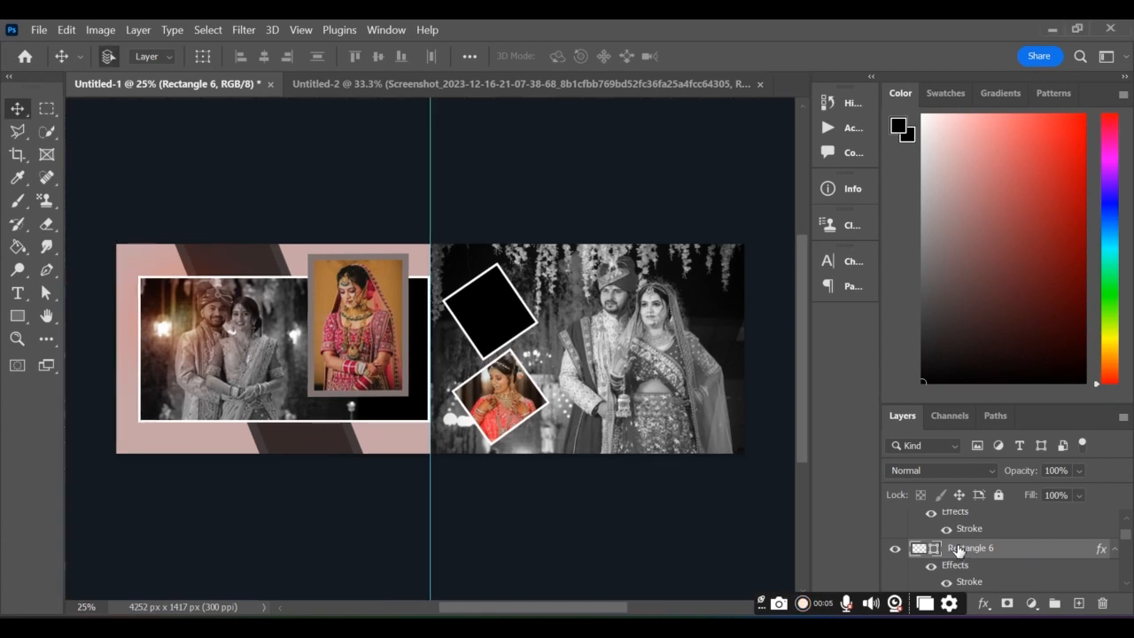
key(ctrl+t)
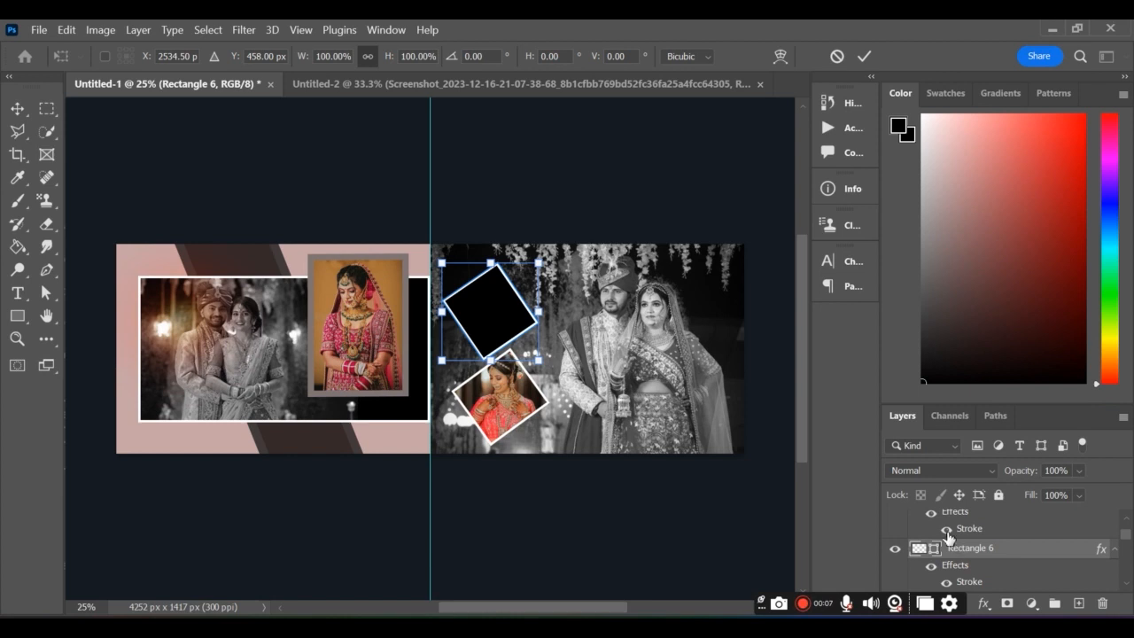
click(363, 85)
drag(575, 232, 430, 223)
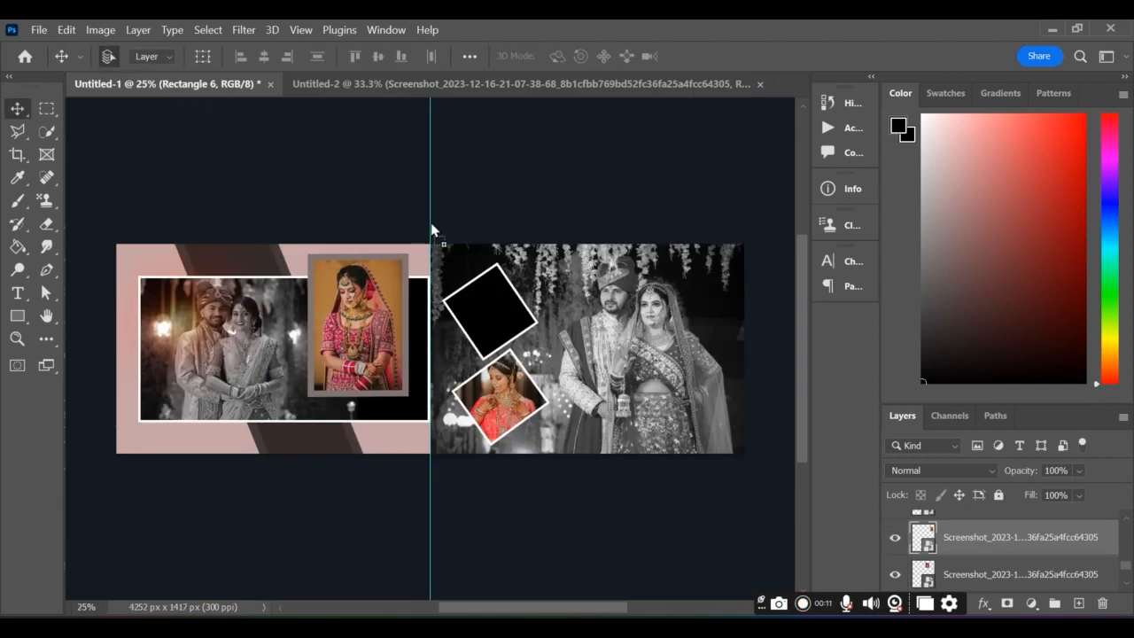
drag(493, 317, 494, 317)
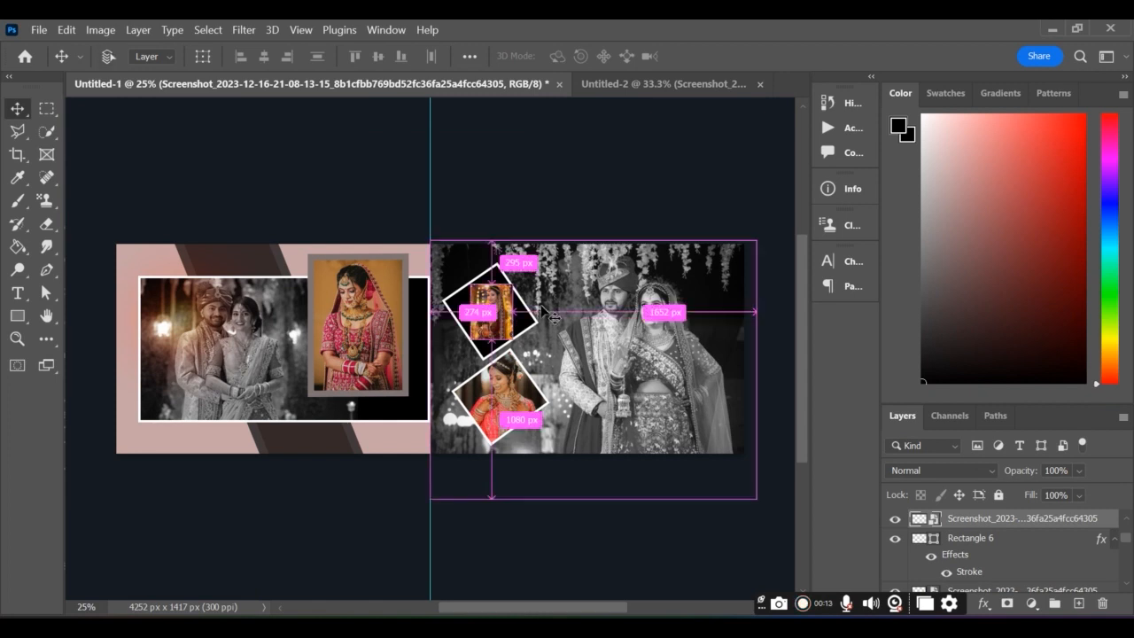
Enlarge and slightly tilt the golden-lit bride photo to cover the upper rotated rectangle, and clip it to that shape
key(ctrl+t)
mouse_move(518, 312)
mouse_down()
mouse_move(547, 317)
mouse_move(508, 329)
mouse_move(522, 327)
mouse_up()
drag(516, 379, 529, 367)
key(Return)
right_click(979, 521)
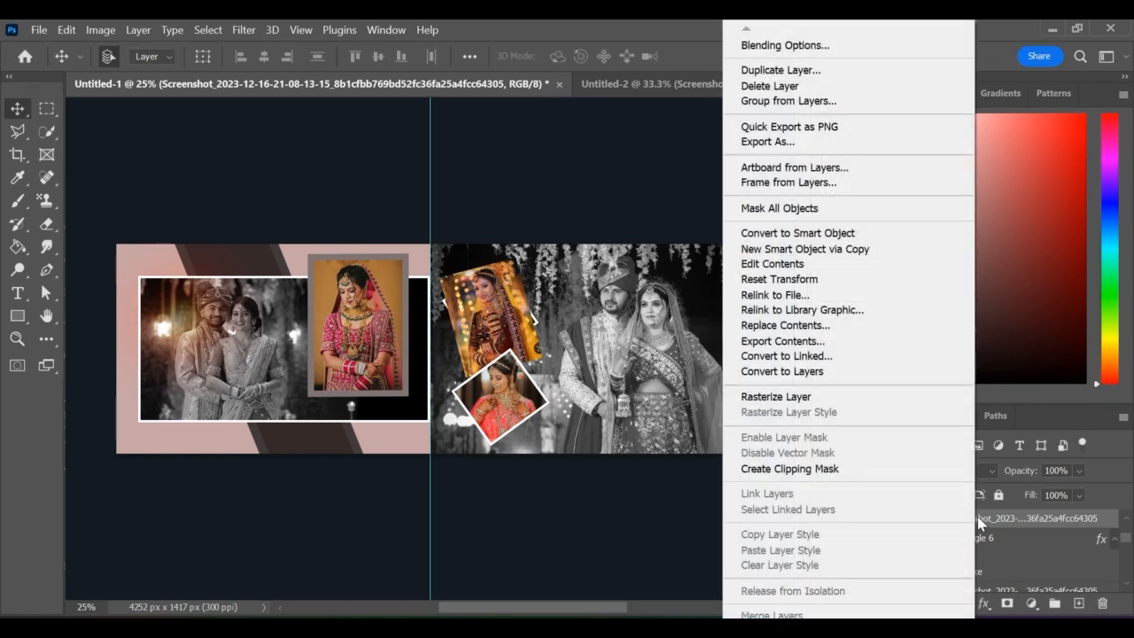
click(797, 468)
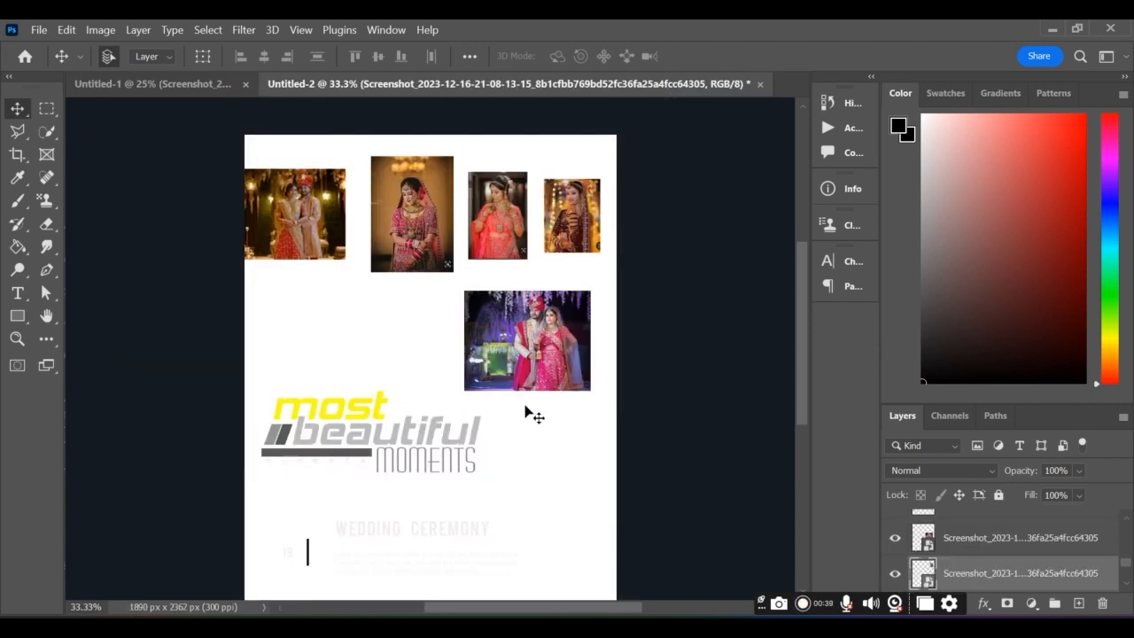
Bring the Wedding Ceremony text block from Untitled-2 into the layout, scaled down below the framed couple photo on the left half
drag(403, 545, 193, 434)
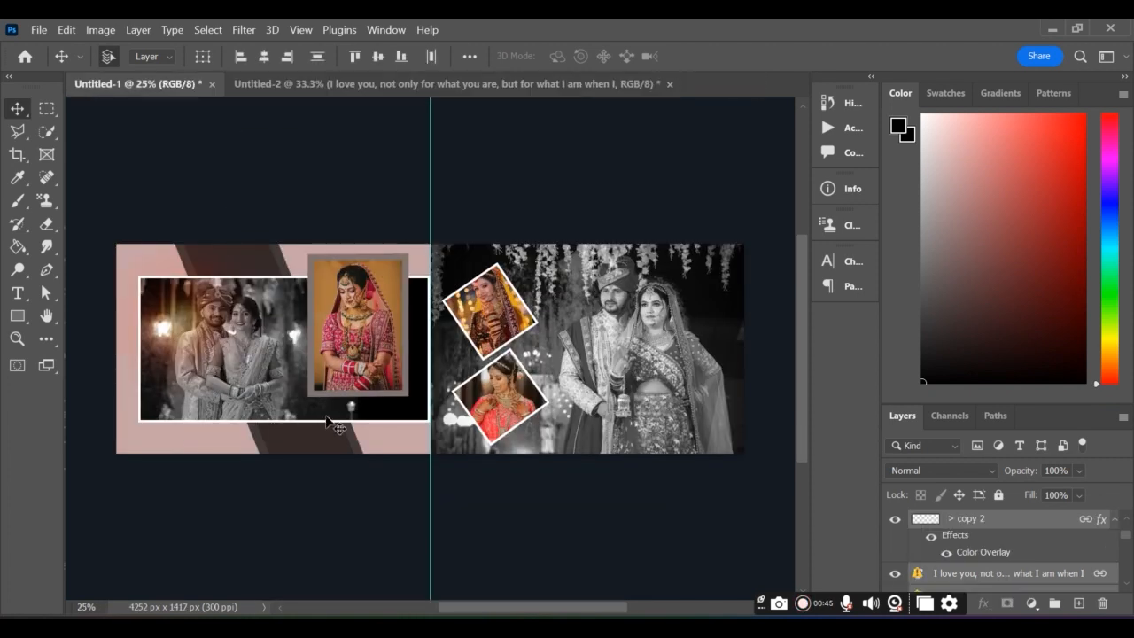
key(ctrl+t)
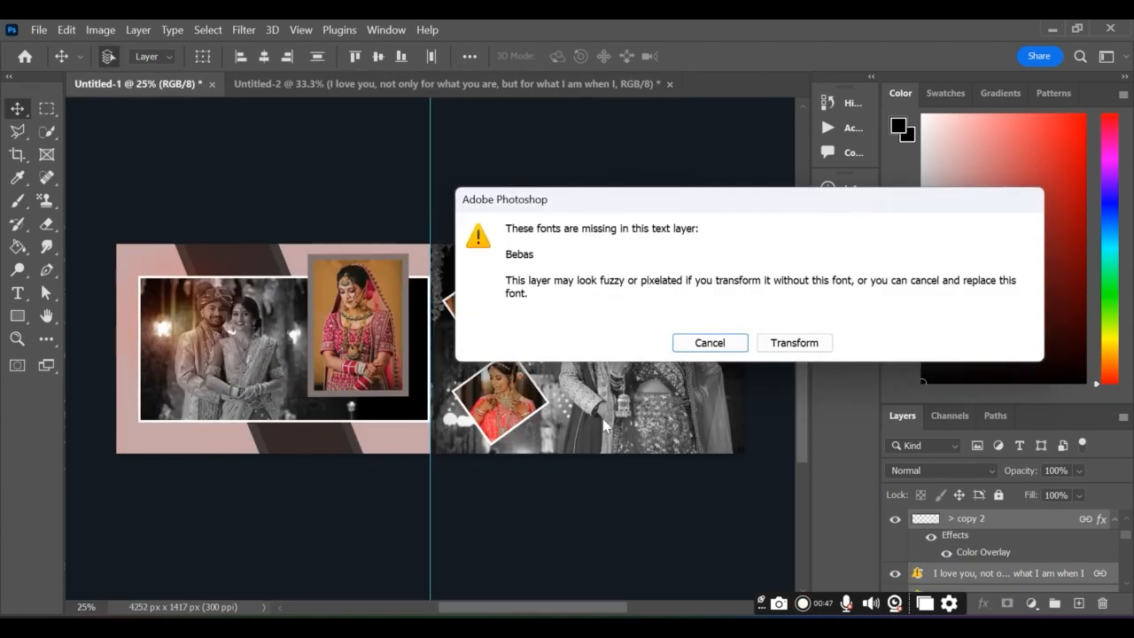
click(782, 350)
drag(142, 589, 156, 461)
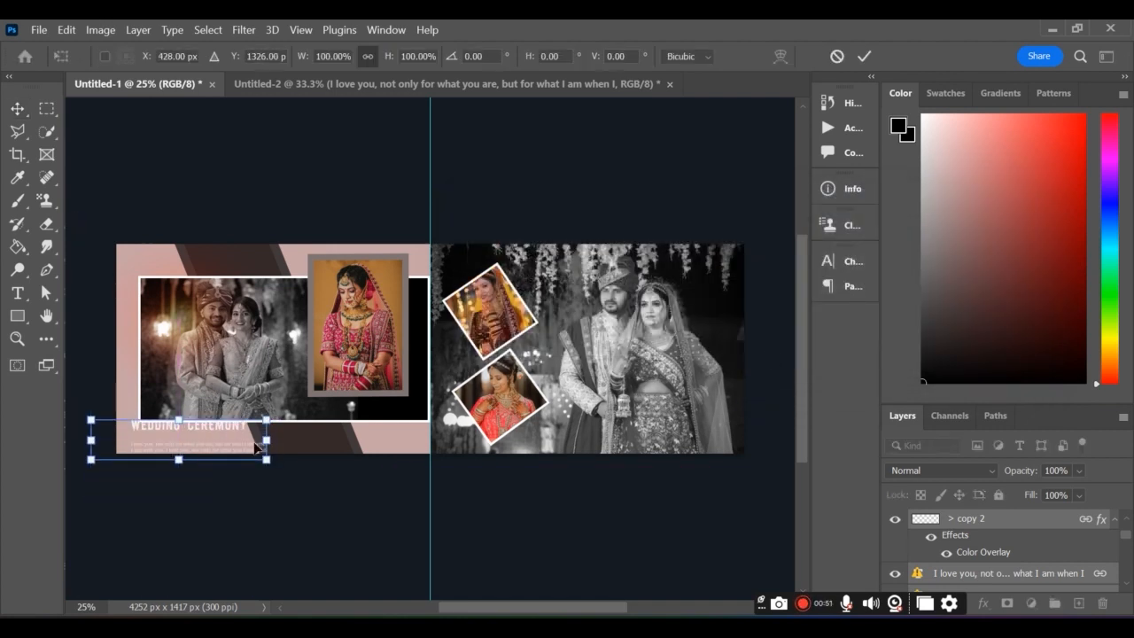
drag(256, 436, 203, 435)
key(Return)
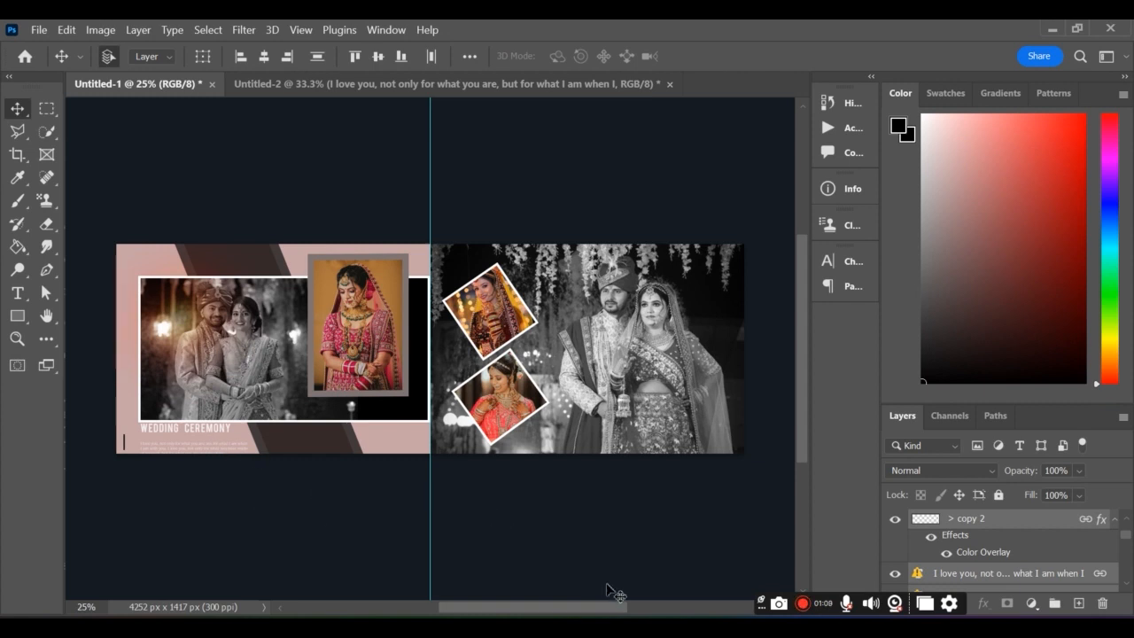
Bring the "most beautiful moments" title from Untitled-2 into the layout, scaled to 27.55% in the left couple photo's upper-left corner
click(523, 86)
drag(369, 385, 285, 253)
drag(336, 342, 339, 348)
click(701, 342)
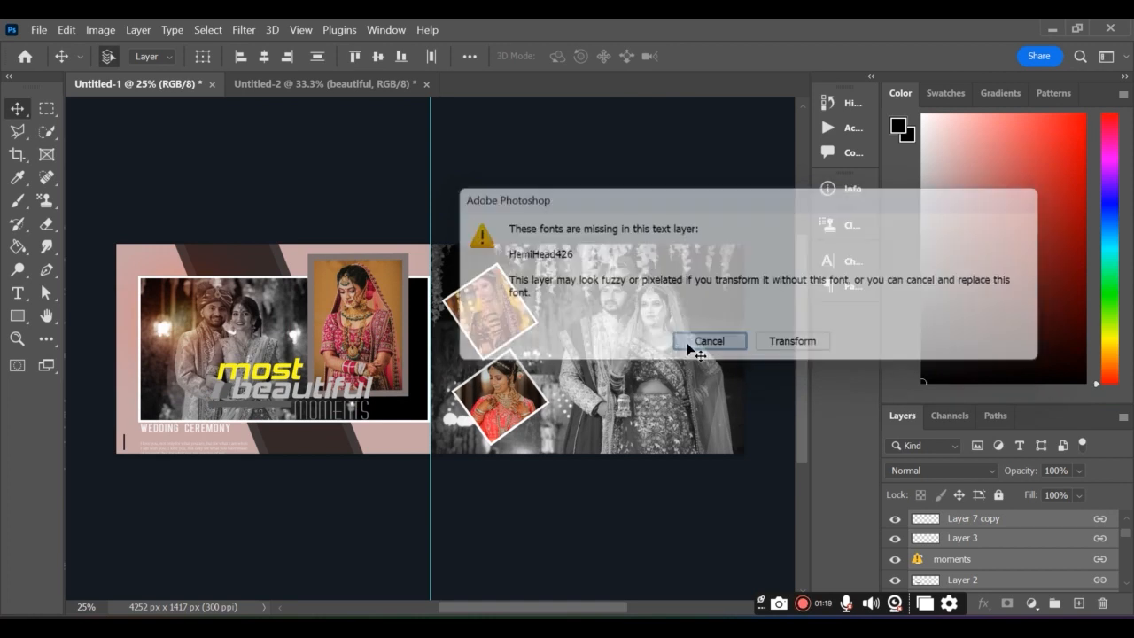
drag(358, 406, 187, 308)
click(795, 343)
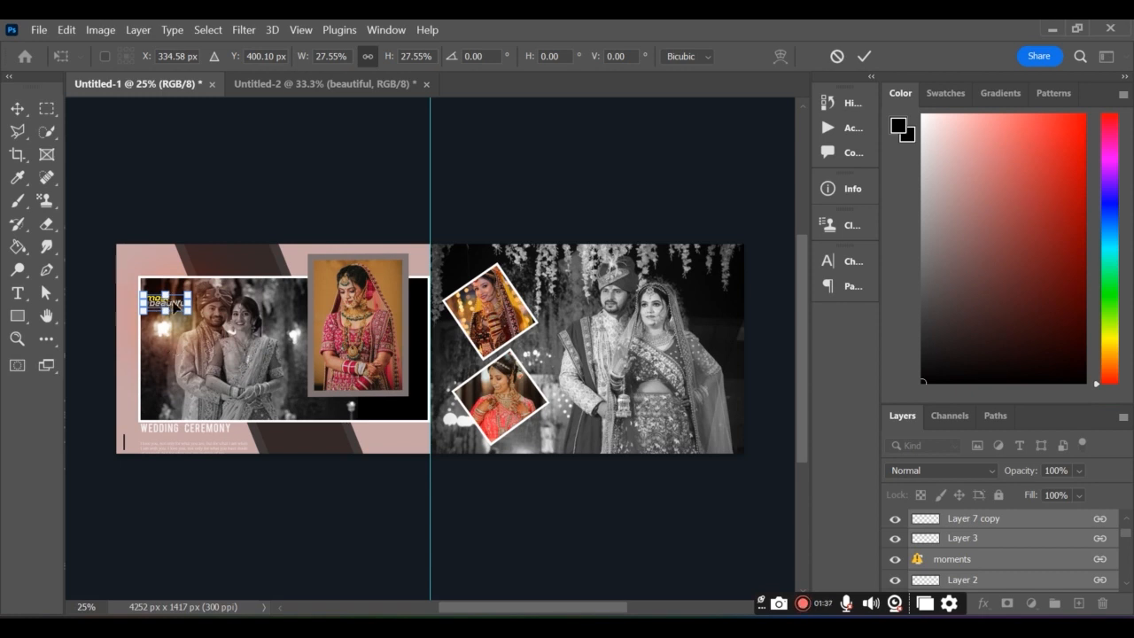
key(Return)
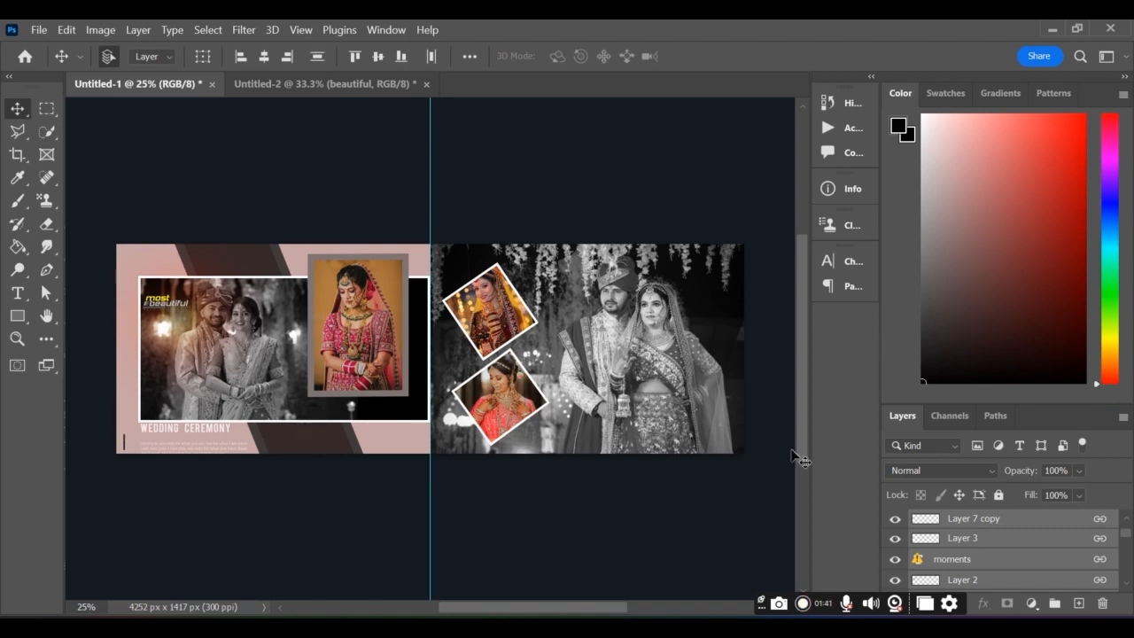
click(1010, 558)
scroll(1006, 550, down, 5)
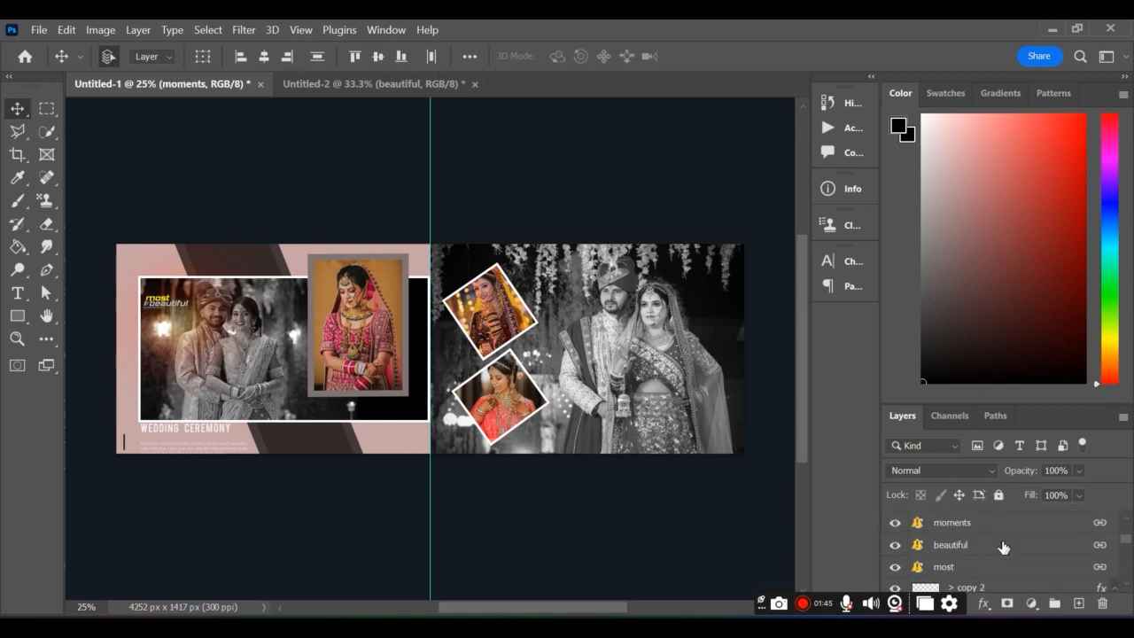
scroll(1003, 547, up, 5)
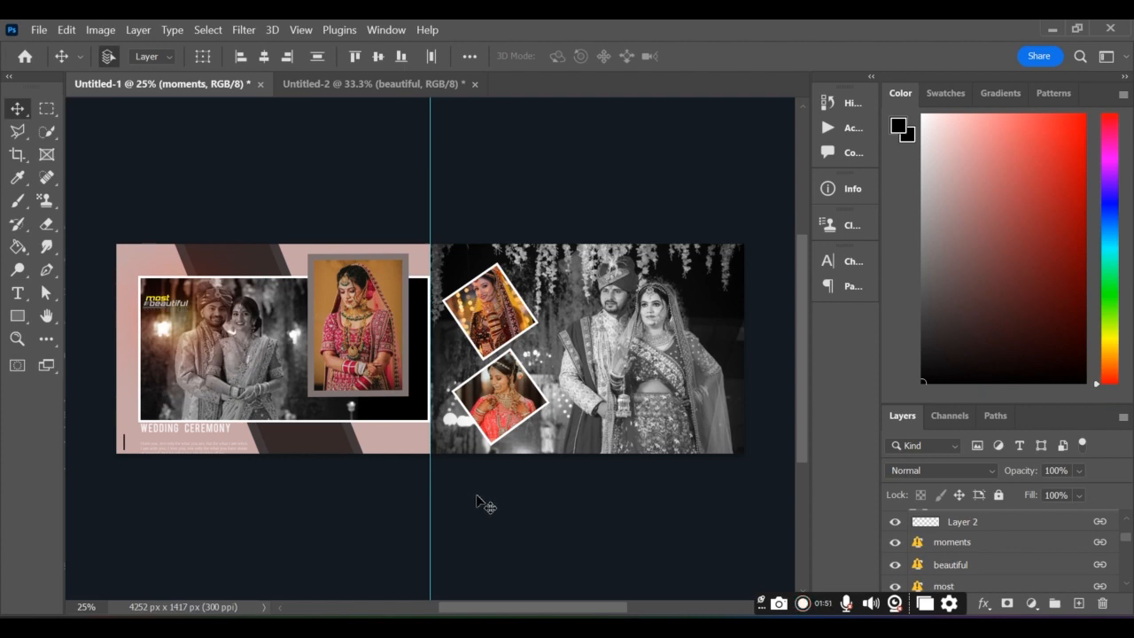
Place the 2-2-light-free-download-png_400x400 light image over the monochrome couple photo, above the clipped photo of the Rectangle 6 copy box
scroll(1014, 559, up, 4)
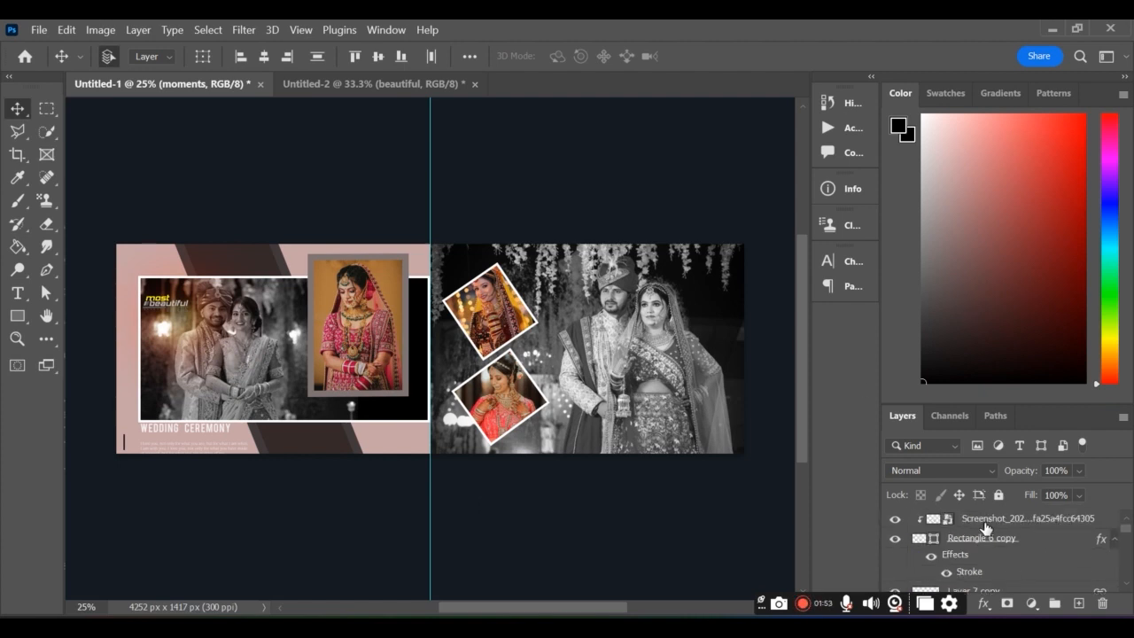
click(990, 526)
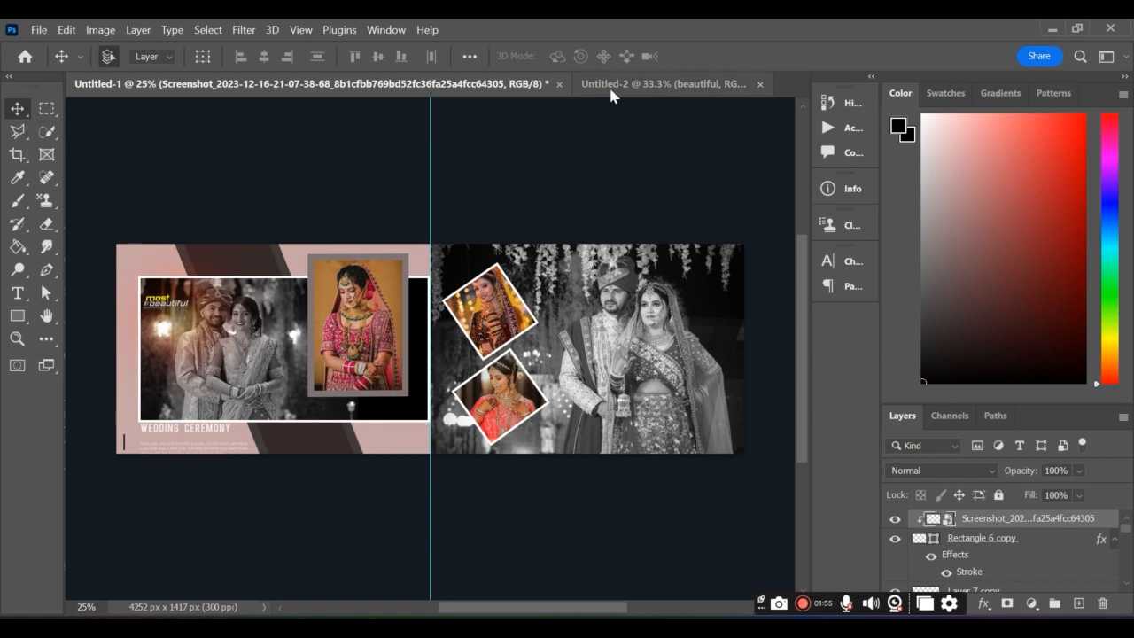
key(alt+Tab)
drag(701, 460, 585, 310)
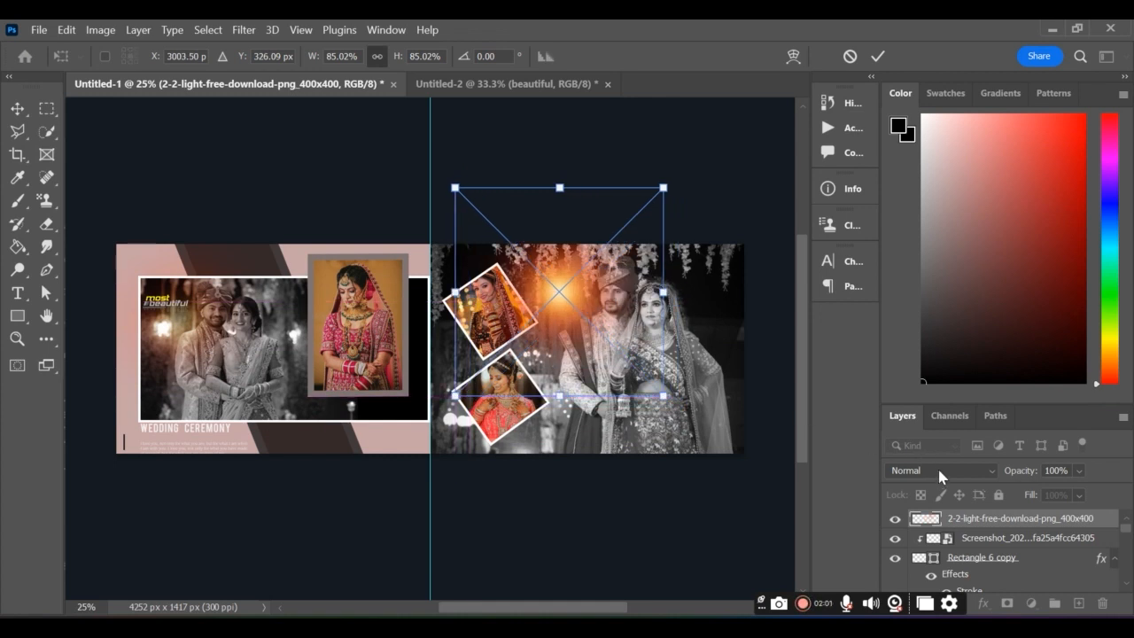
Set the placed light image's blending mode to Luminosity and enlarge it to 108.76%
click(982, 470)
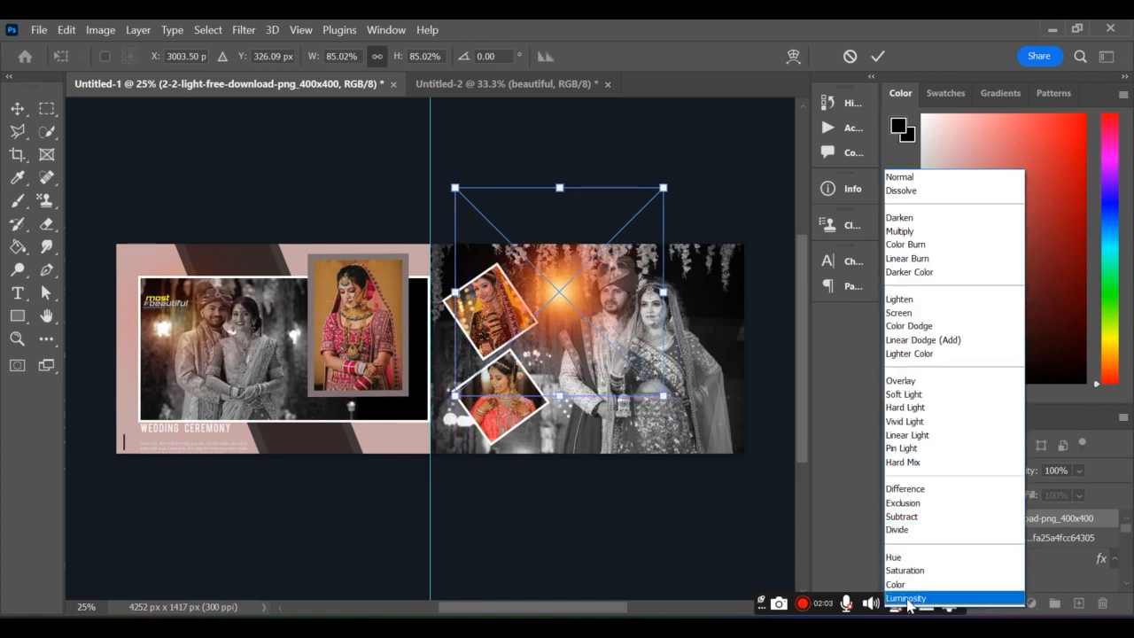
key(Escape)
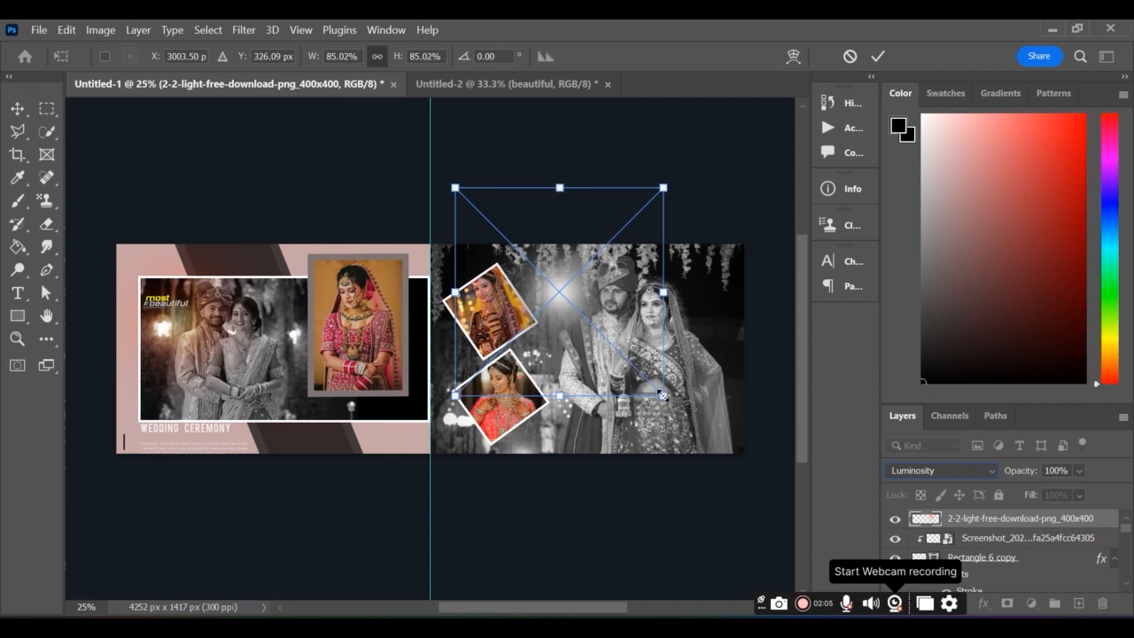
drag(665, 399, 722, 454)
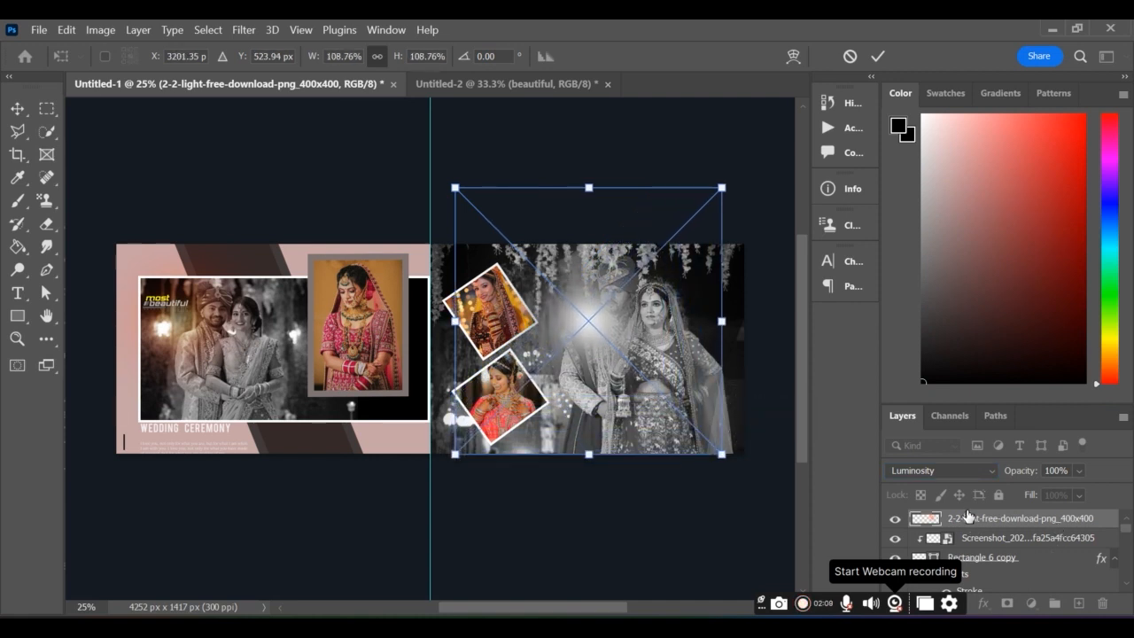
Switch the light image to Soft Light blending and place it over the monochrome couple photo's upper-right corner
click(973, 470)
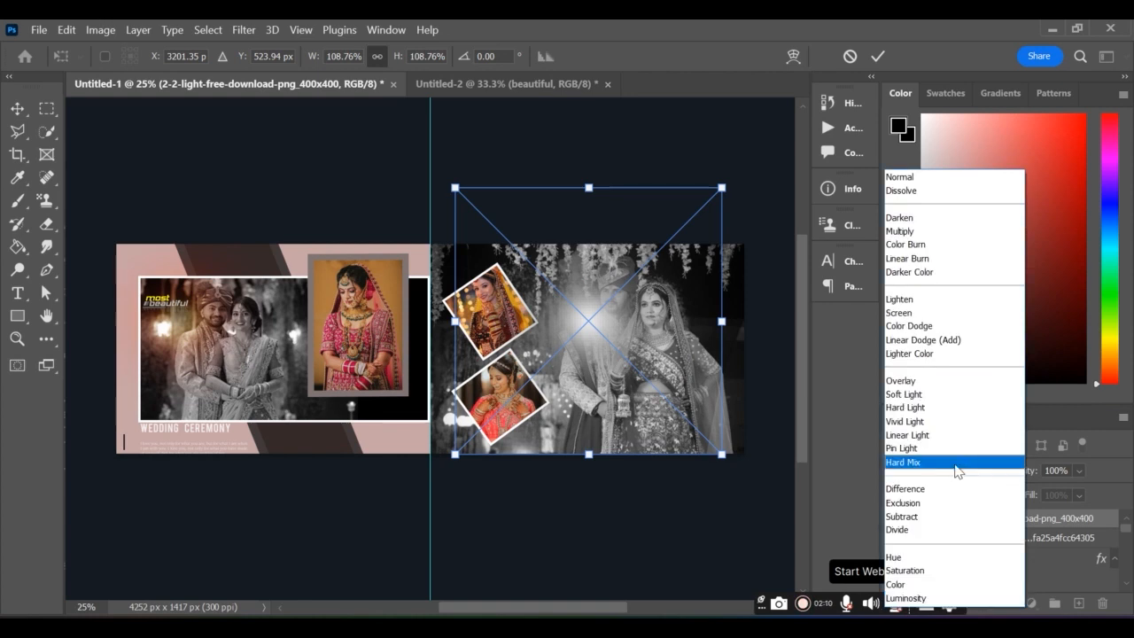
click(904, 394)
drag(642, 375, 751, 335)
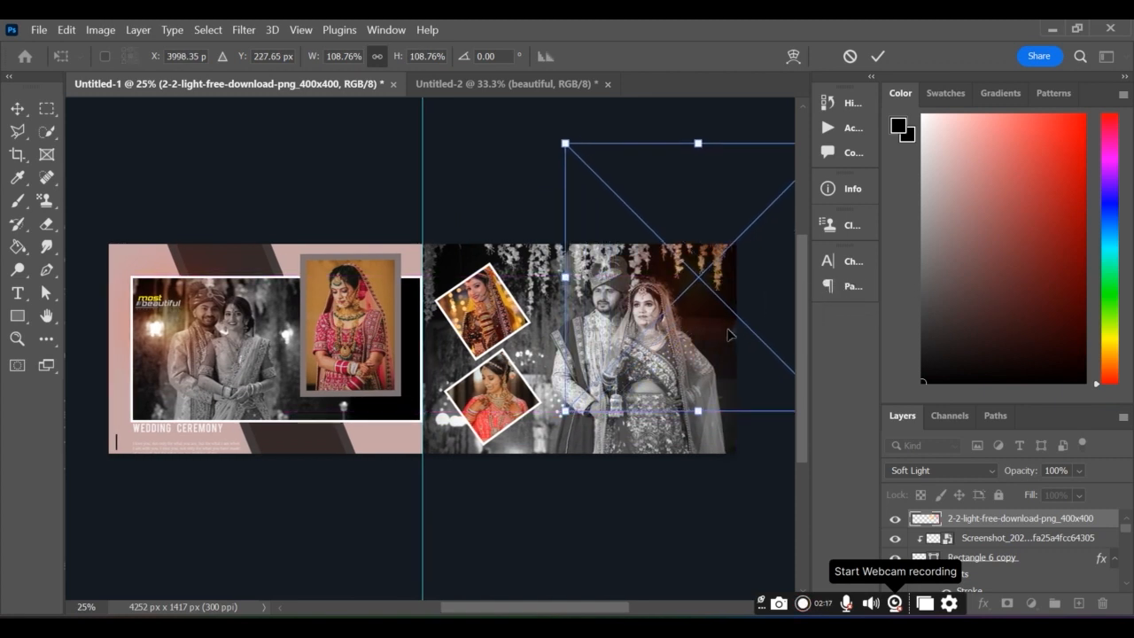
key(Return)
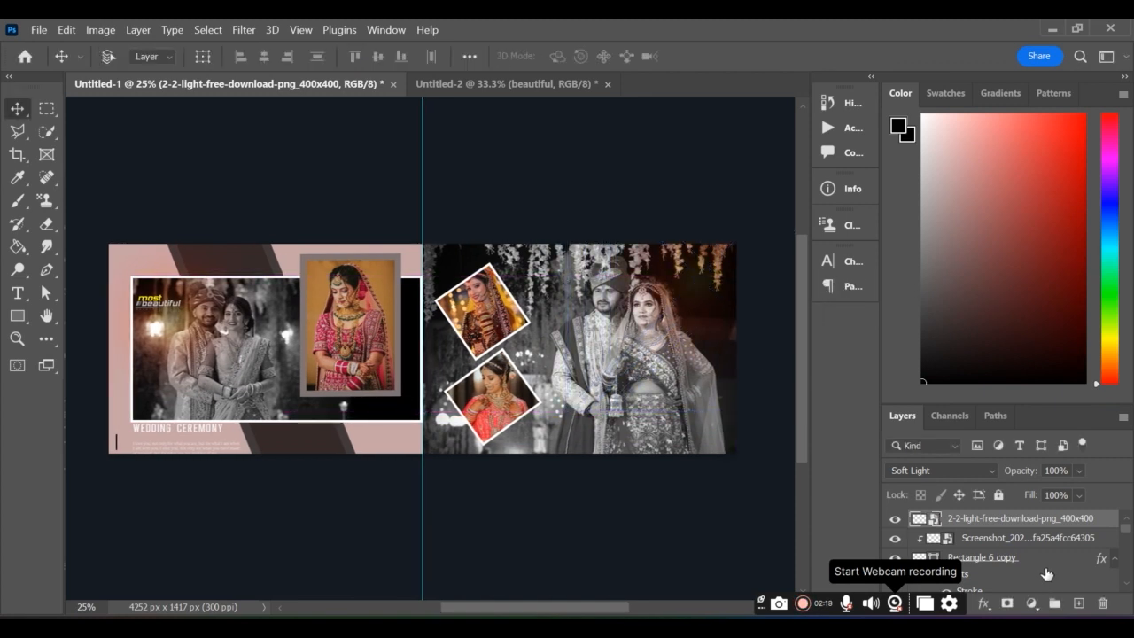
Duplicate the Soft Light light image and move the copy between the rotated photo boxes and the monochrome couple
key(ctrl+j)
drag(706, 307, 533, 383)
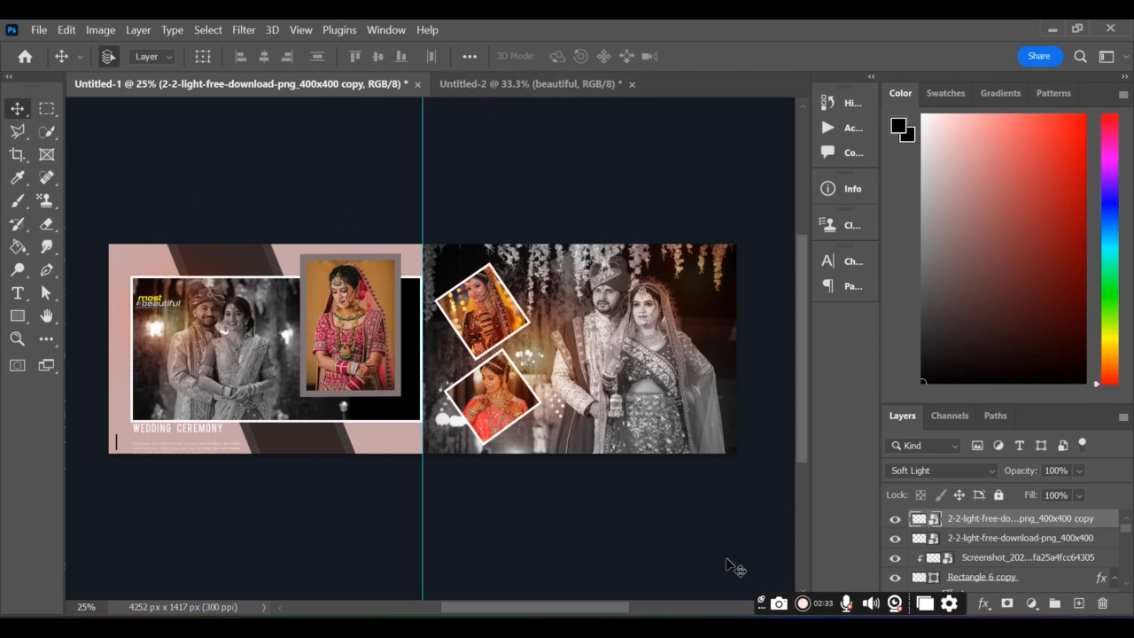
mouse_move(503, 614)
mouse_down()
mouse_move(483, 611)
mouse_move(512, 613)
mouse_up()
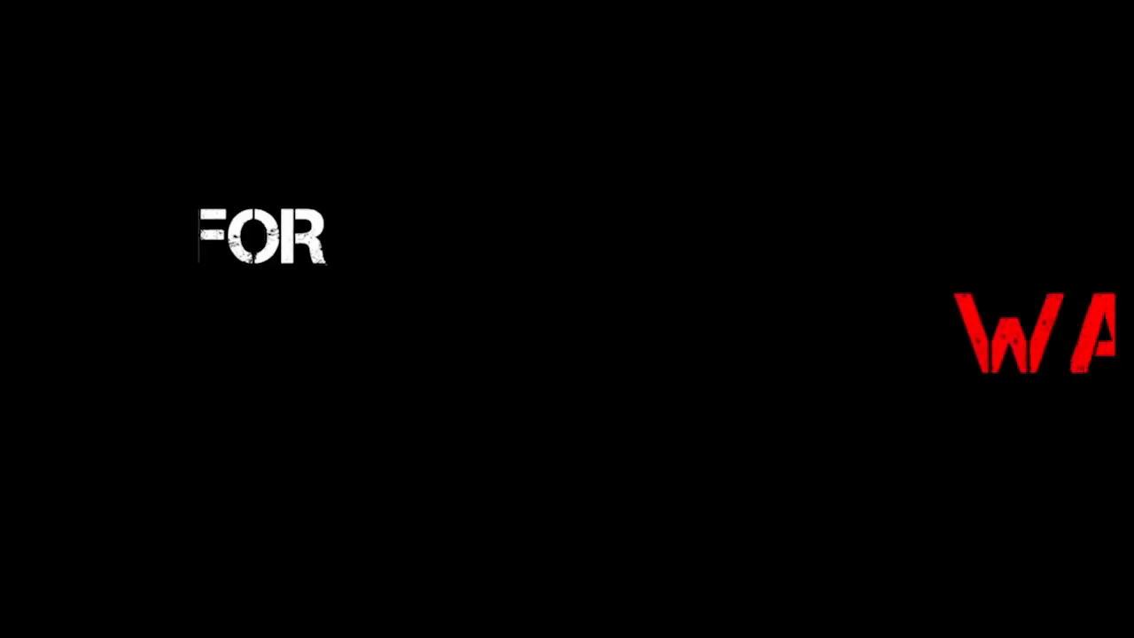